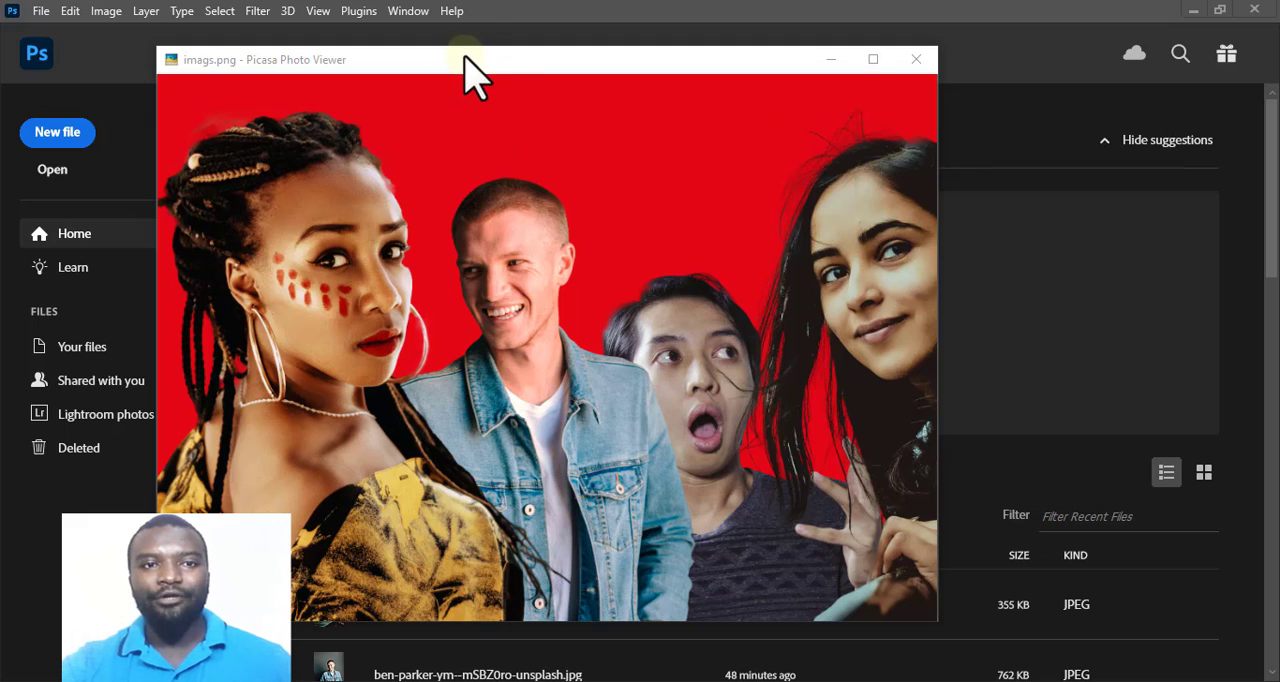
Put away the image preview and open the photo of the woman in the yellow-and-black shirt from the PICTURE RESOURCES folder.
drag(471, 73, 491, 180)
click(799, 162)
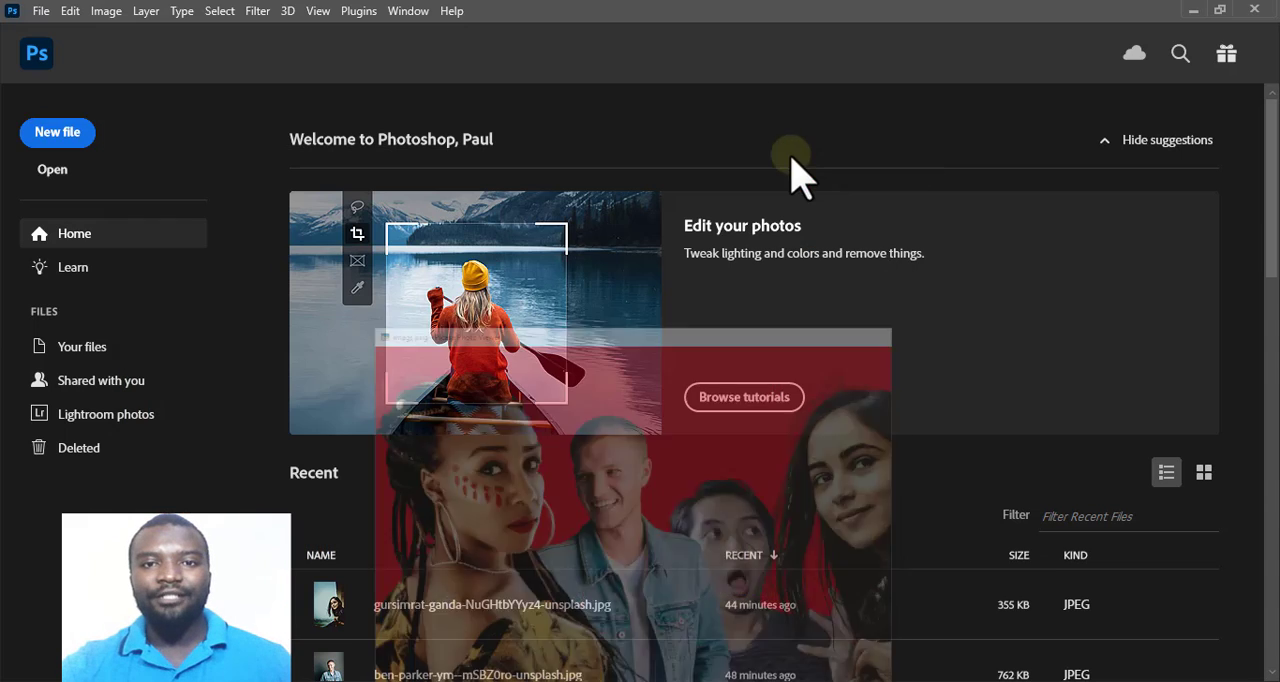
click(41, 12)
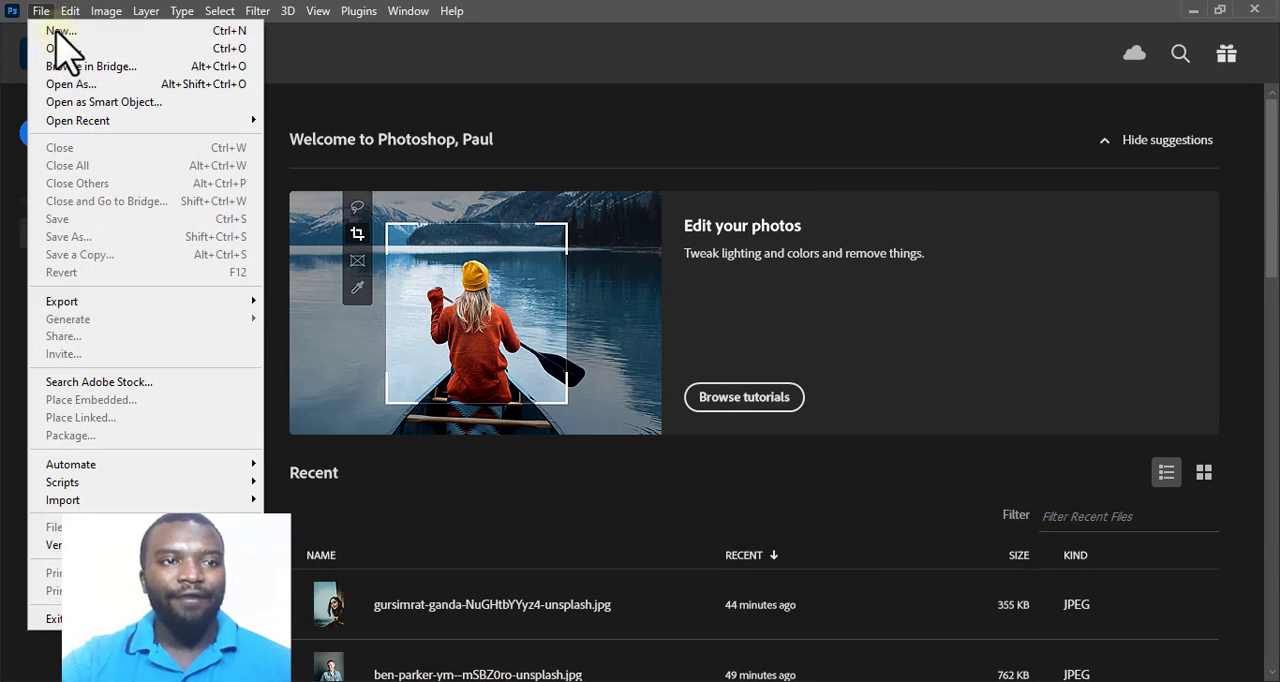
click(64, 49)
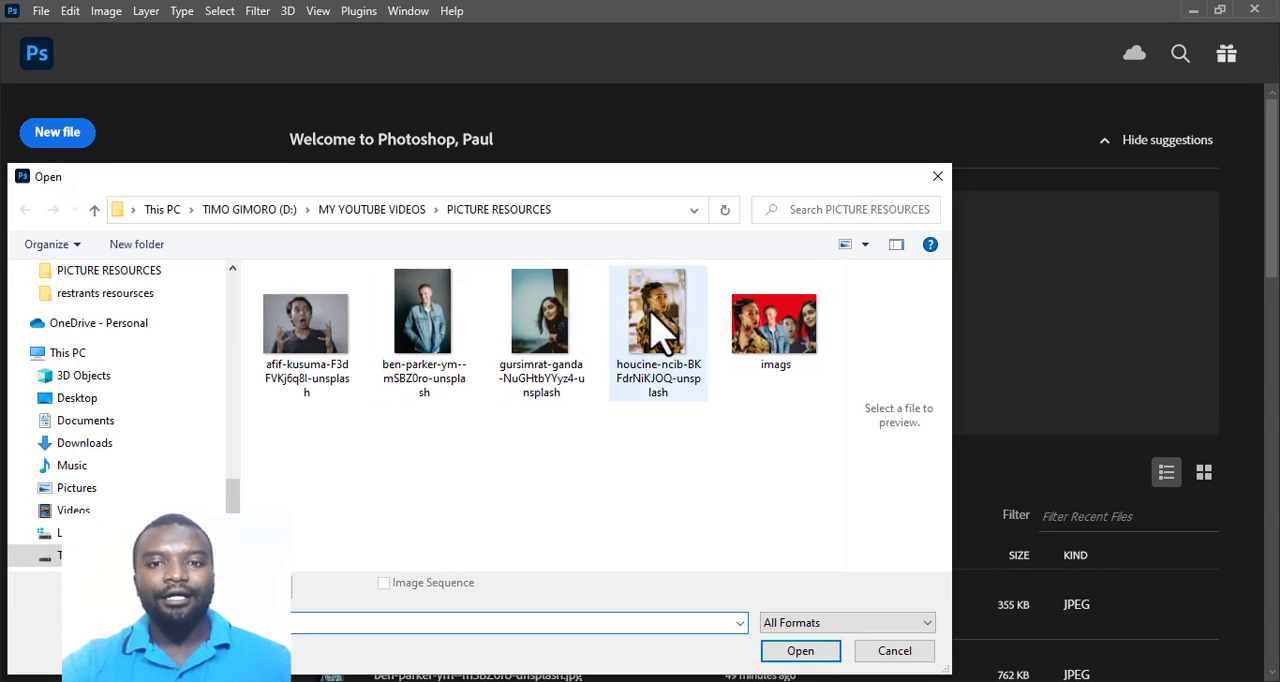
click(679, 344)
click(803, 651)
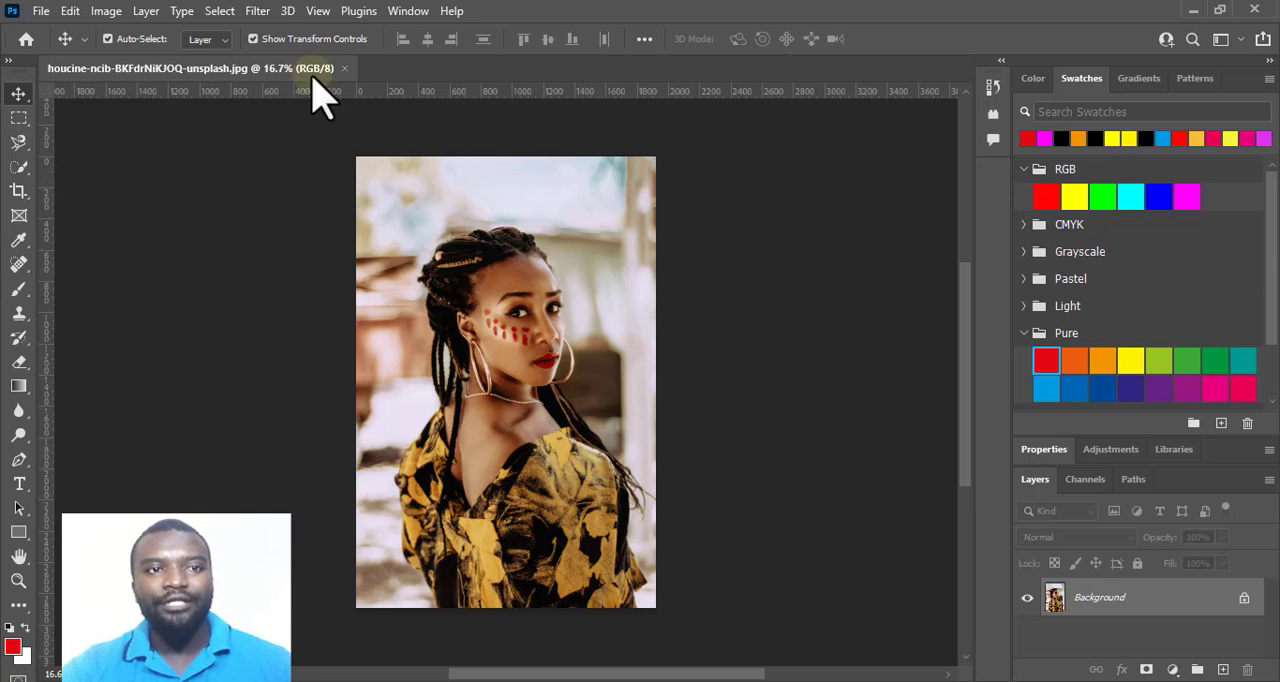
Select the woman in the photo automatically with the Subject selection command.
click(222, 14)
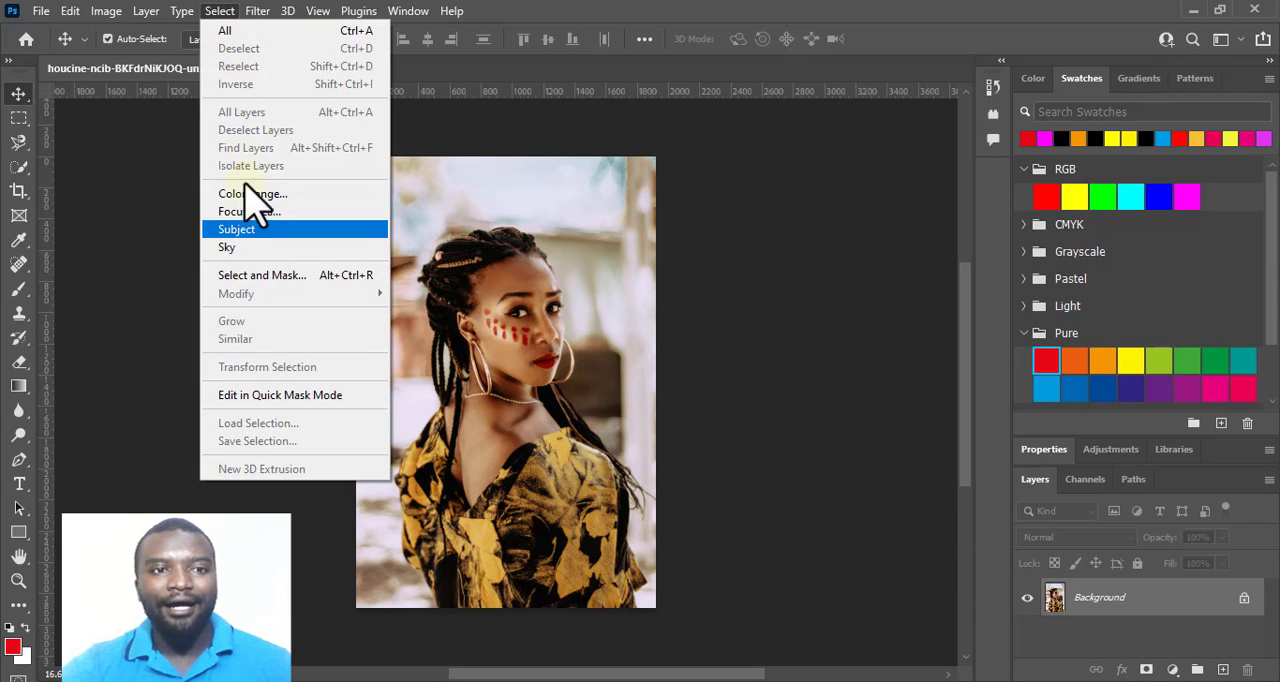
click(240, 230)
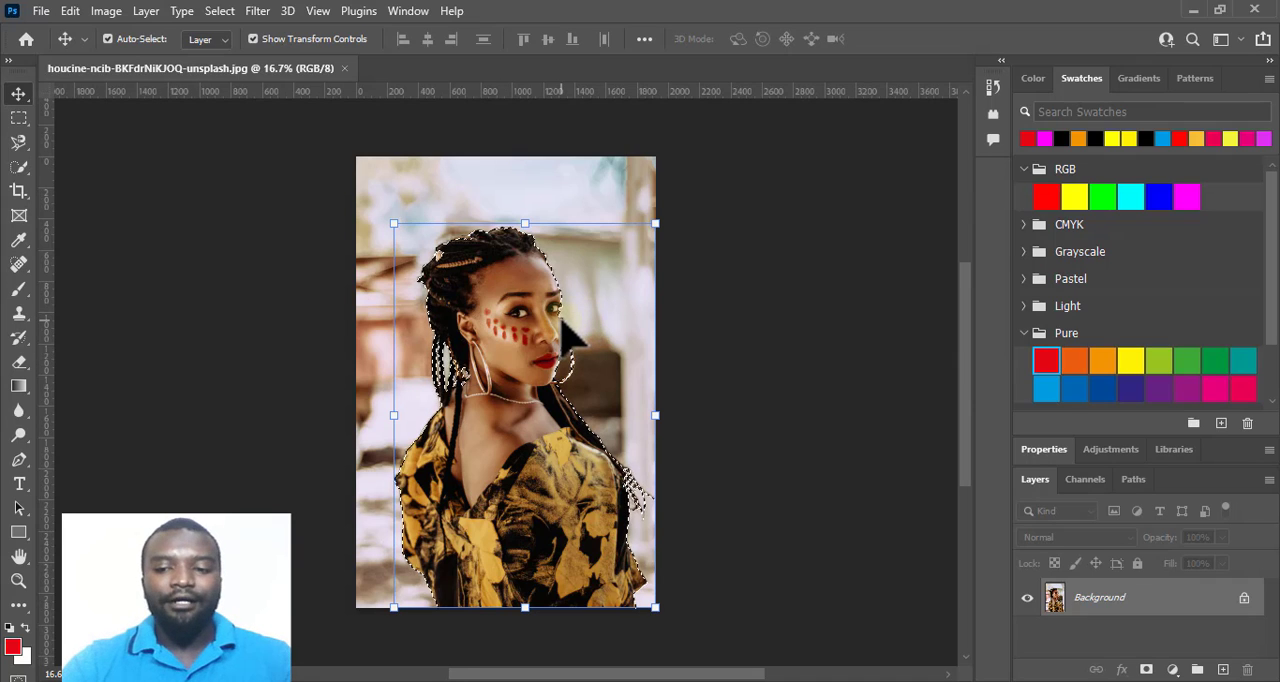
Activate the Quick Selection tool in add mode for the selection around the woman's braided hair.
key(ctrl)
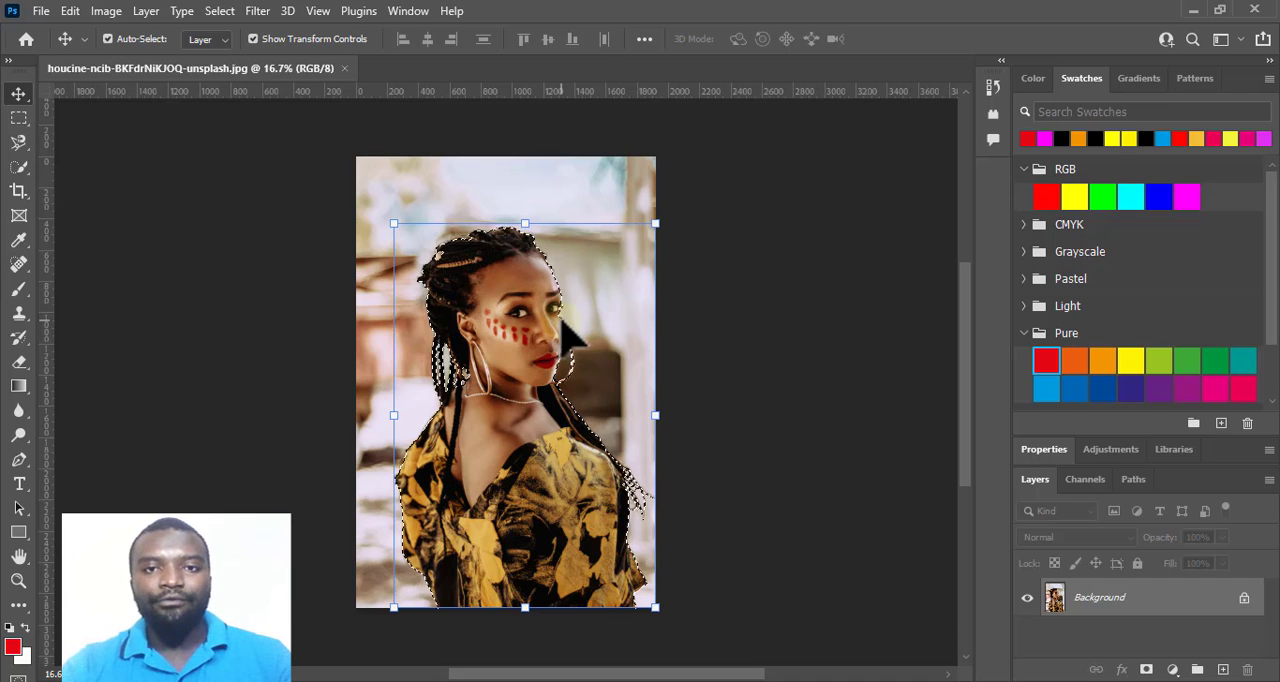
key(ctrl+plus)
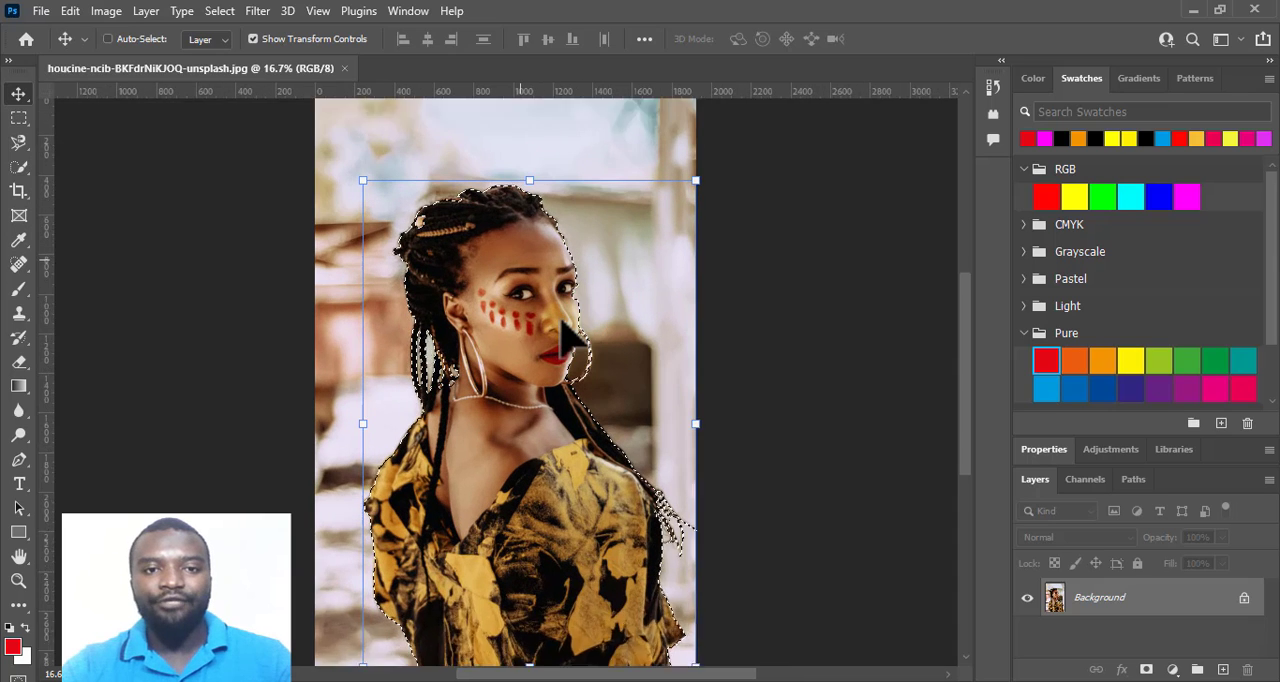
key(ctrl)
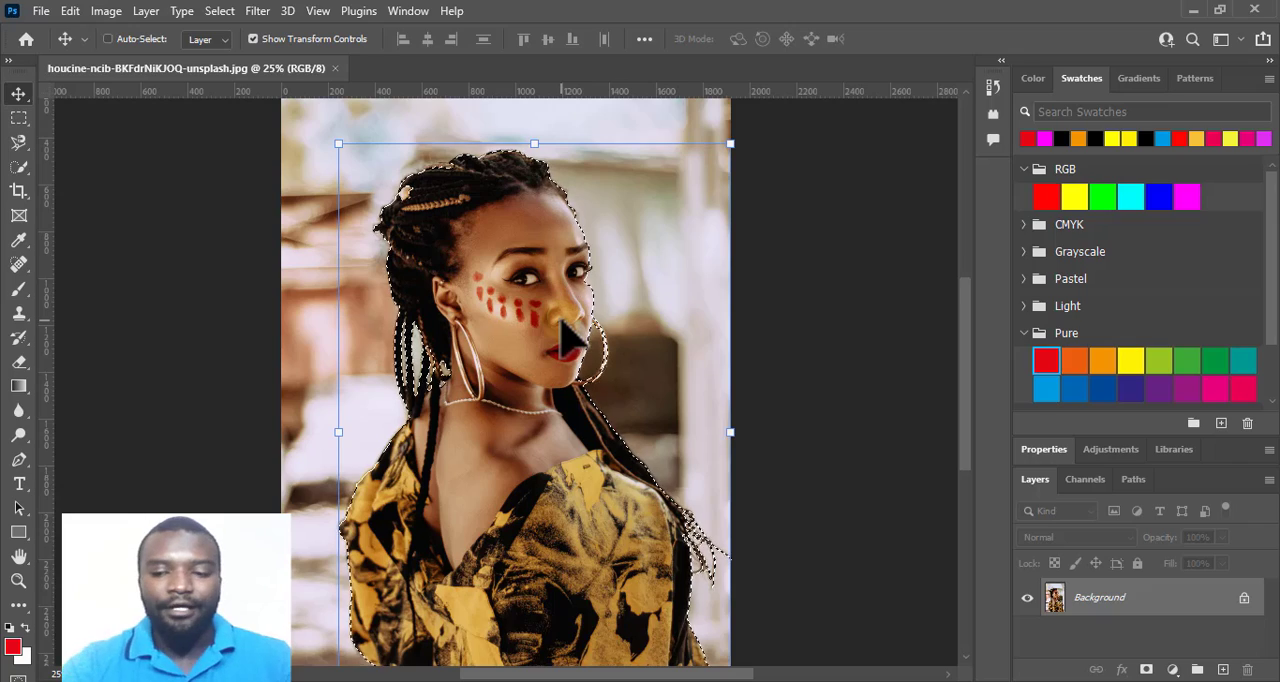
key(ctrl+plus)
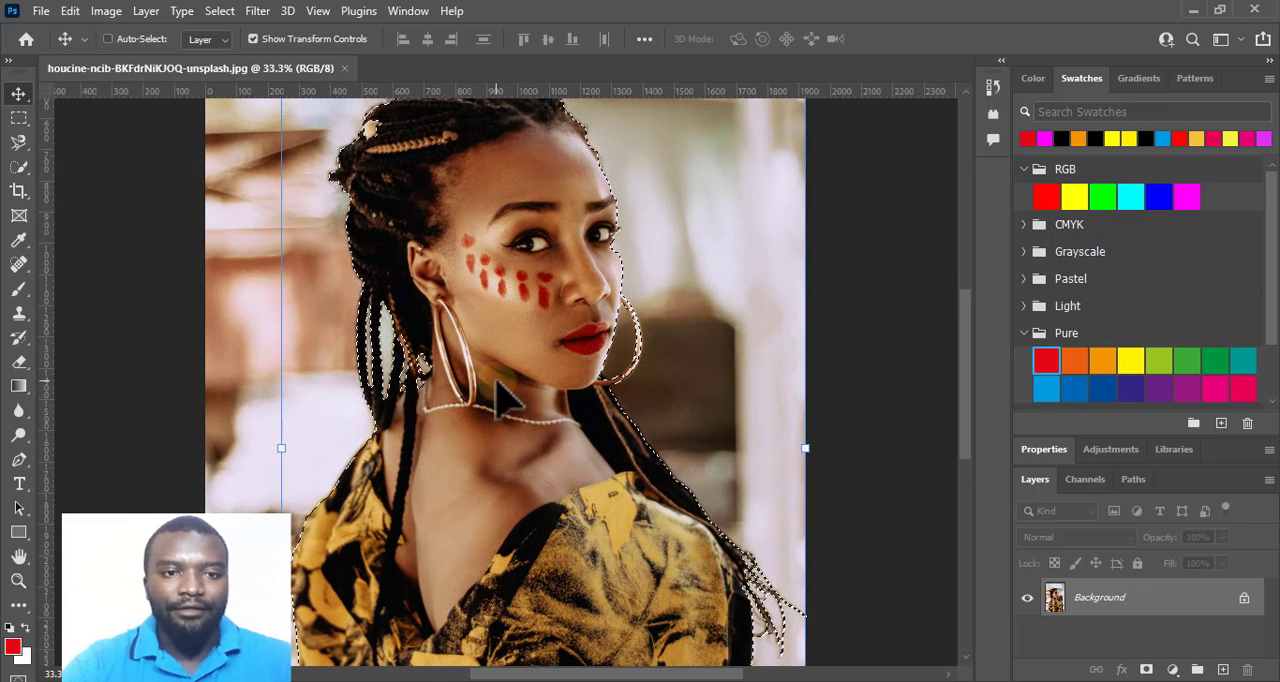
key(ctrl+plus)
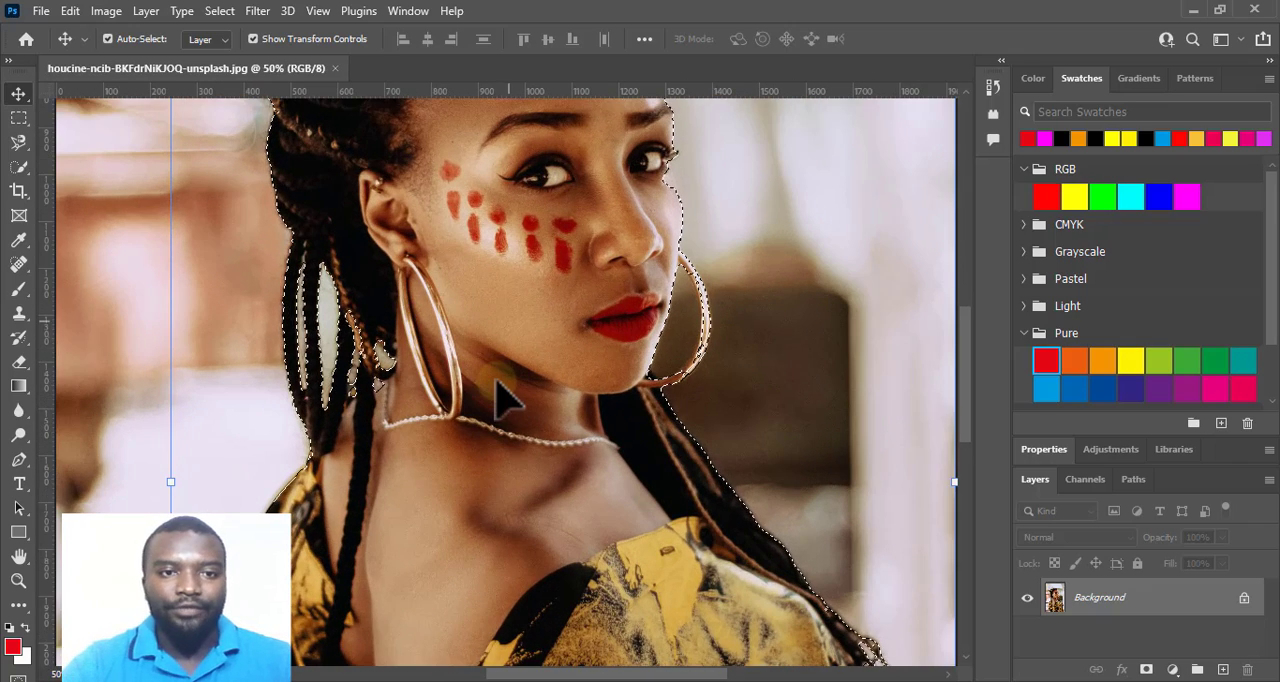
scroll(497, 382, up, 4)
scroll(505, 395, up, 1)
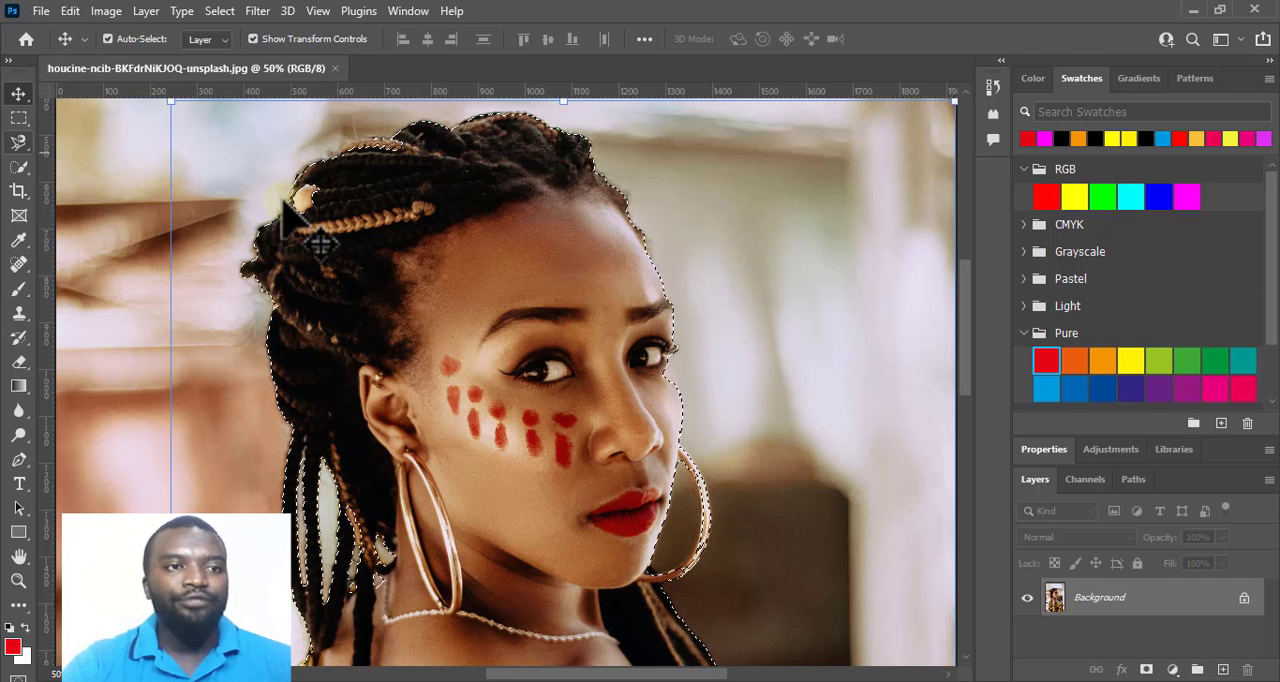
click(16, 167)
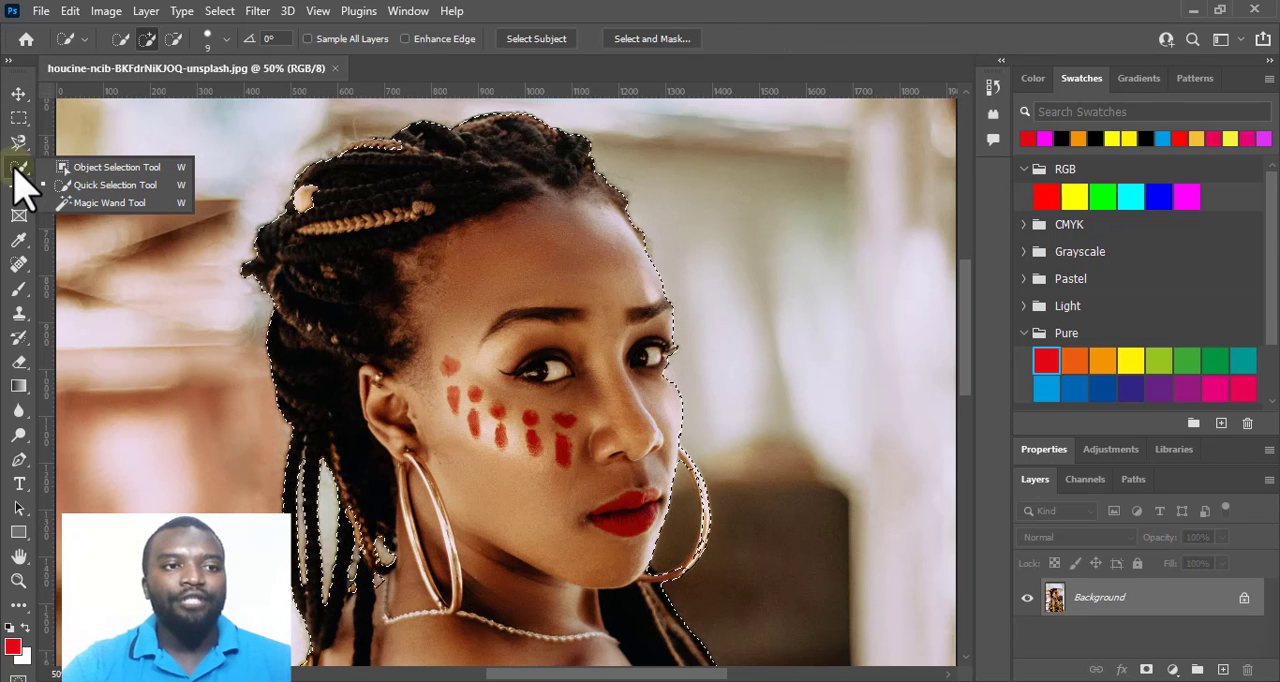
click(302, 200)
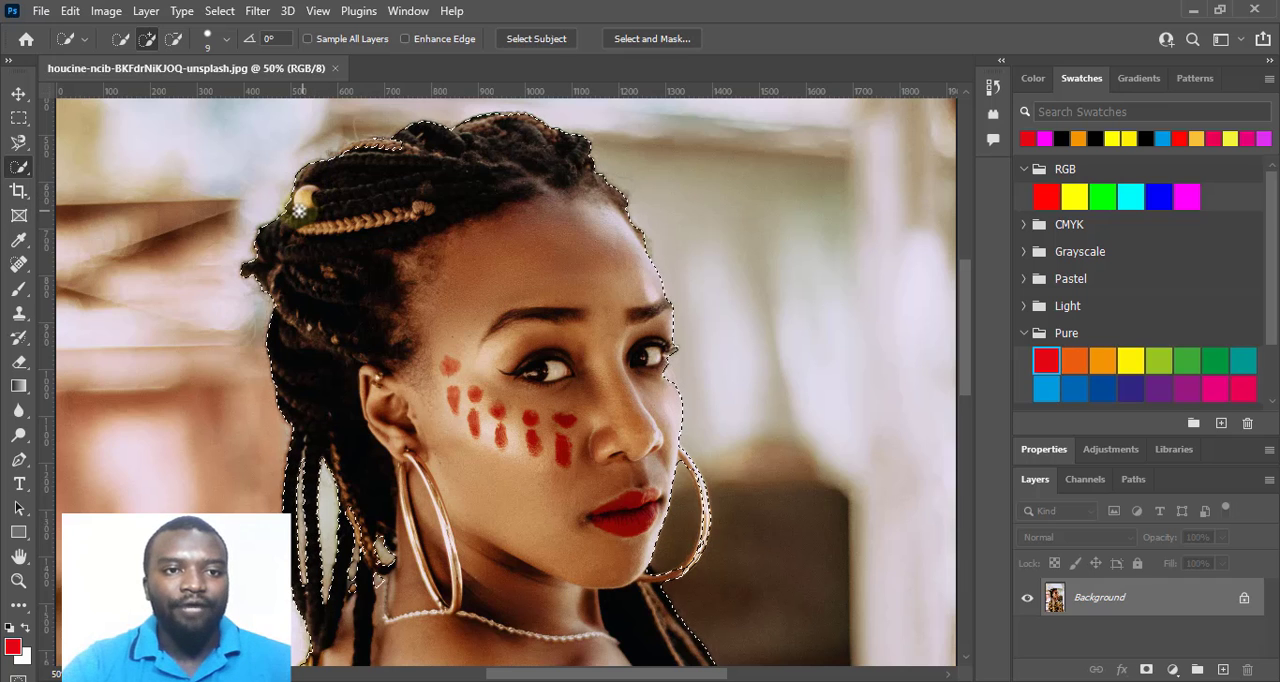
Examine the selection outline around the woman's braids, face, earrings and shirt for missed or extra areas.
scroll(524, 299, down, 5)
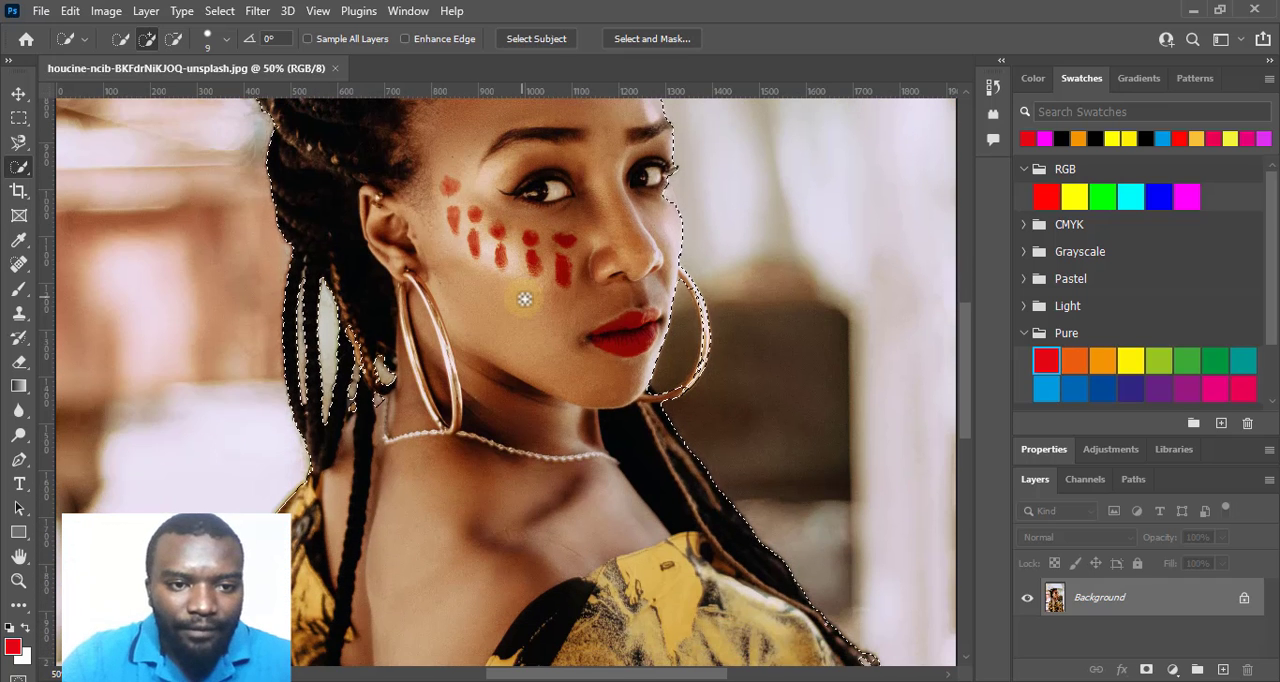
scroll(524, 299, down, 1)
scroll(511, 341, down, 1)
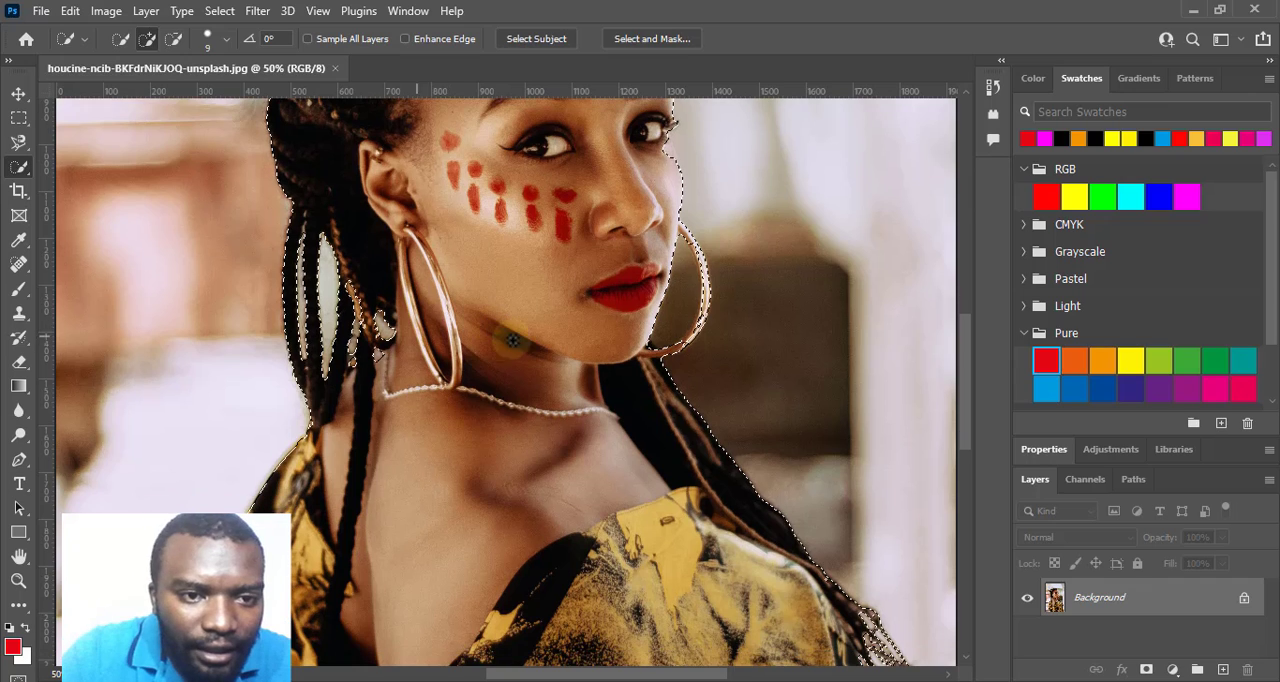
scroll(647, 326, down, 6)
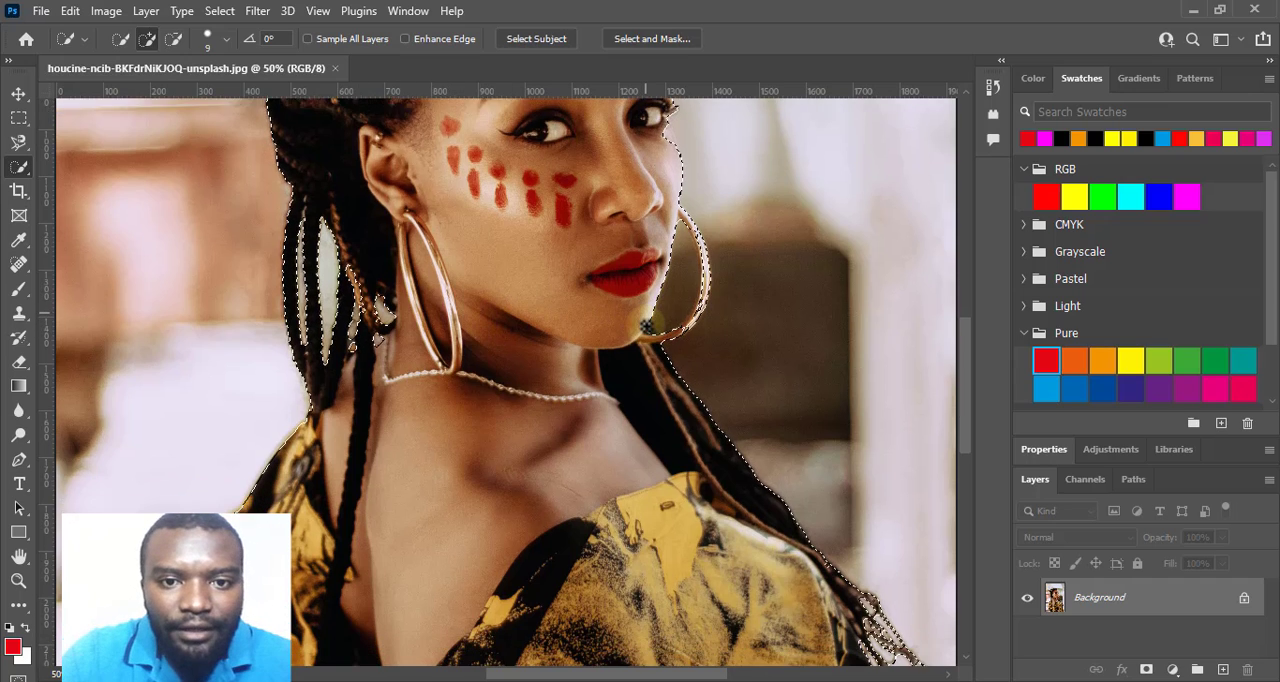
scroll(647, 326, down, 3)
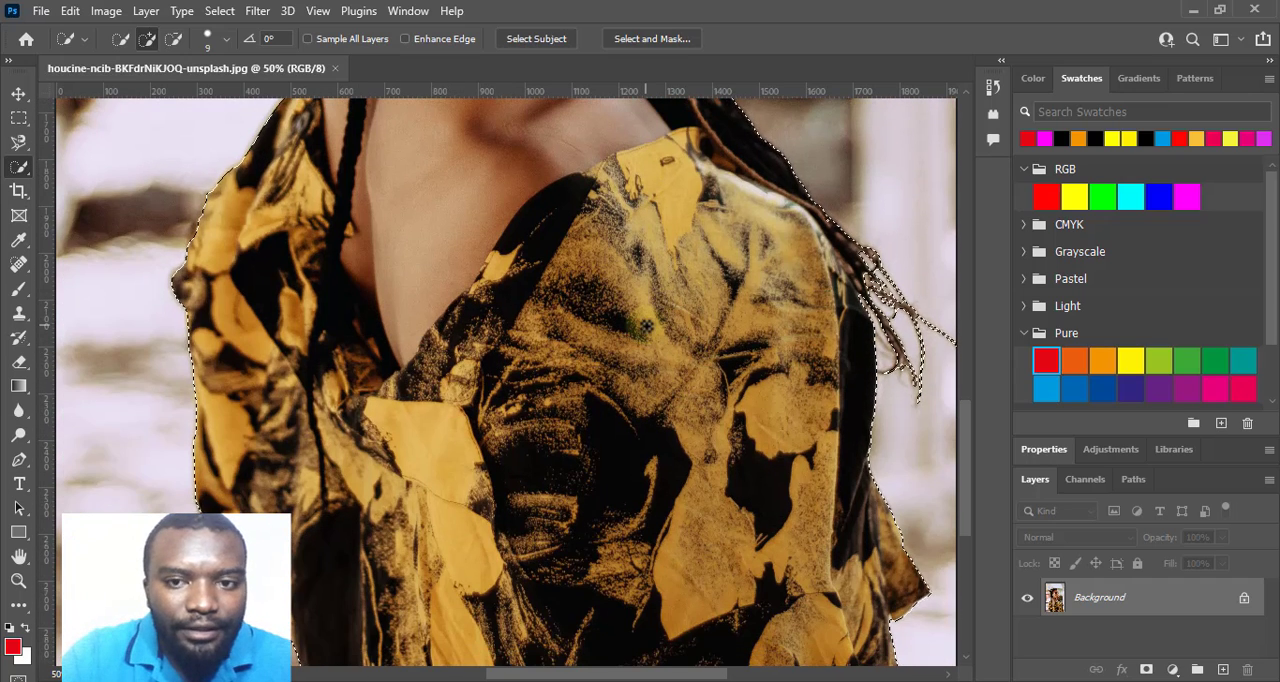
scroll(647, 326, up, 3)
scroll(647, 326, up, 10)
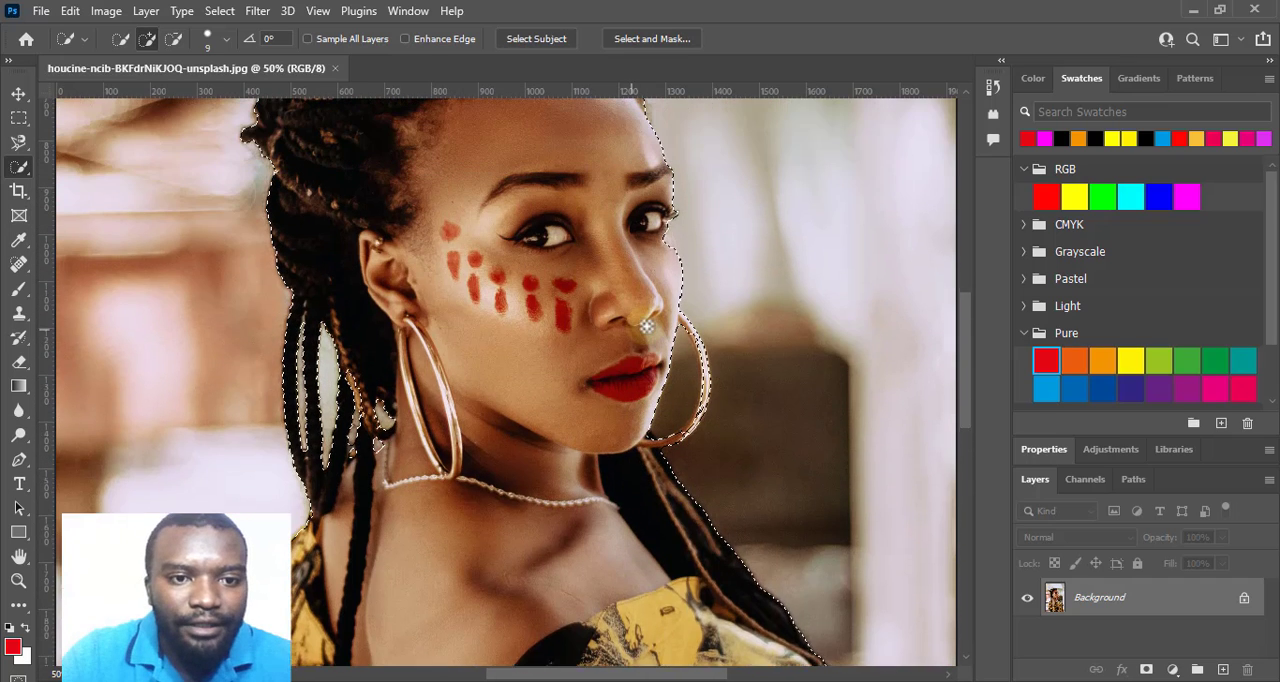
scroll(647, 326, up, 3)
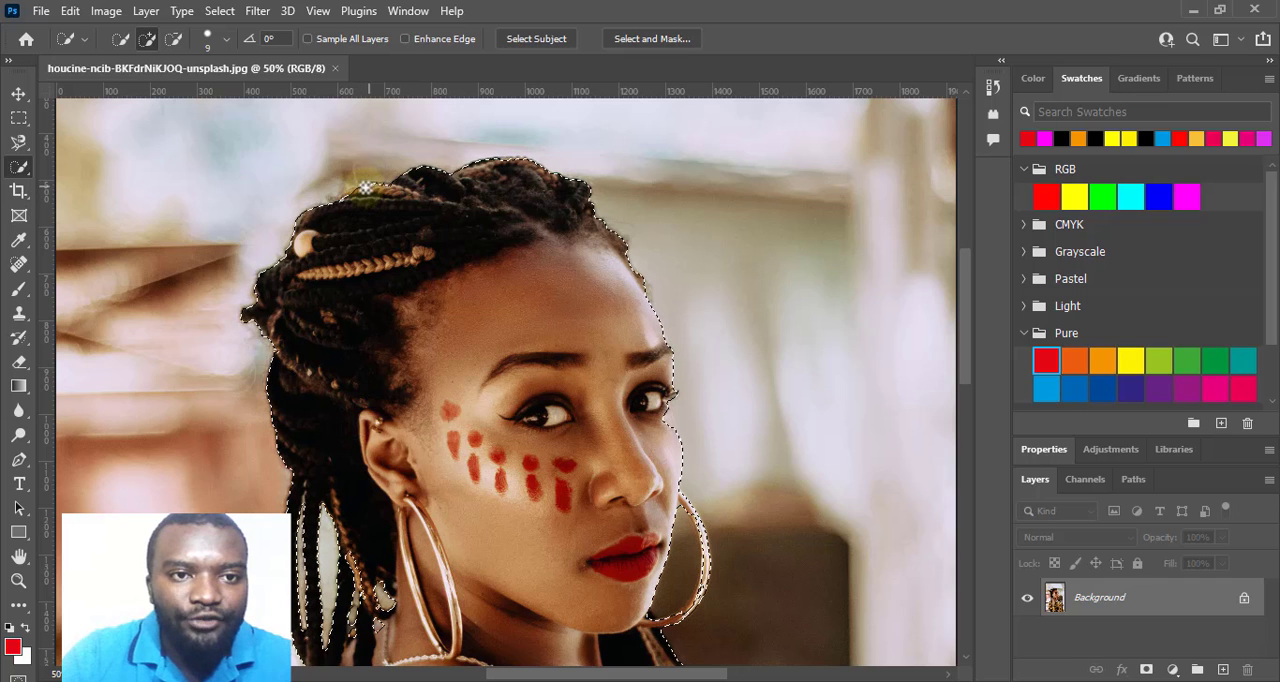
scroll(366, 314, down, 4)
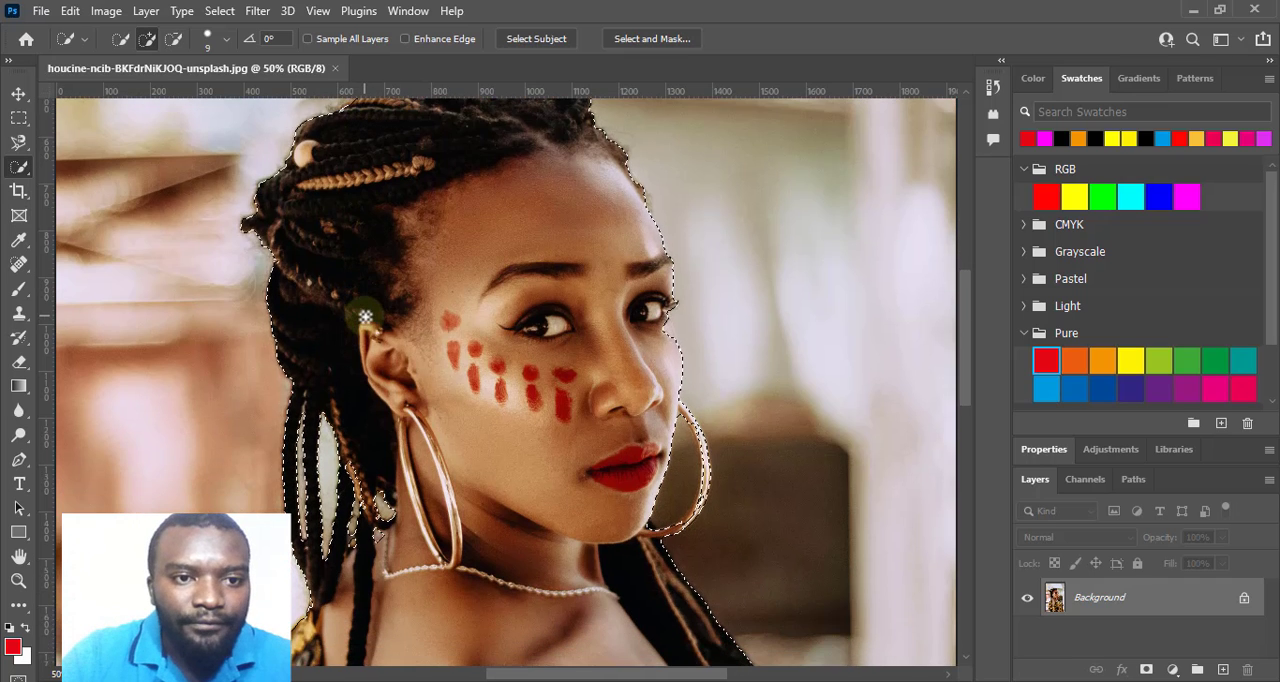
scroll(366, 316, down, 2)
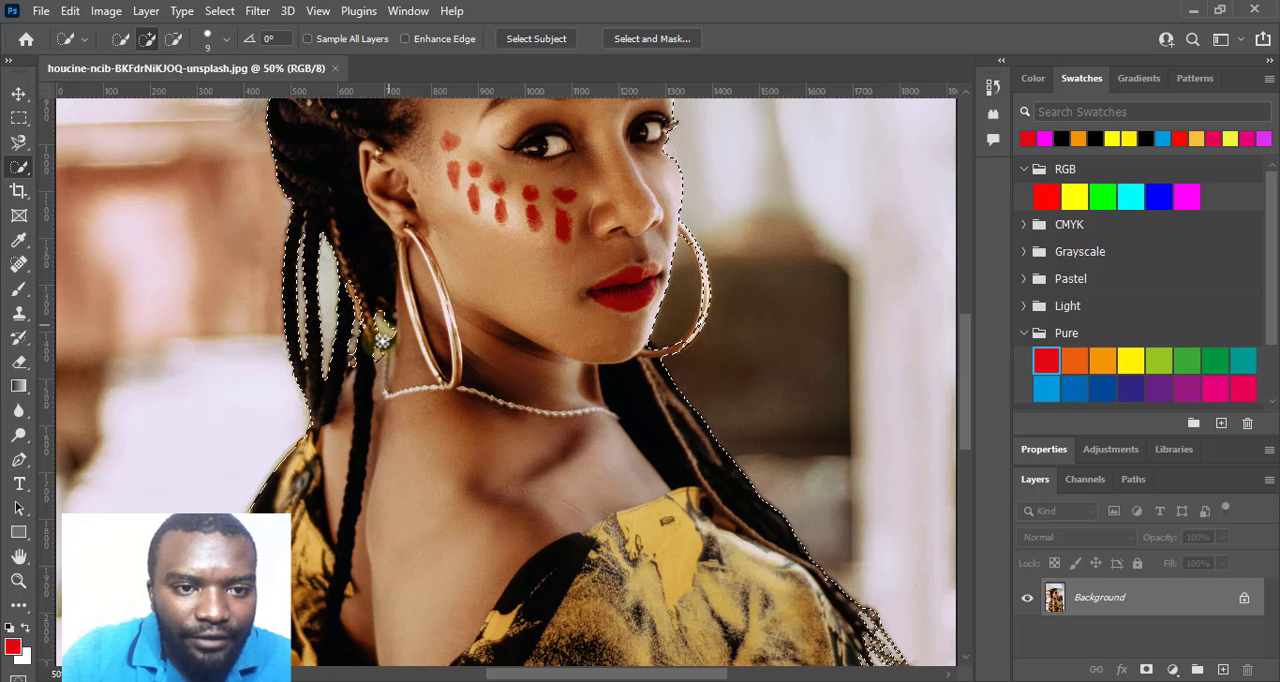
scroll(421, 344, up, 3)
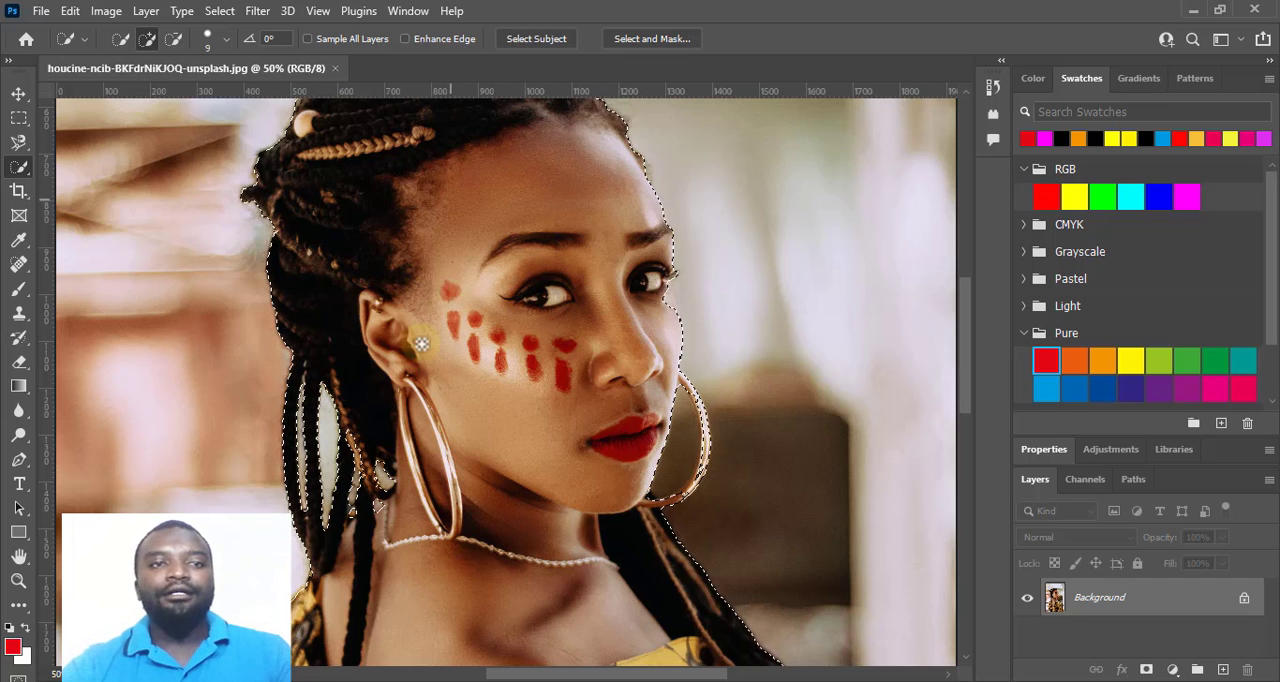
scroll(421, 344, up, 3)
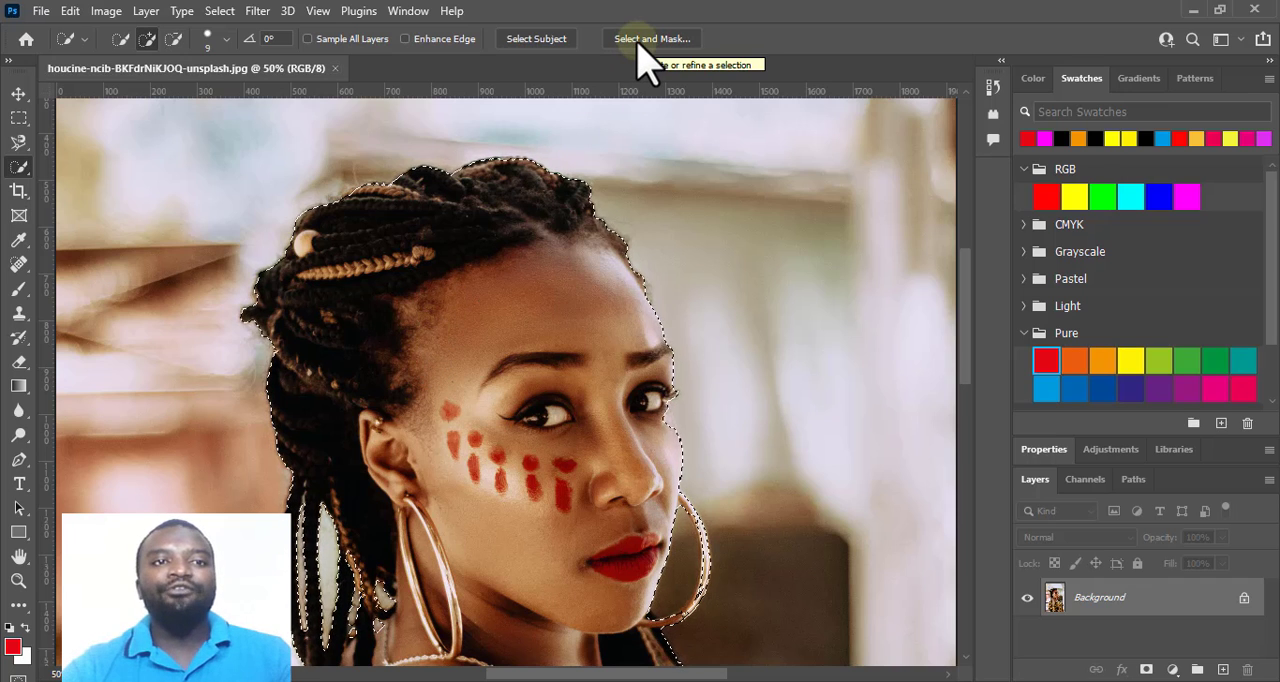
Output the selection through Select and Mask to New Document with Layer Mask, with Decontaminate Colors enabled.
click(219, 12)
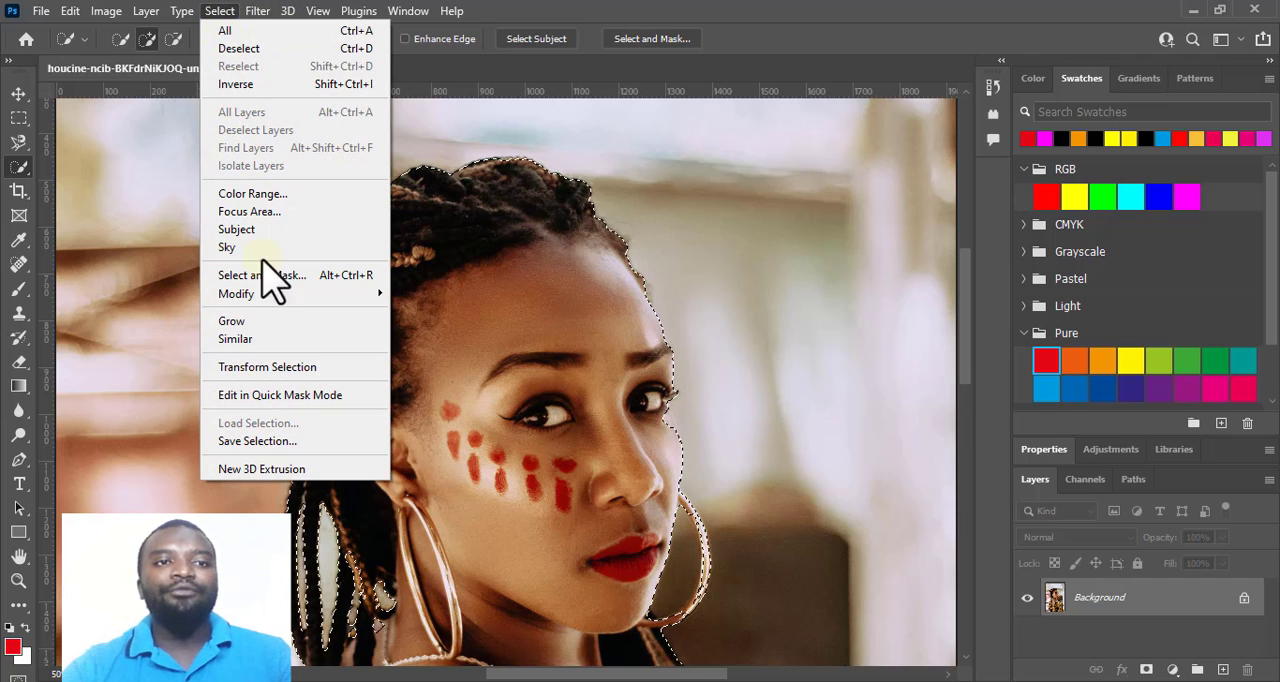
click(657, 43)
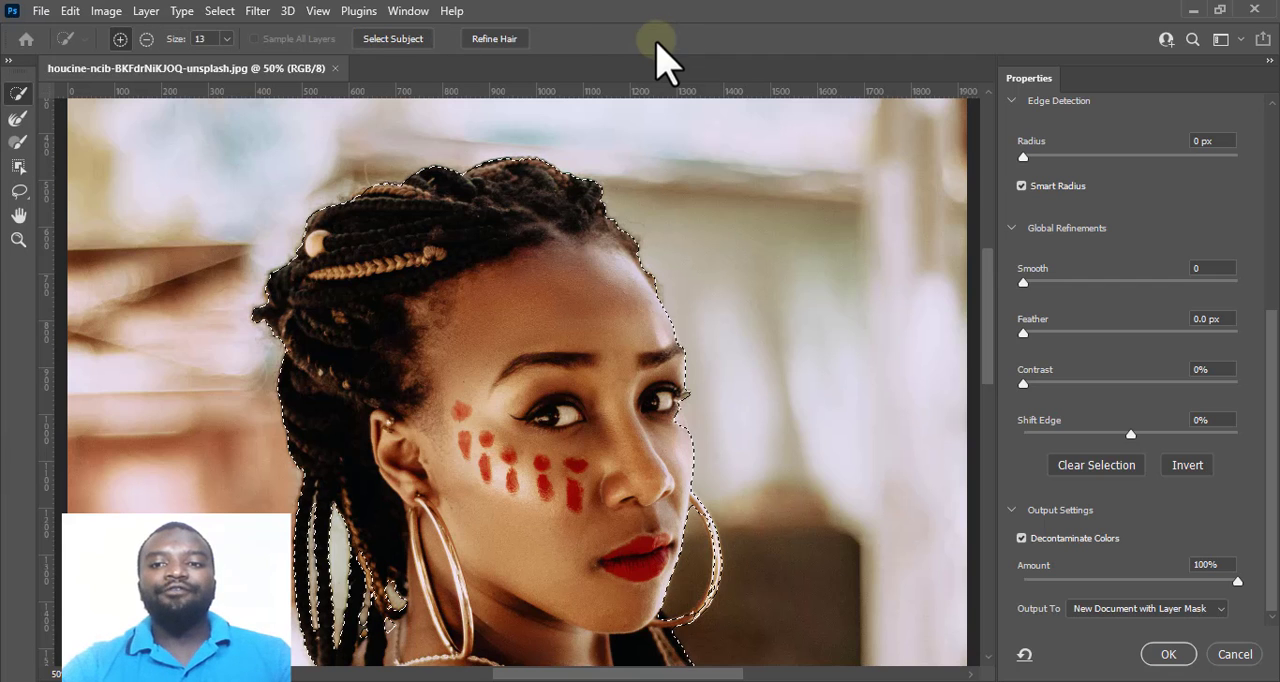
scroll(855, 430, down, 8)
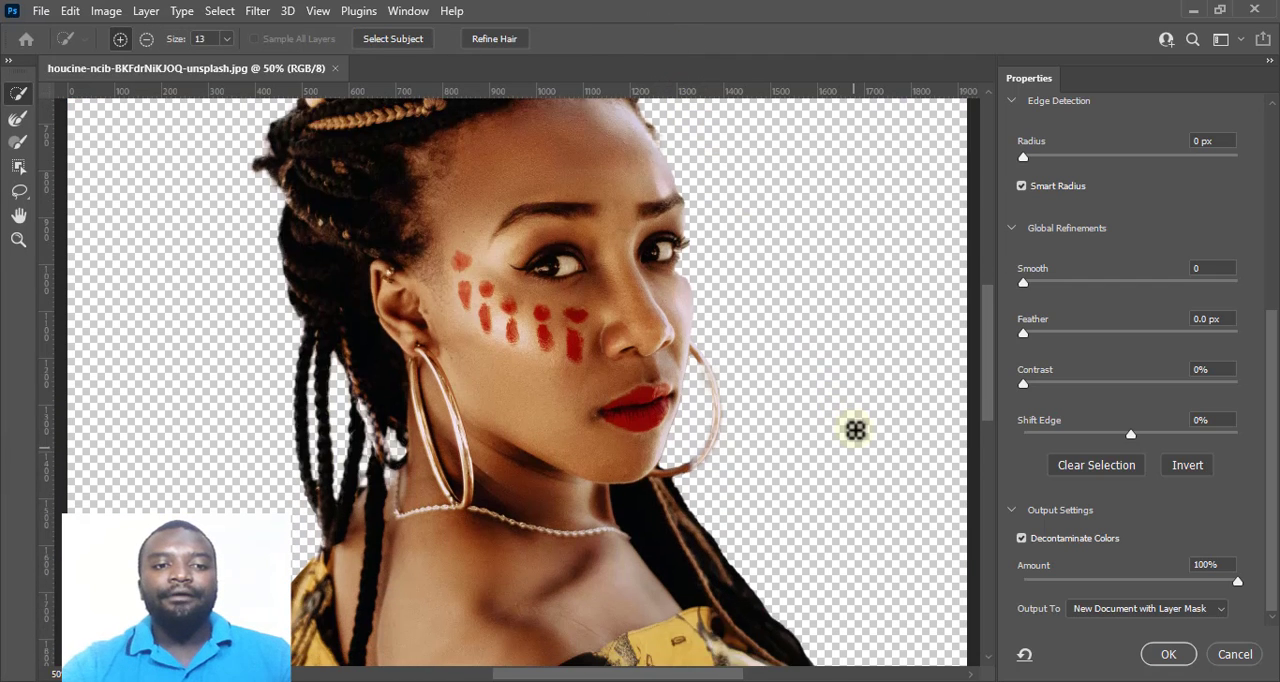
scroll(855, 430, down, 3)
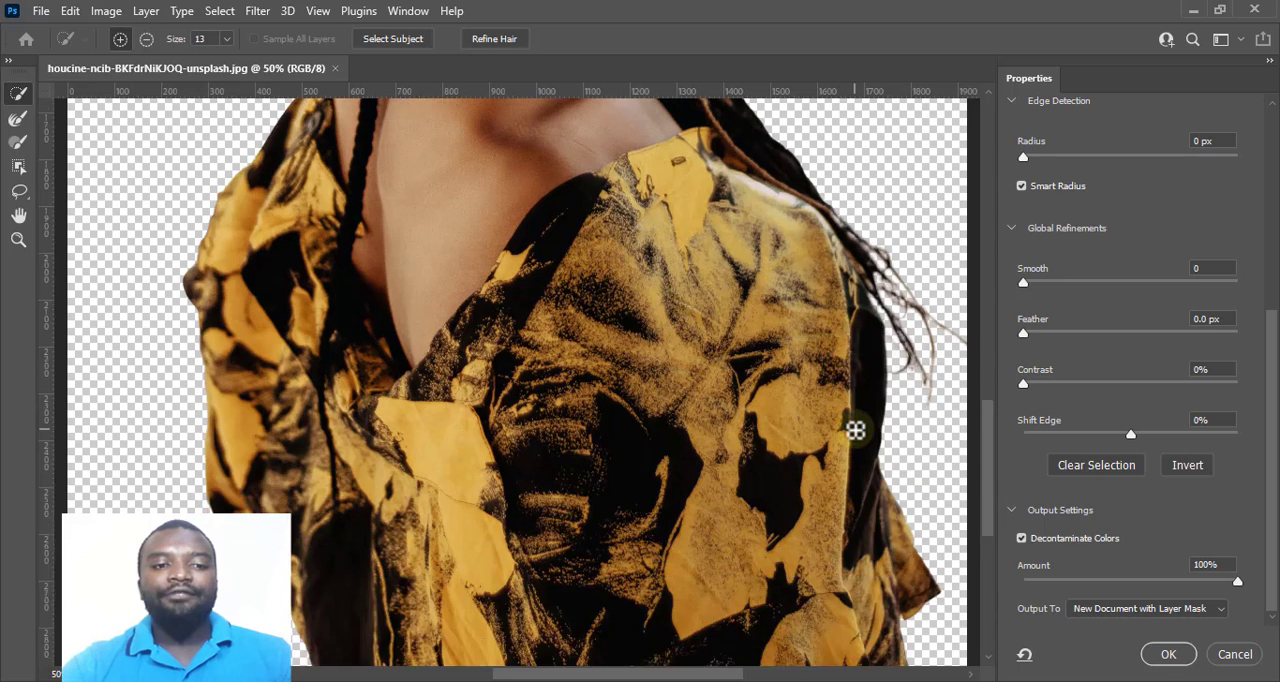
scroll(855, 430, up, 10)
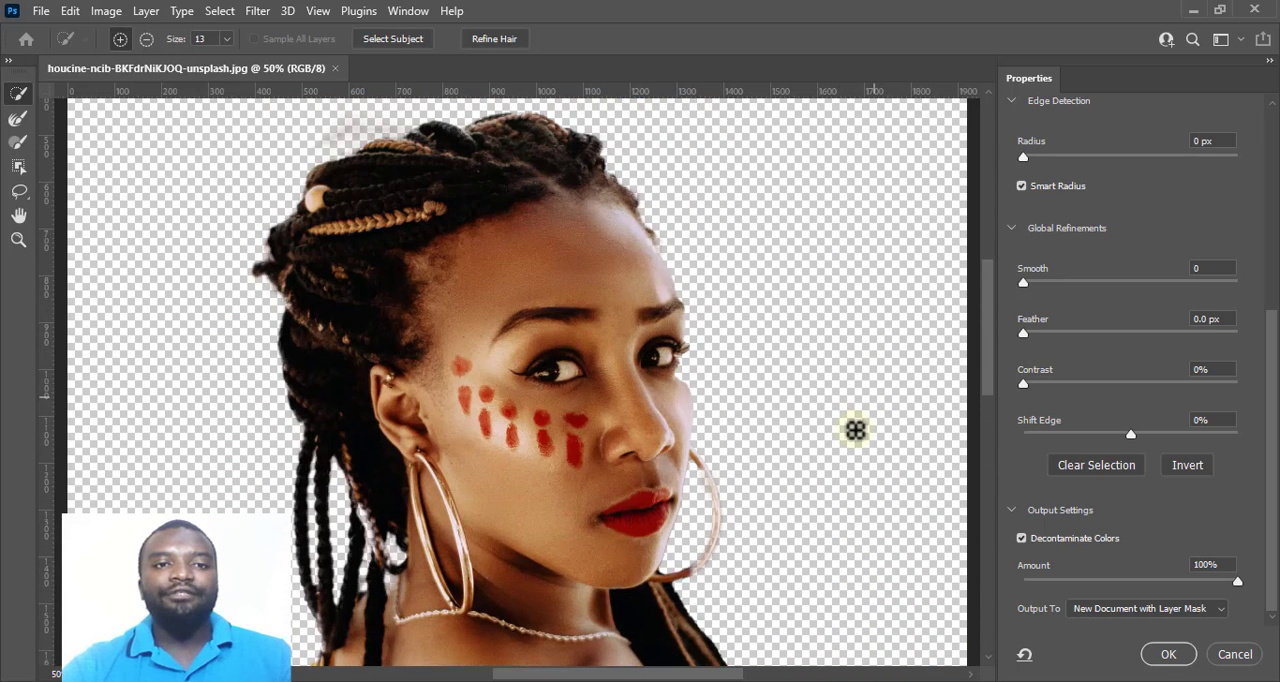
scroll(855, 430, down, 5)
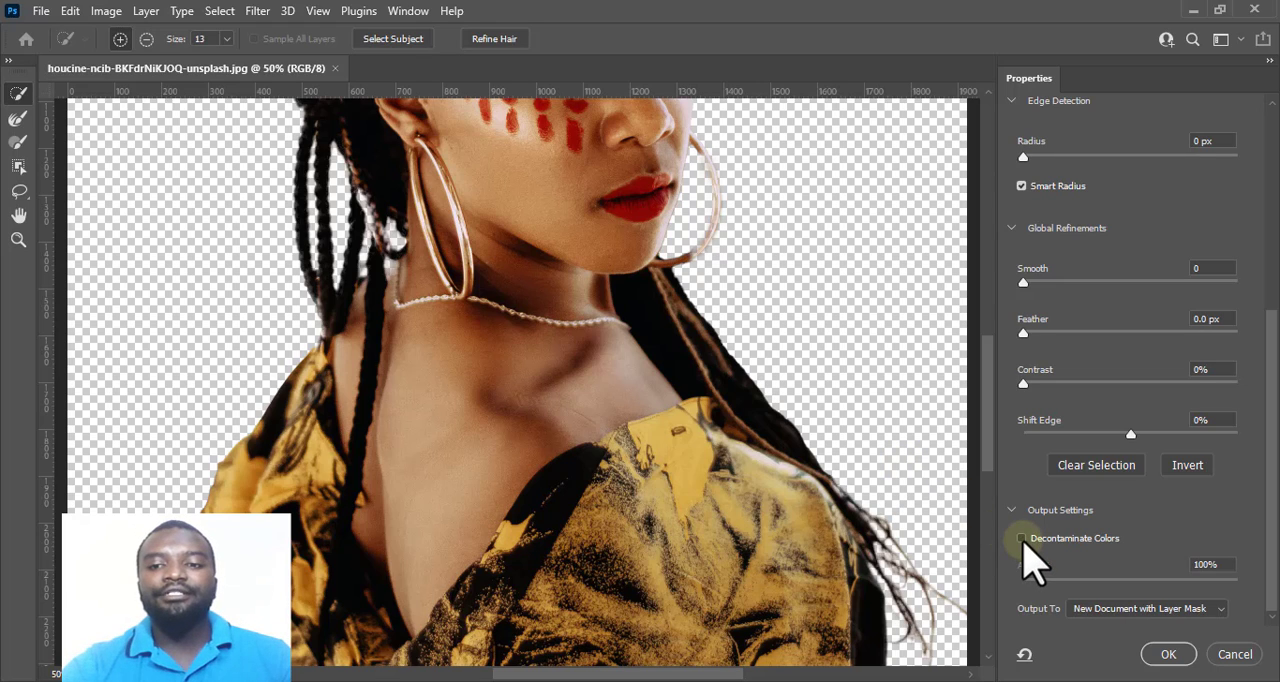
click(1021, 538)
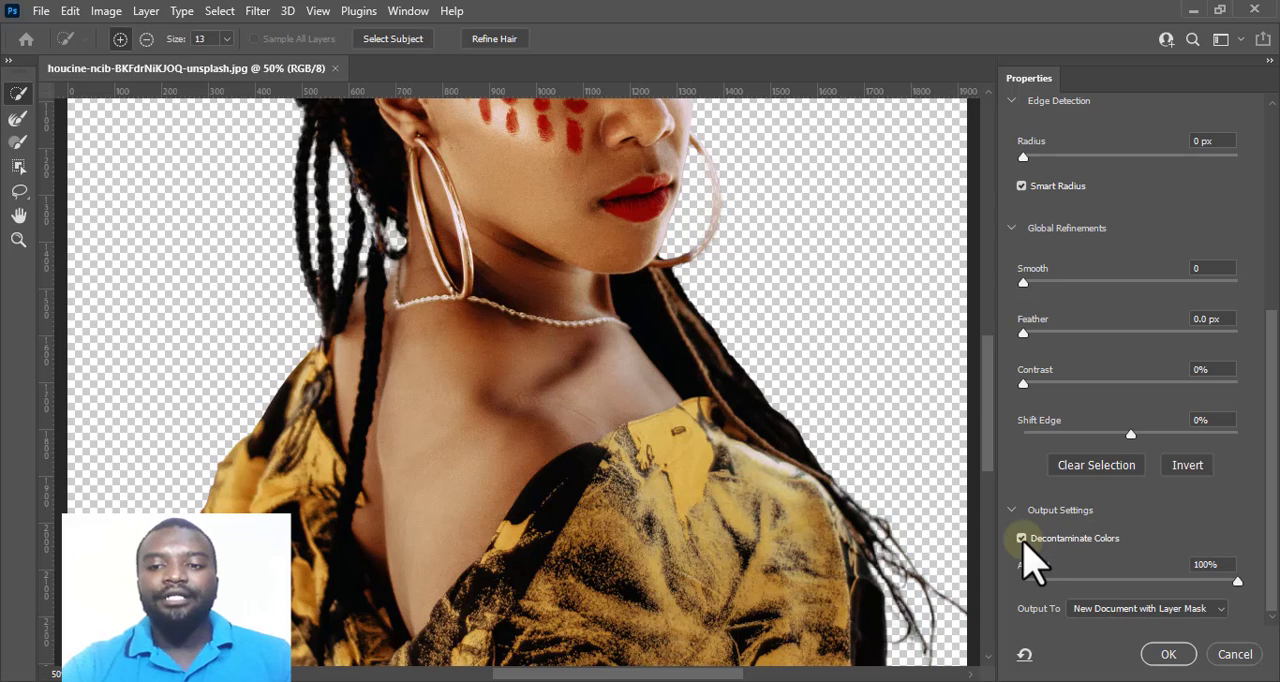
click(1168, 654)
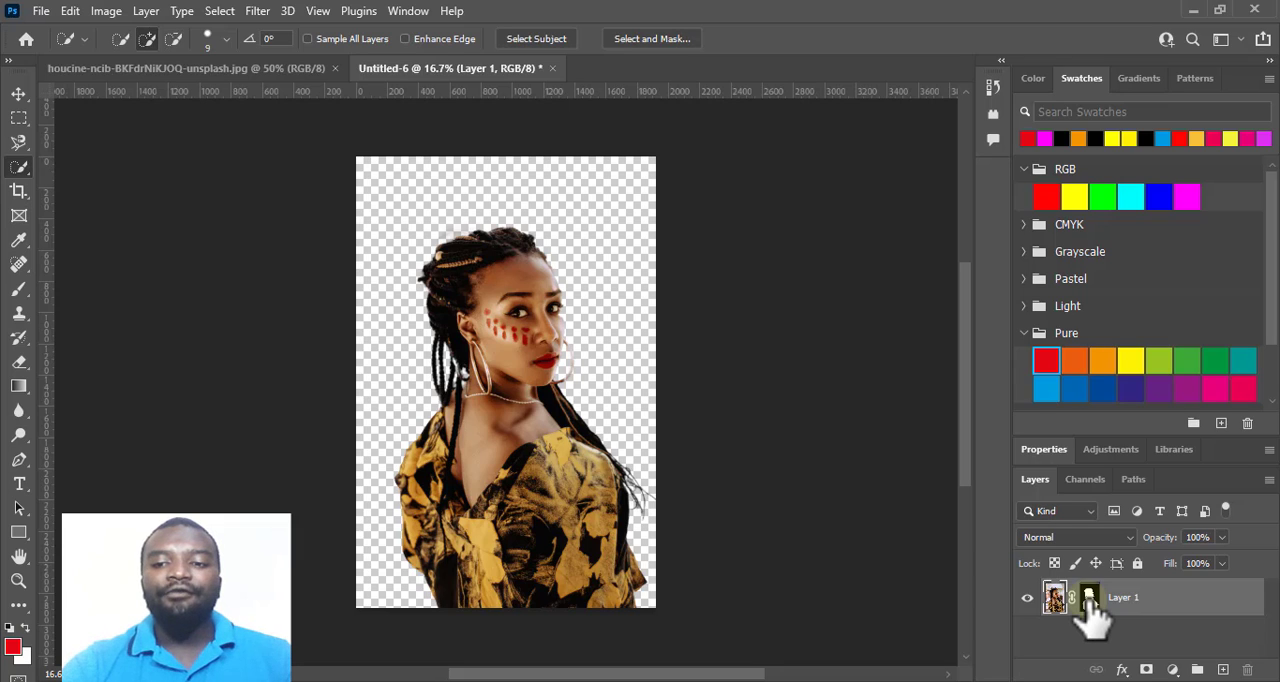
Apply the layer mask on Layer 1 permanently to the woman's cutout.
right_click(1086, 602)
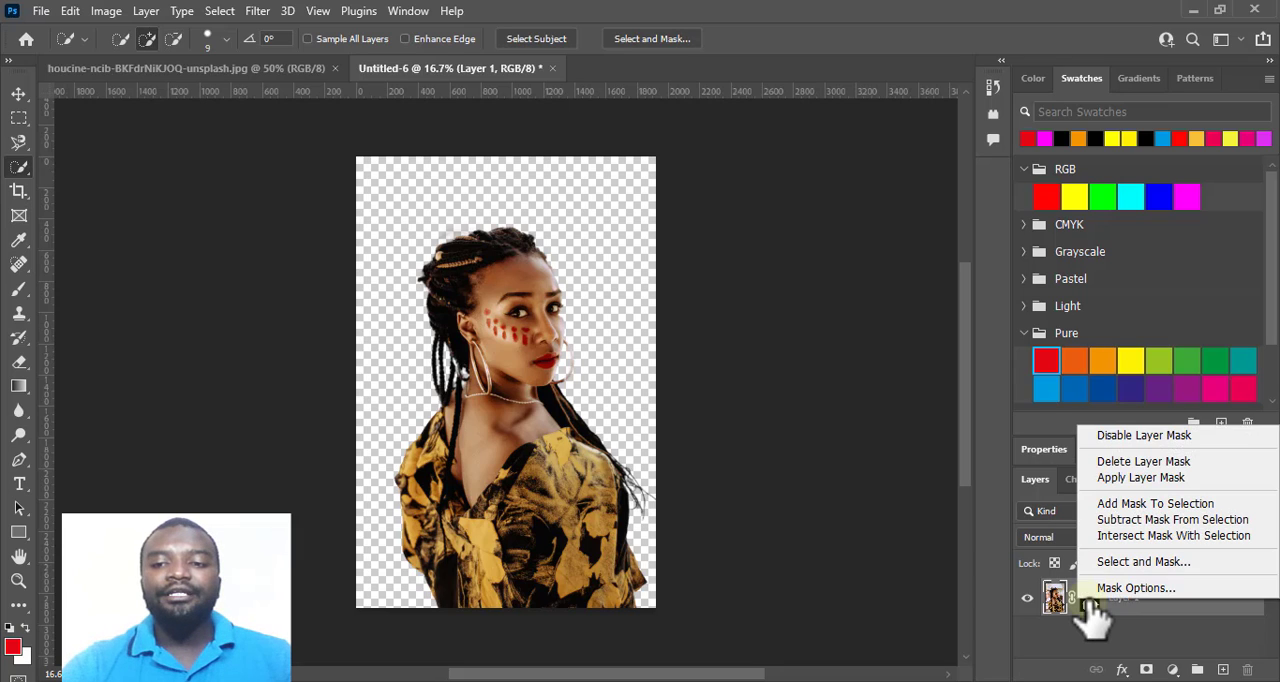
click(1128, 479)
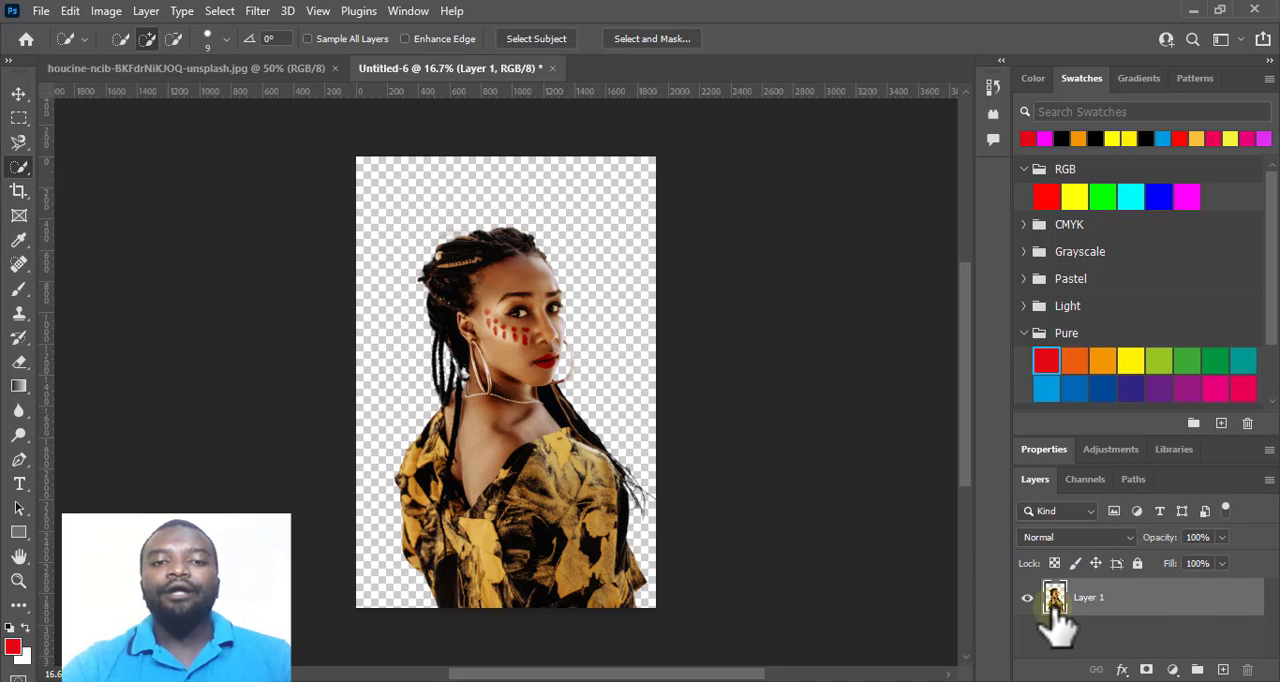
Open the photo of the smiling man in the denim jacket from PICTURE RESOURCES and select him automatically as the subject.
click(41, 12)
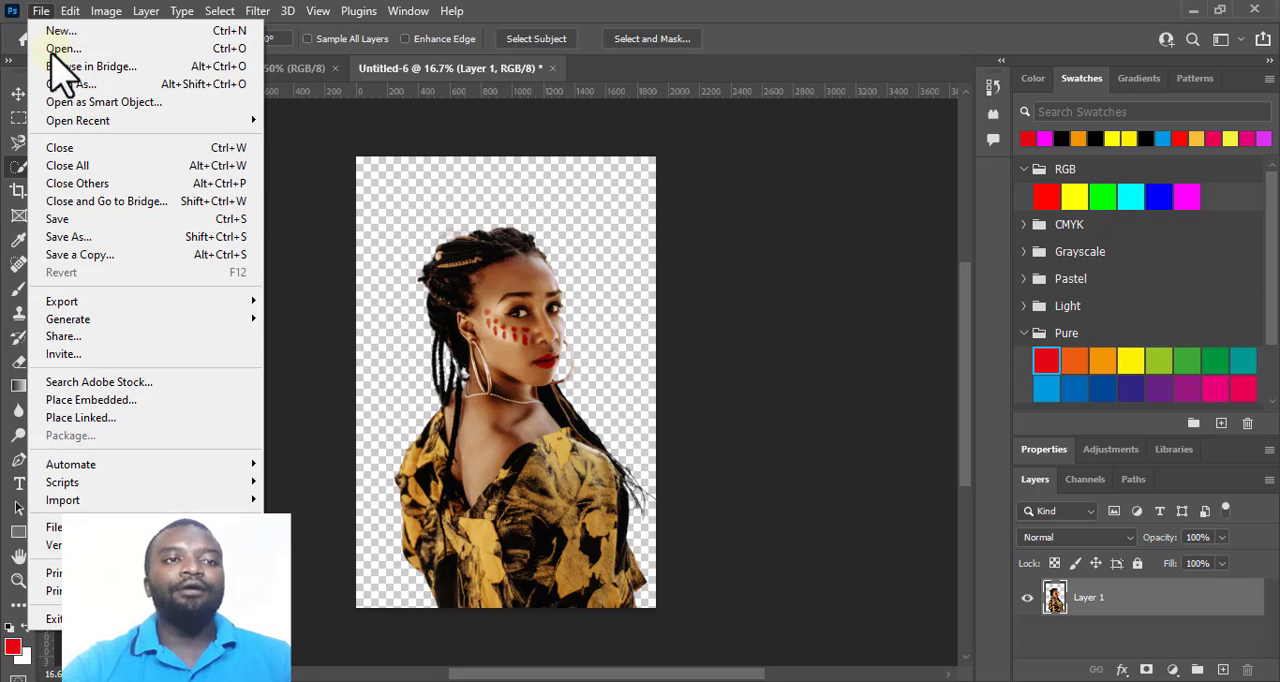
click(58, 48)
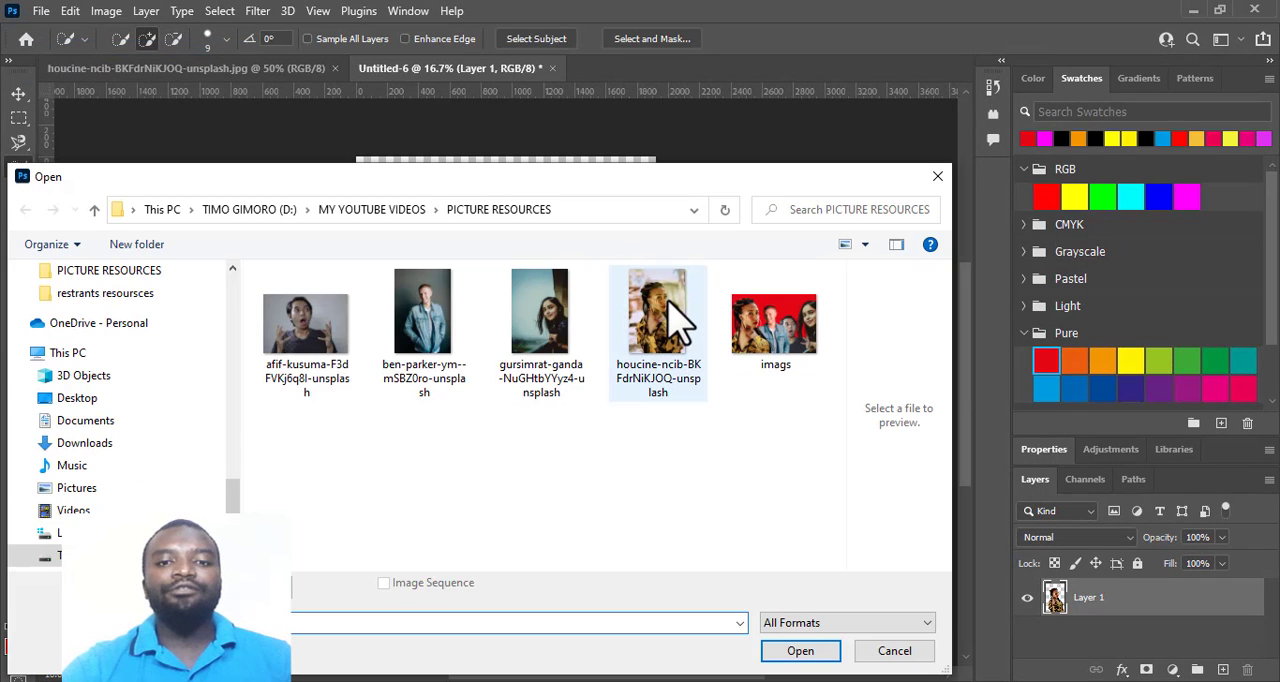
click(432, 340)
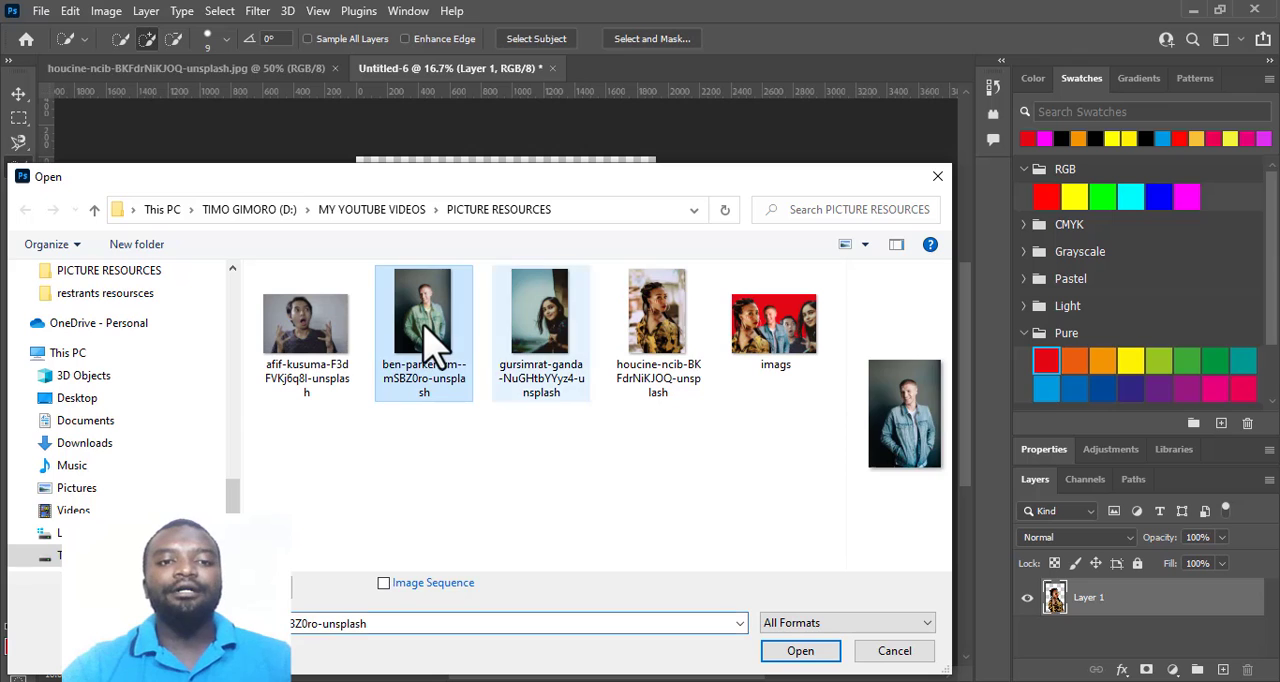
click(806, 654)
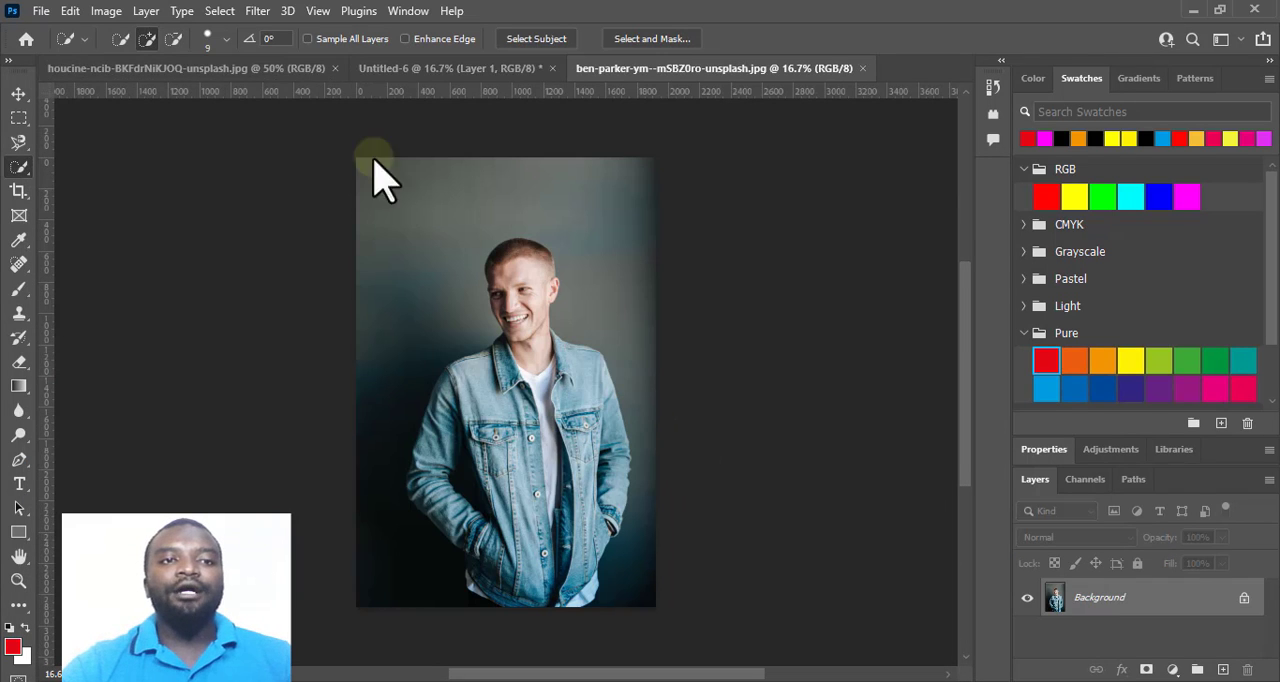
click(222, 14)
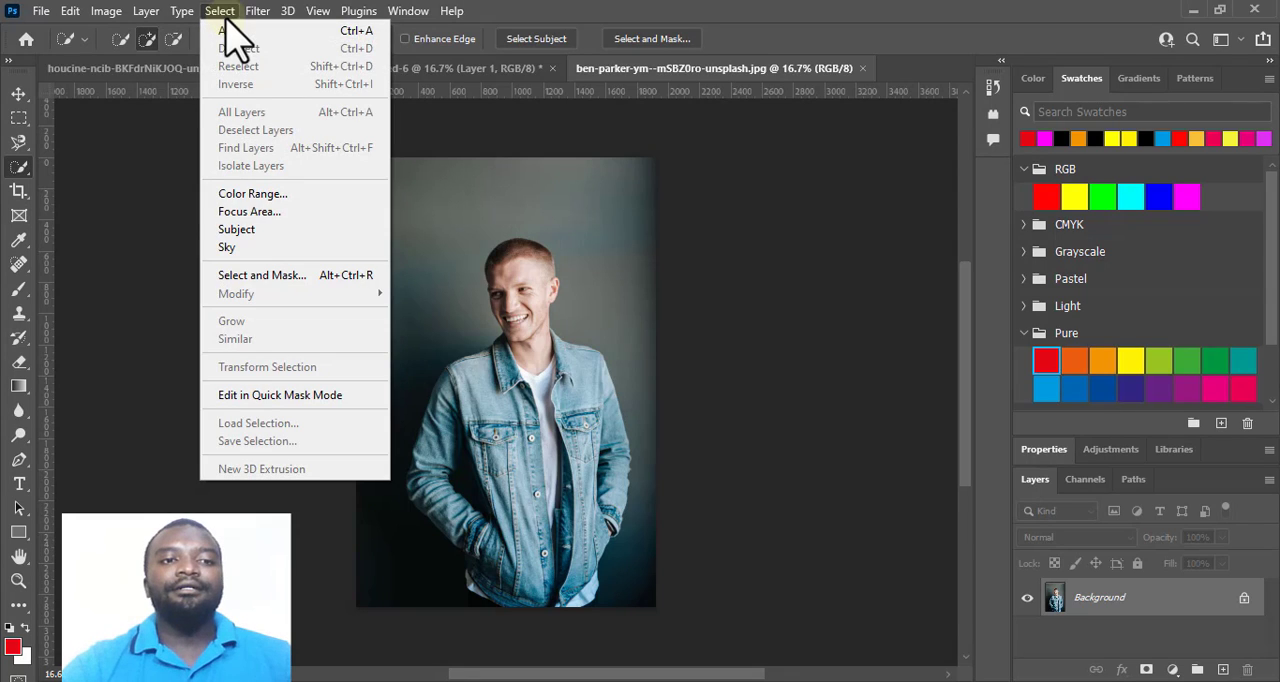
click(320, 229)
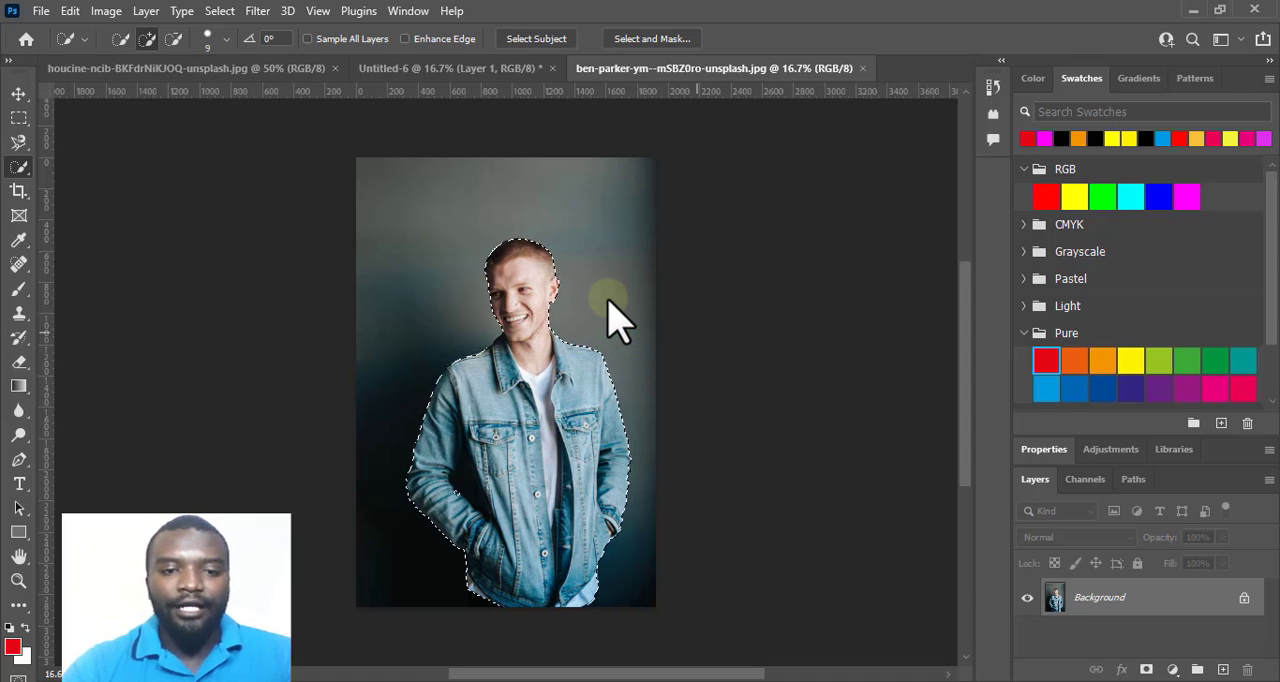
Examine the selection outline around the man's head, shoulders, sleeves and jacket hem for missed or extra areas.
key(ctrl+plus)
key(ctrl+plus)
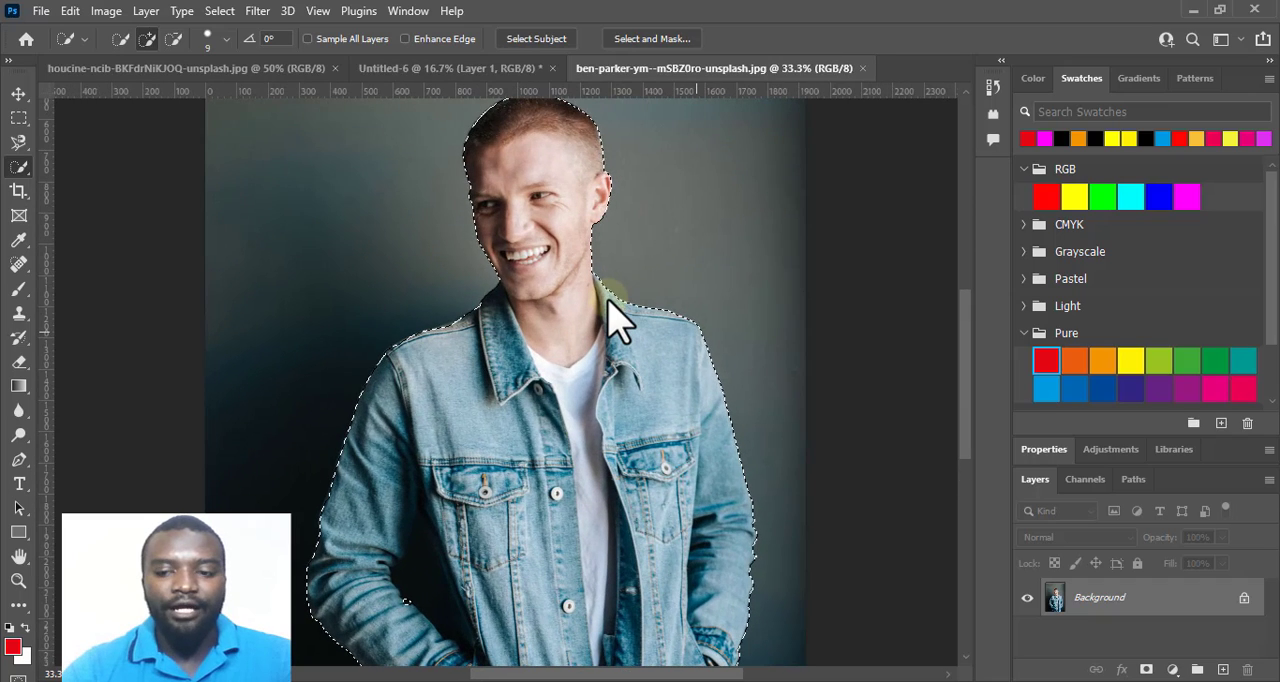
key(ctrl+plus)
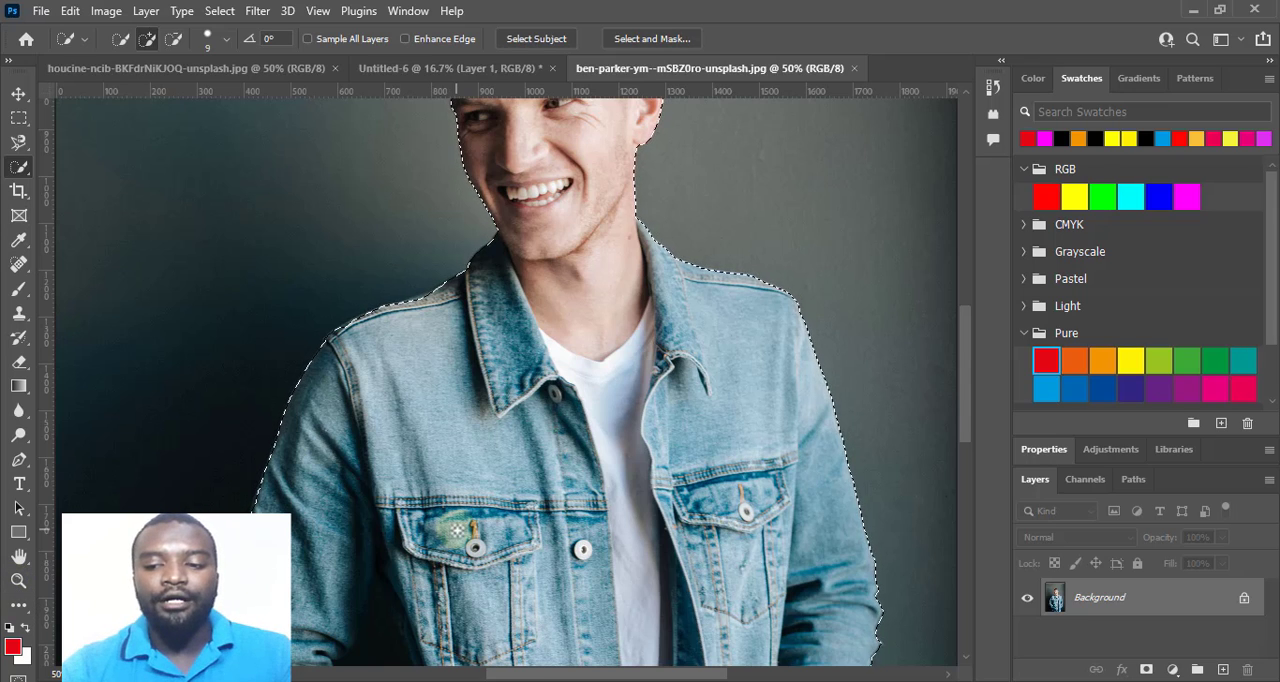
key(ctrl+minus)
key(ctrl+minus)
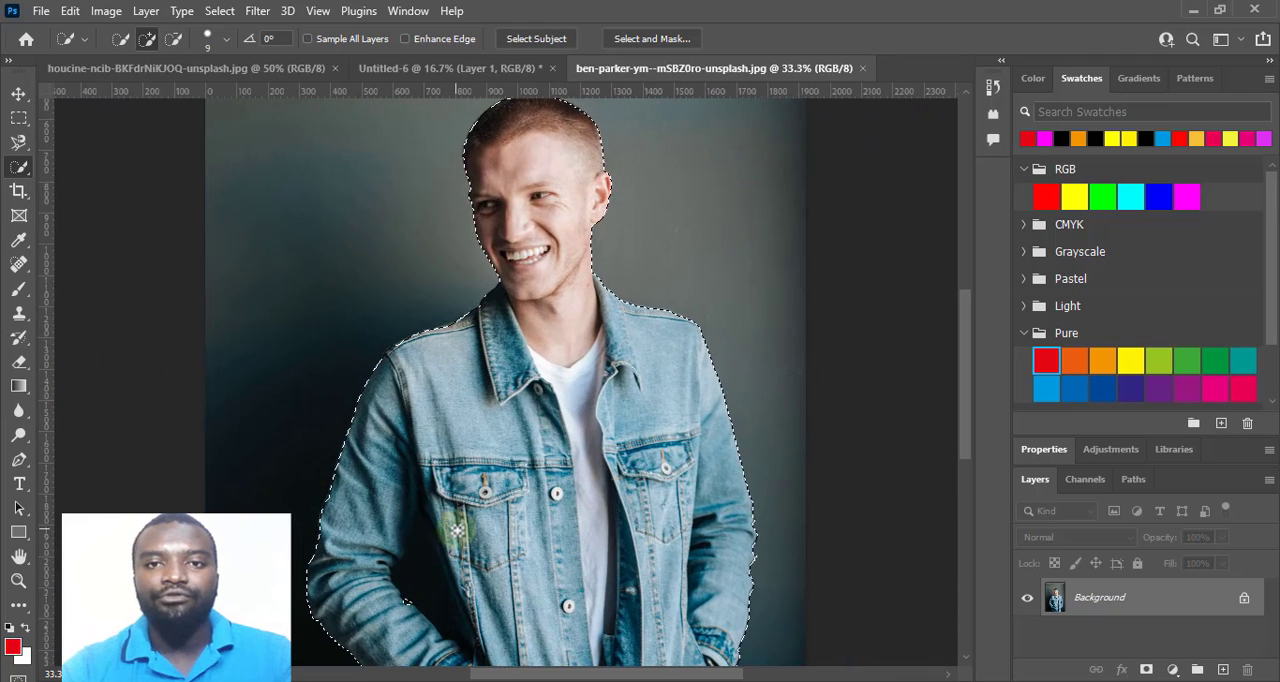
scroll(456, 530, down, 5)
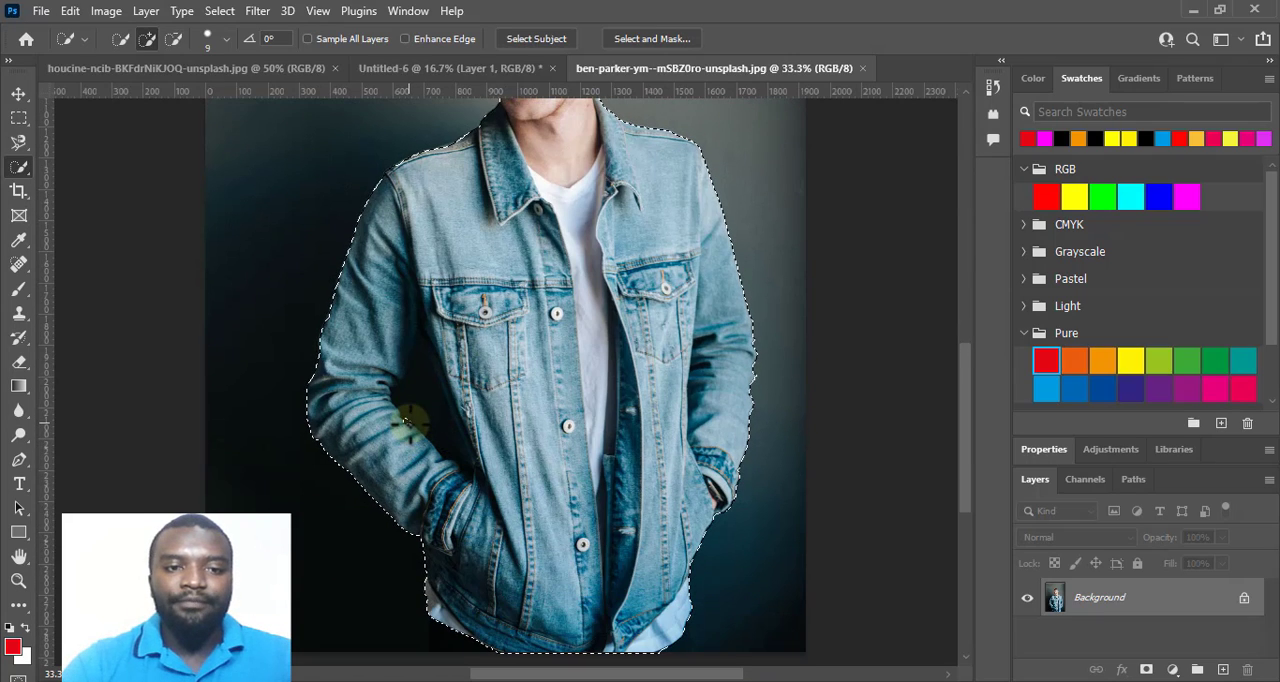
key(ctrl+plus)
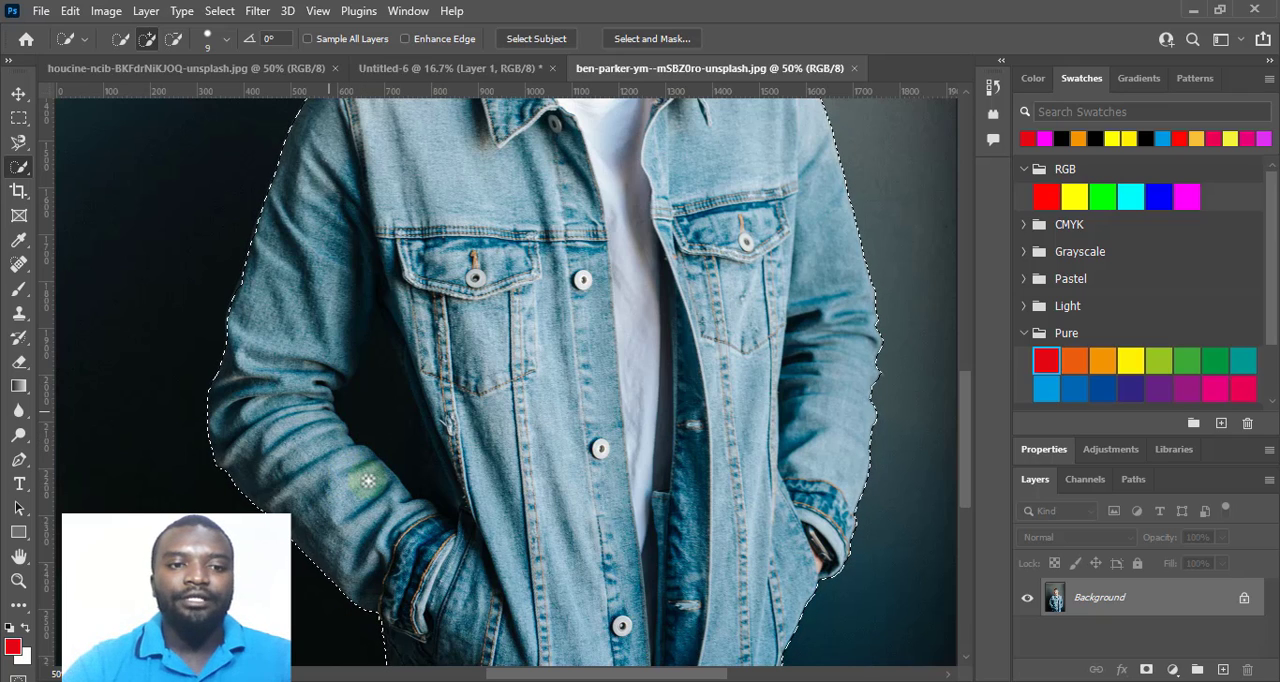
scroll(610, 586, down, 3)
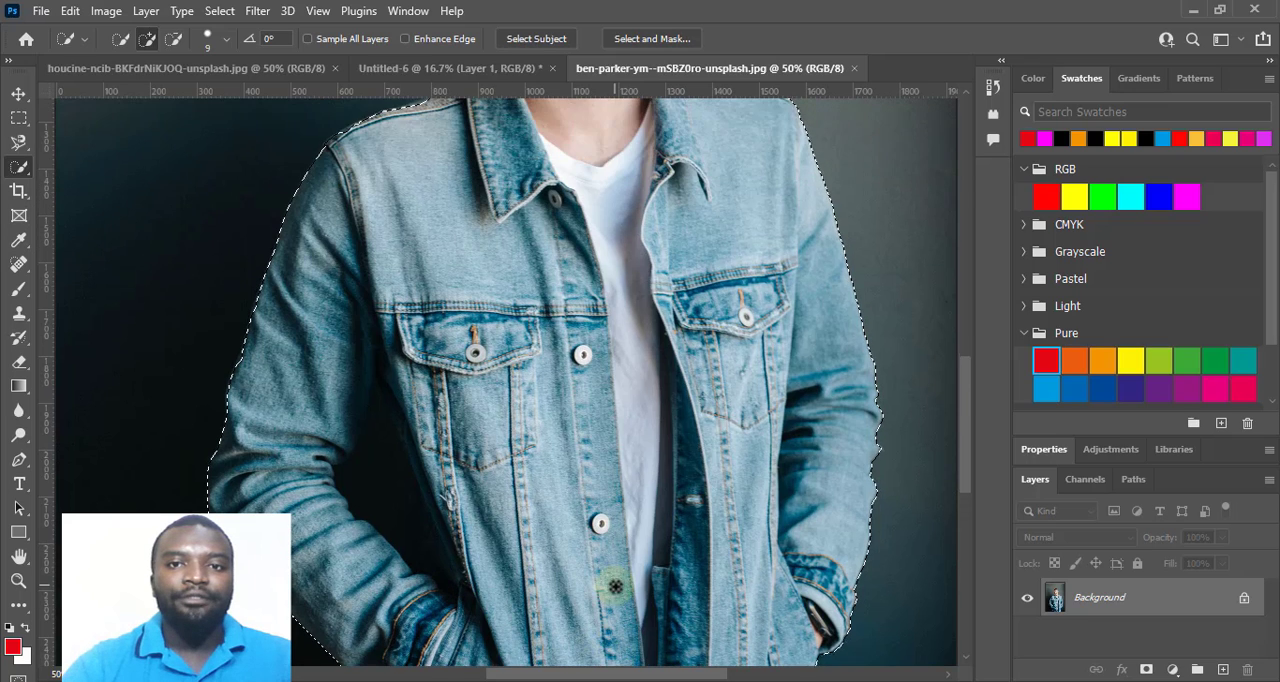
scroll(615, 586, down, 2)
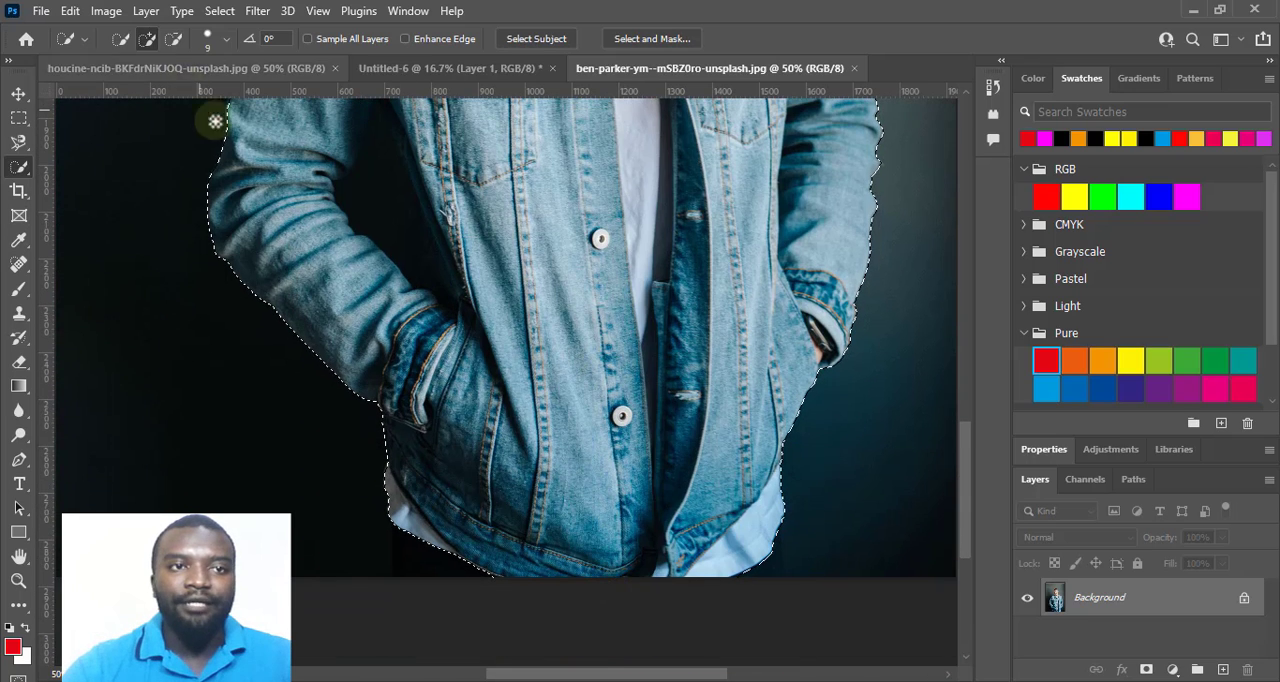
Add the missed dark trouser areas below both sides of the jacket hem to the selection with Quick Selection in add mode.
click(147, 40)
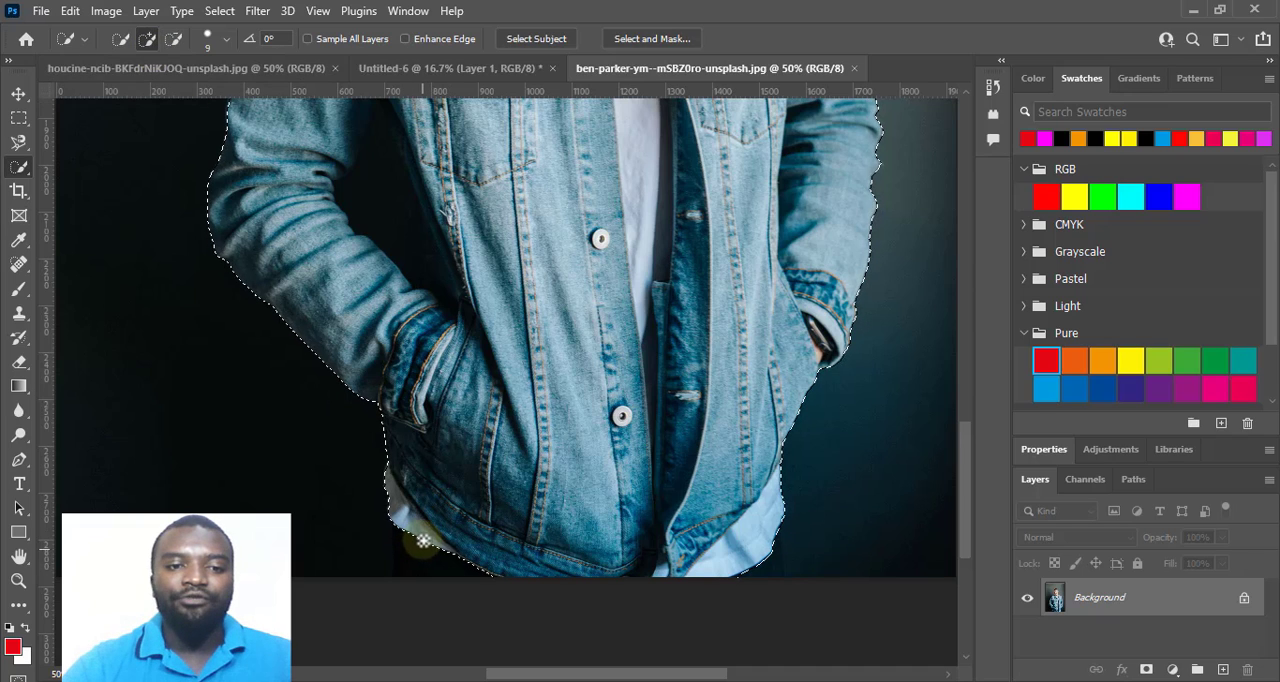
drag(424, 540, 417, 574)
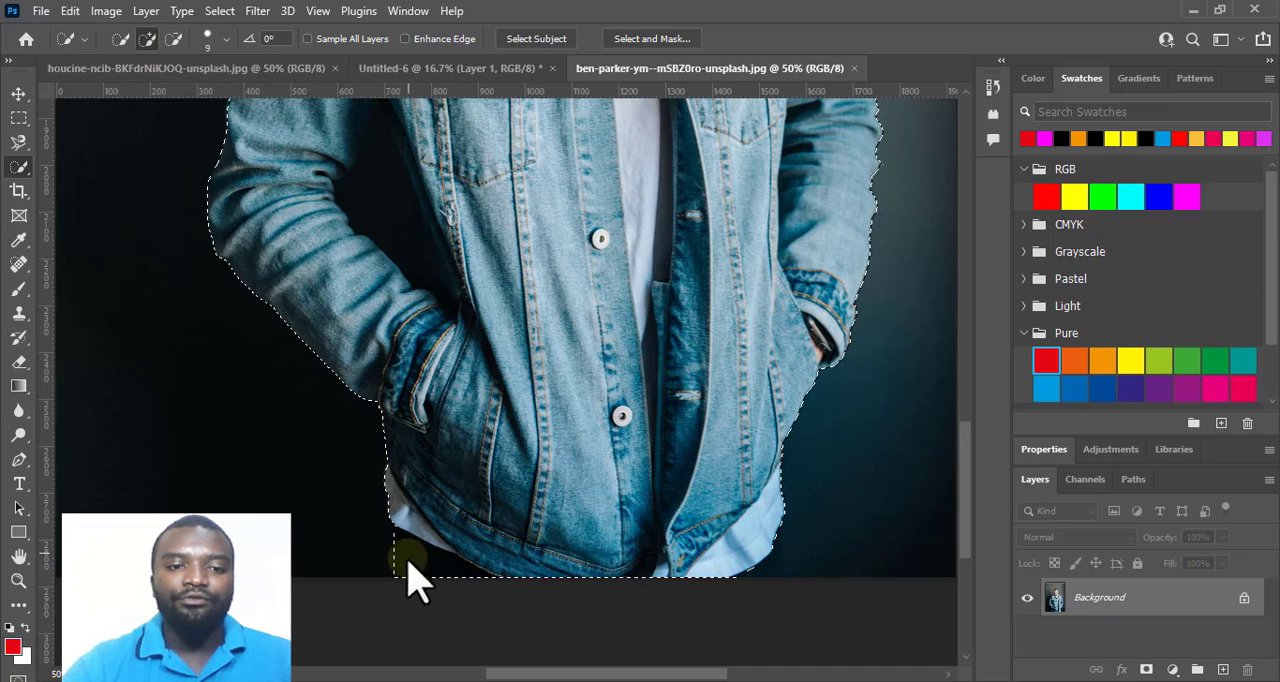
click(392, 528)
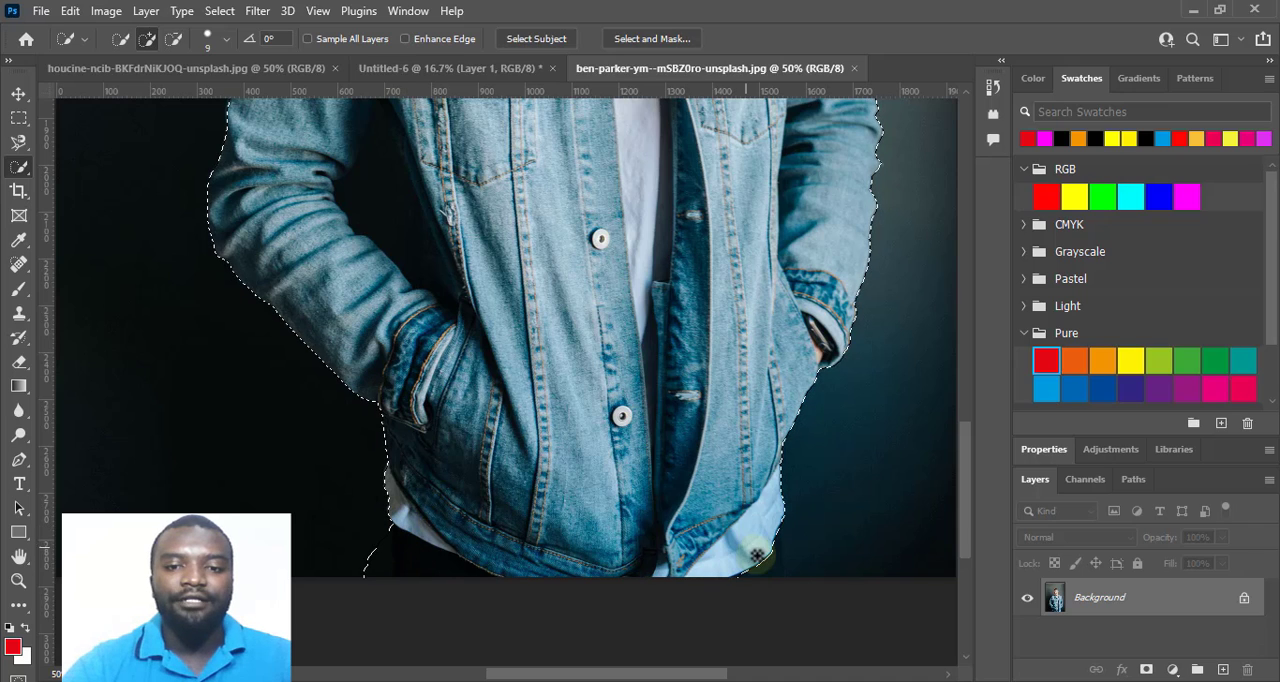
drag(757, 556, 766, 584)
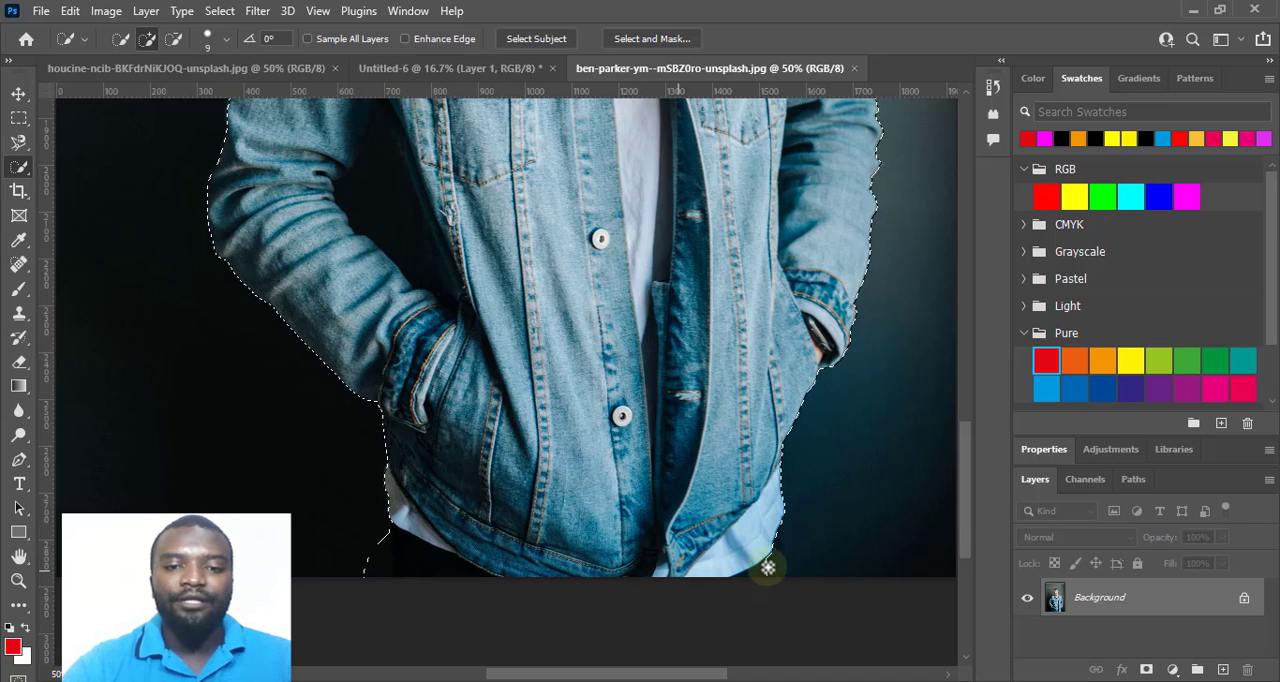
click(776, 556)
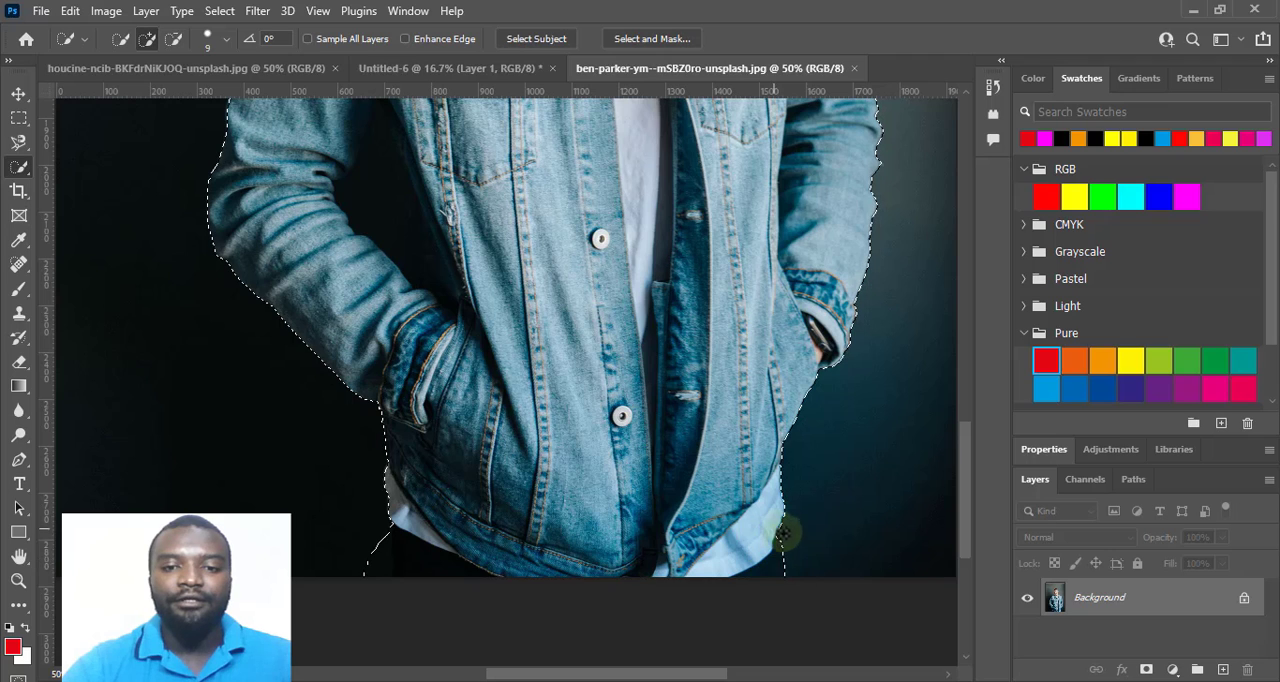
Output the man's selection through Select and Mask to New Document with Layer Mask, keeping Decontaminate Colors at 100%.
scroll(784, 520, up, 7)
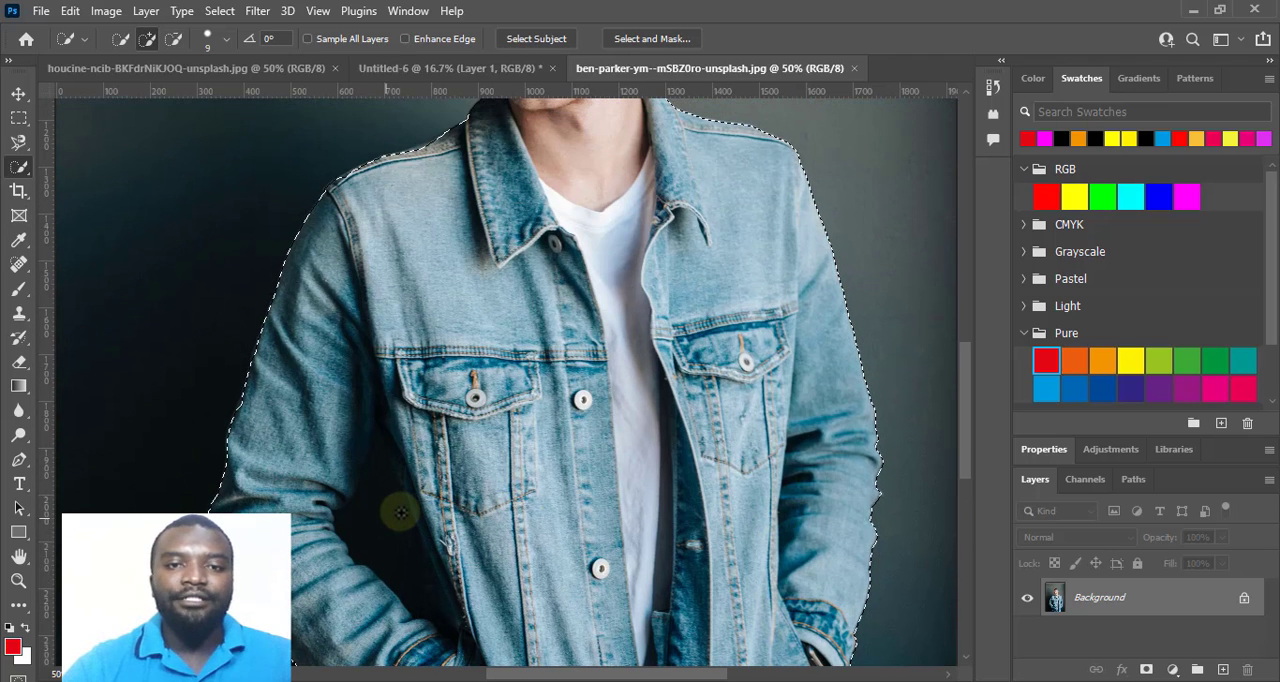
scroll(400, 512, up, 6)
scroll(400, 512, up, 1)
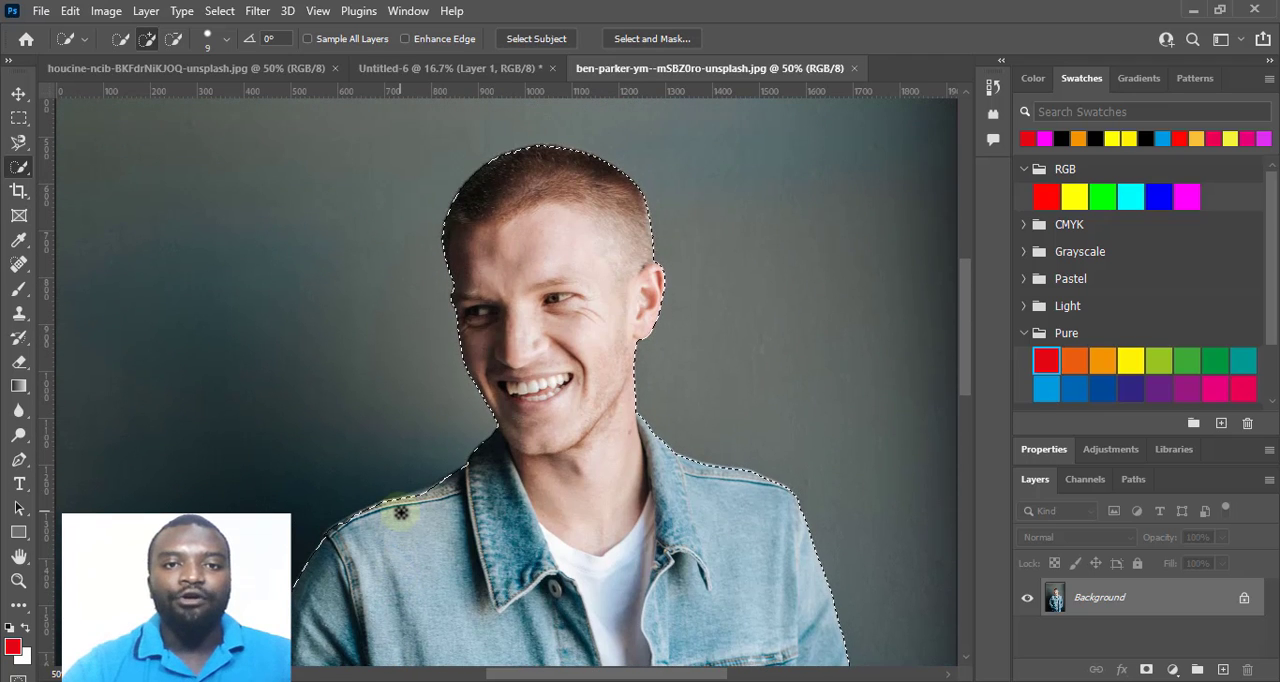
scroll(400, 512, down, 1)
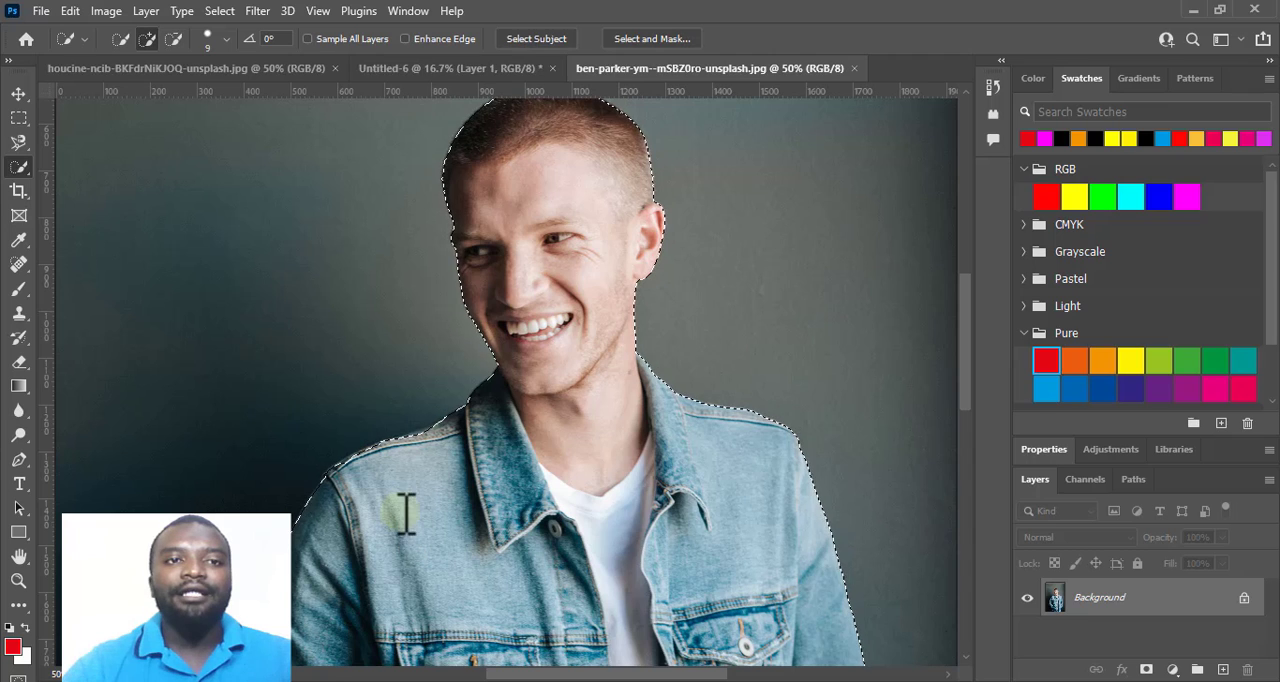
click(228, 11)
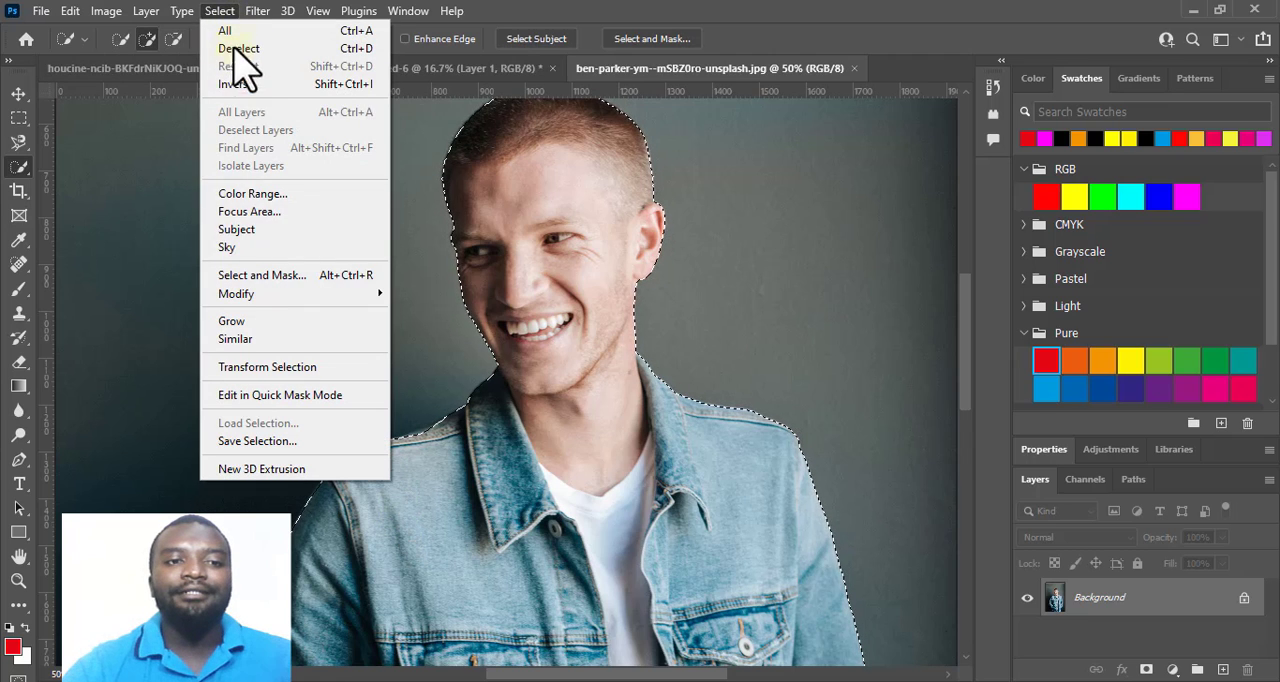
click(248, 276)
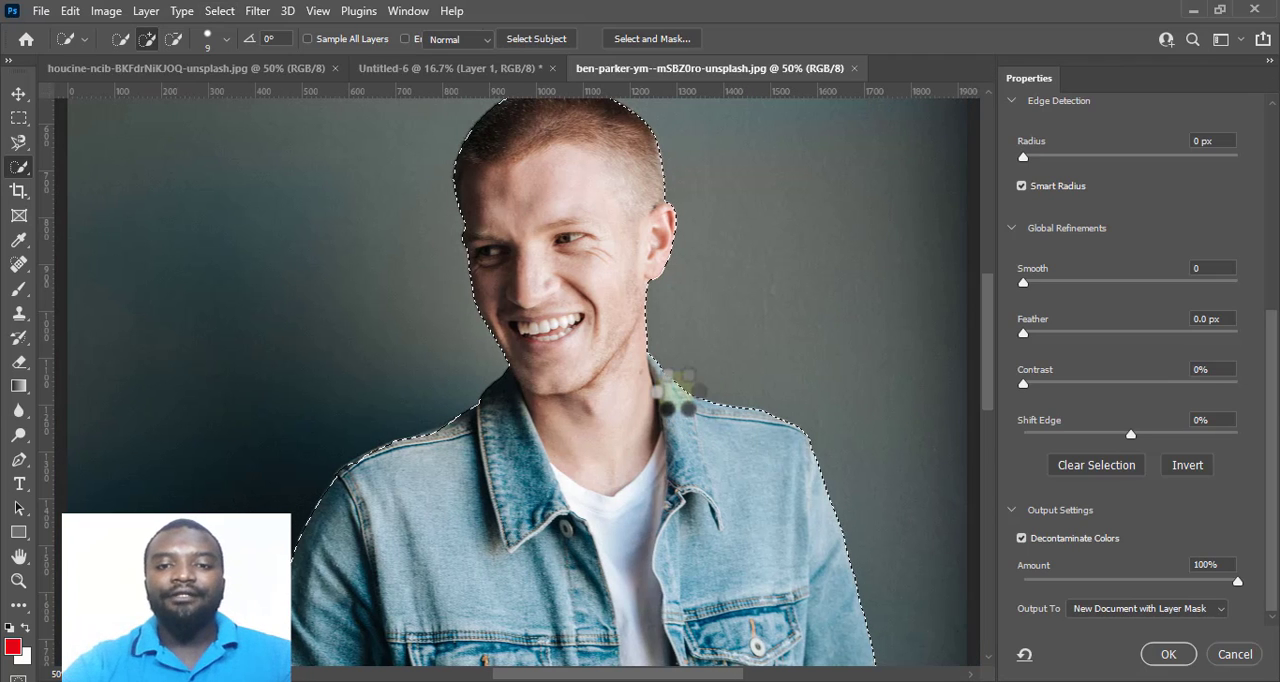
scroll(676, 390, down, 5)
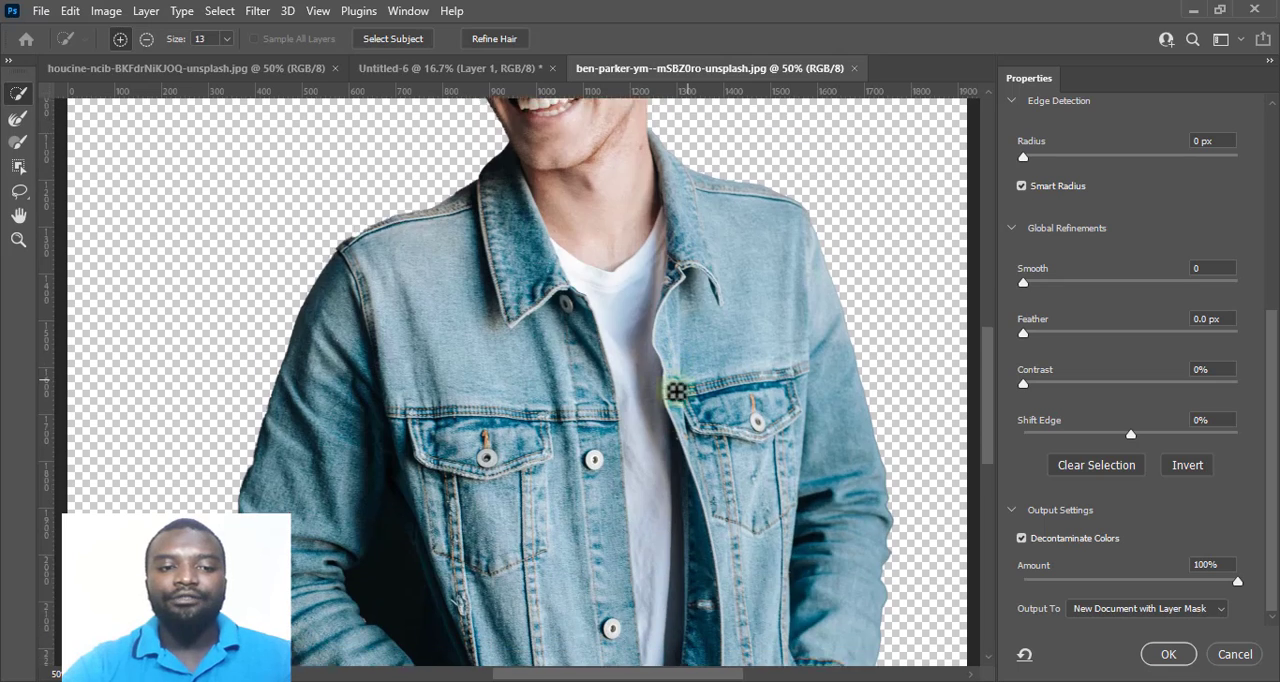
scroll(676, 391, down, 8)
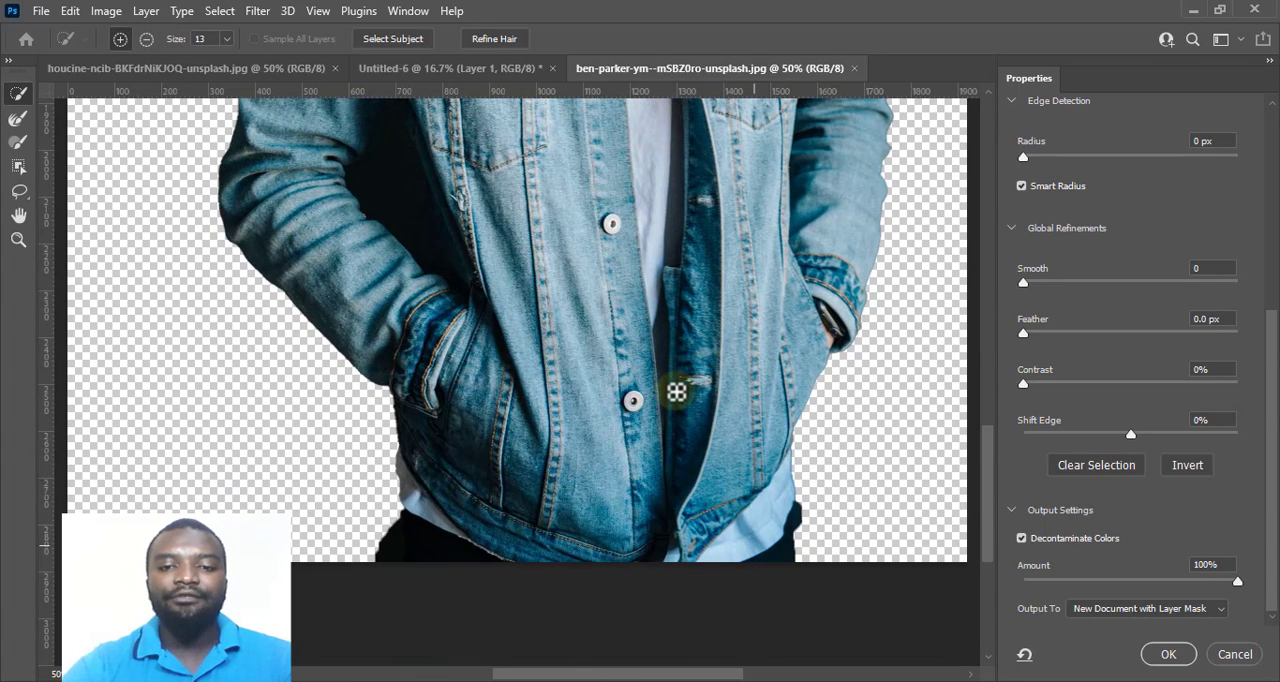
click(1168, 654)
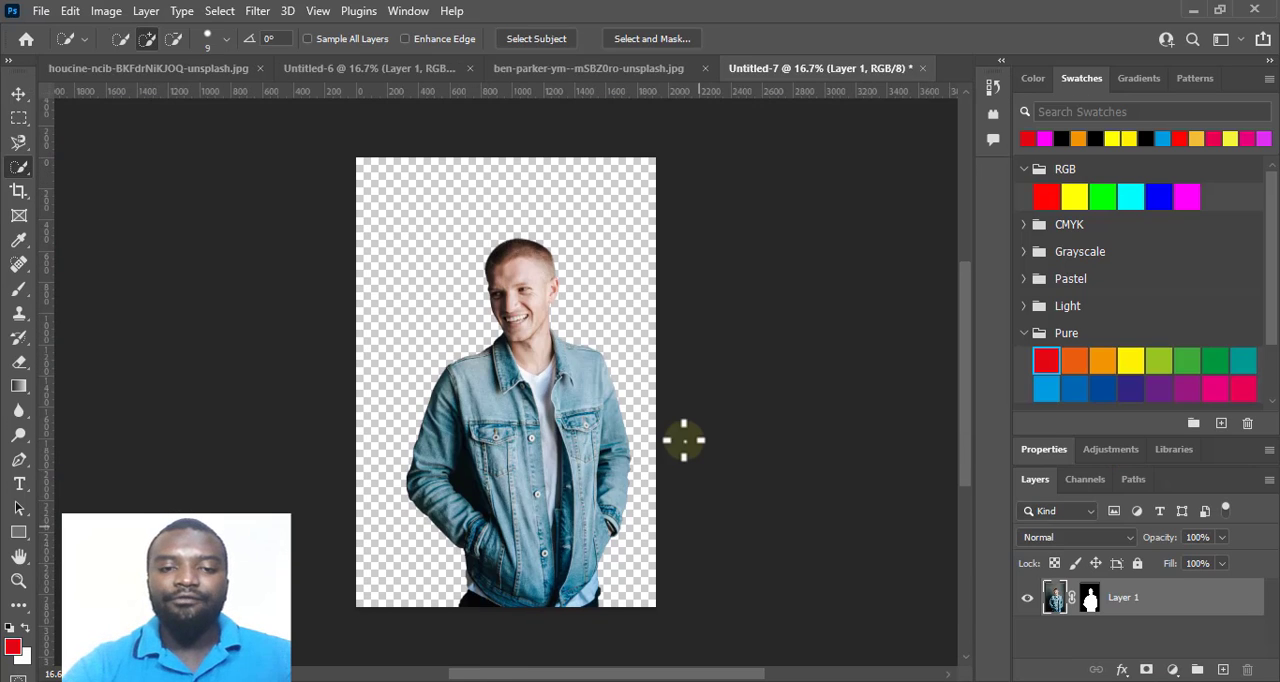
Trace the inner sleeve edge of the leftover dark background gap between the man's bent arm and jacket with Magnetic Lasso.
key(ctrl+plus)
key(ctrl+plus)
key(ctrl+plus)
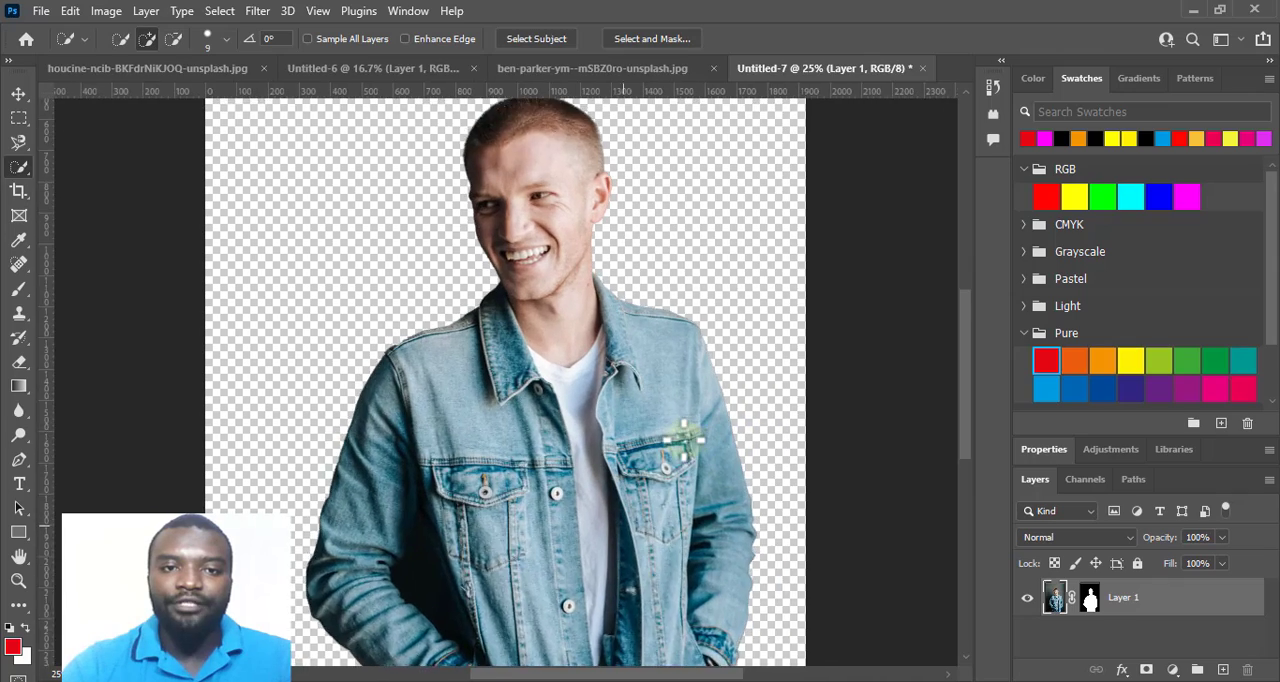
scroll(684, 440, down, 8)
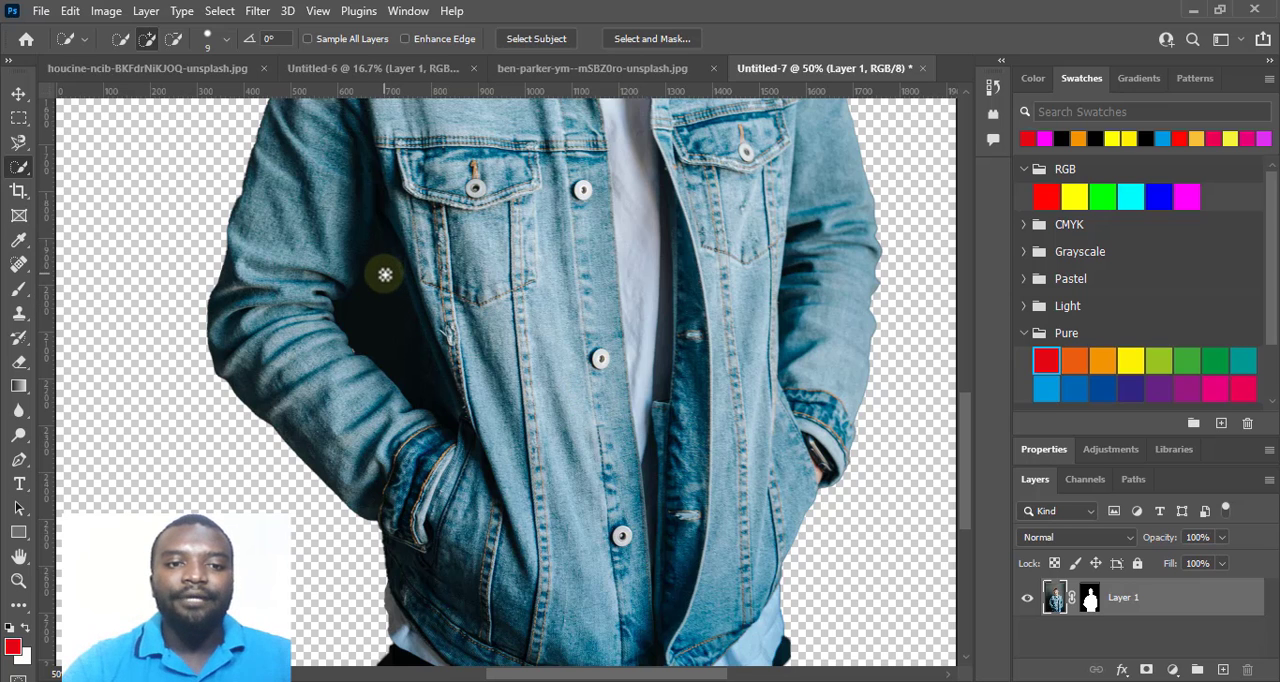
key(ctrl+plus)
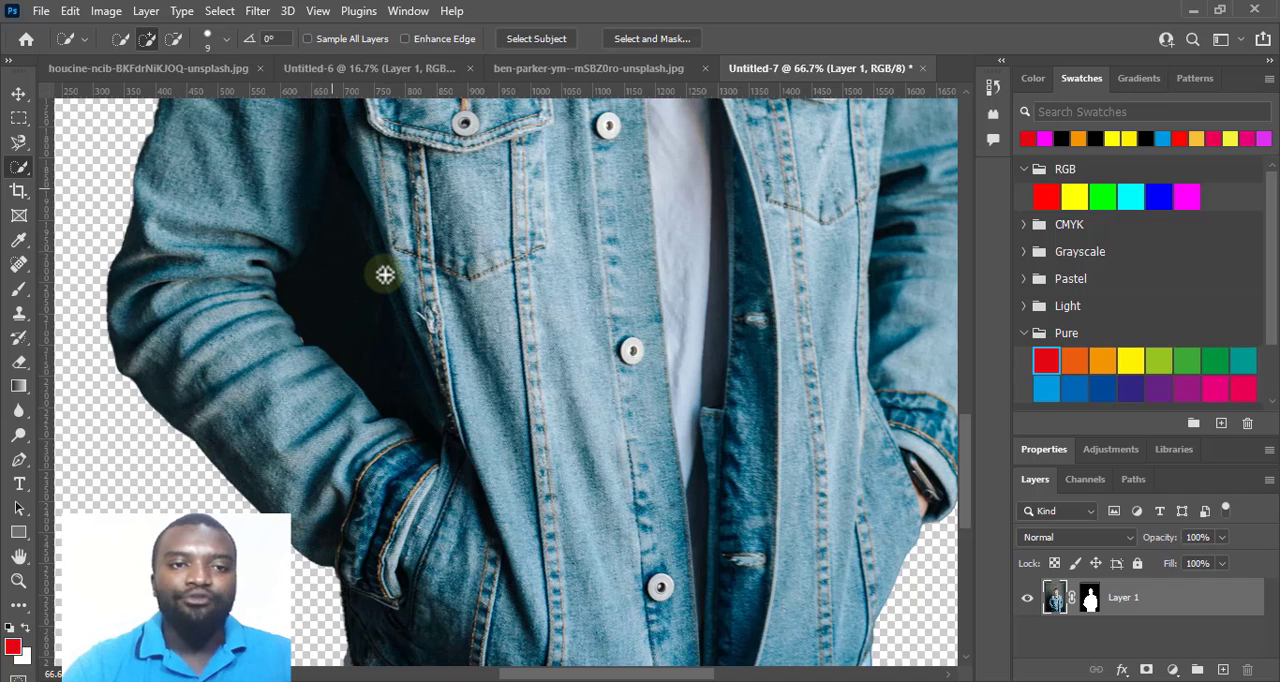
scroll(558, 423, down, 1)
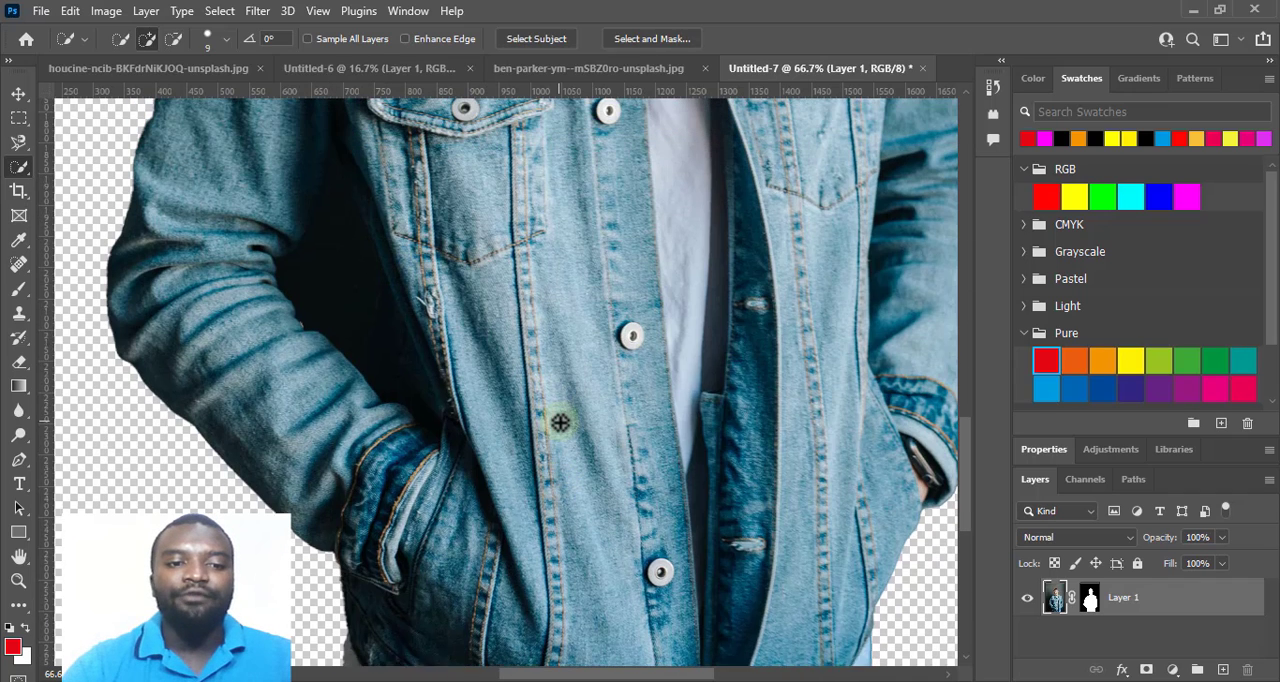
scroll(560, 423, up, 5)
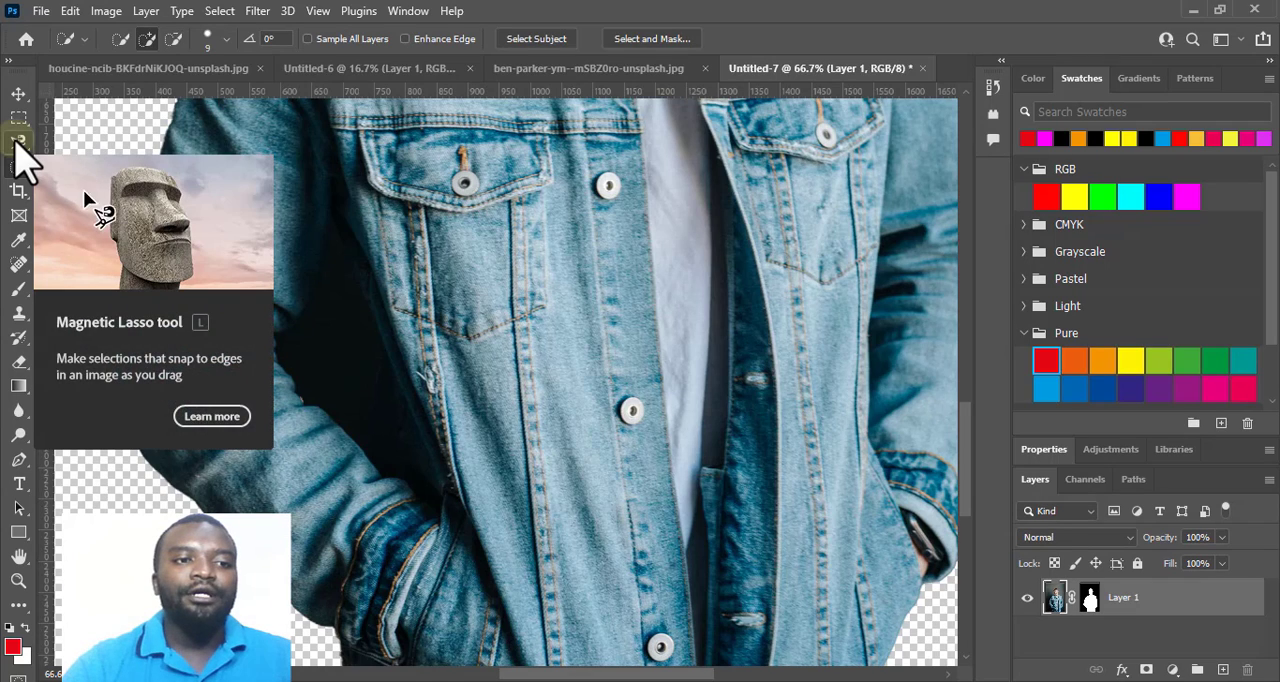
click(16, 141)
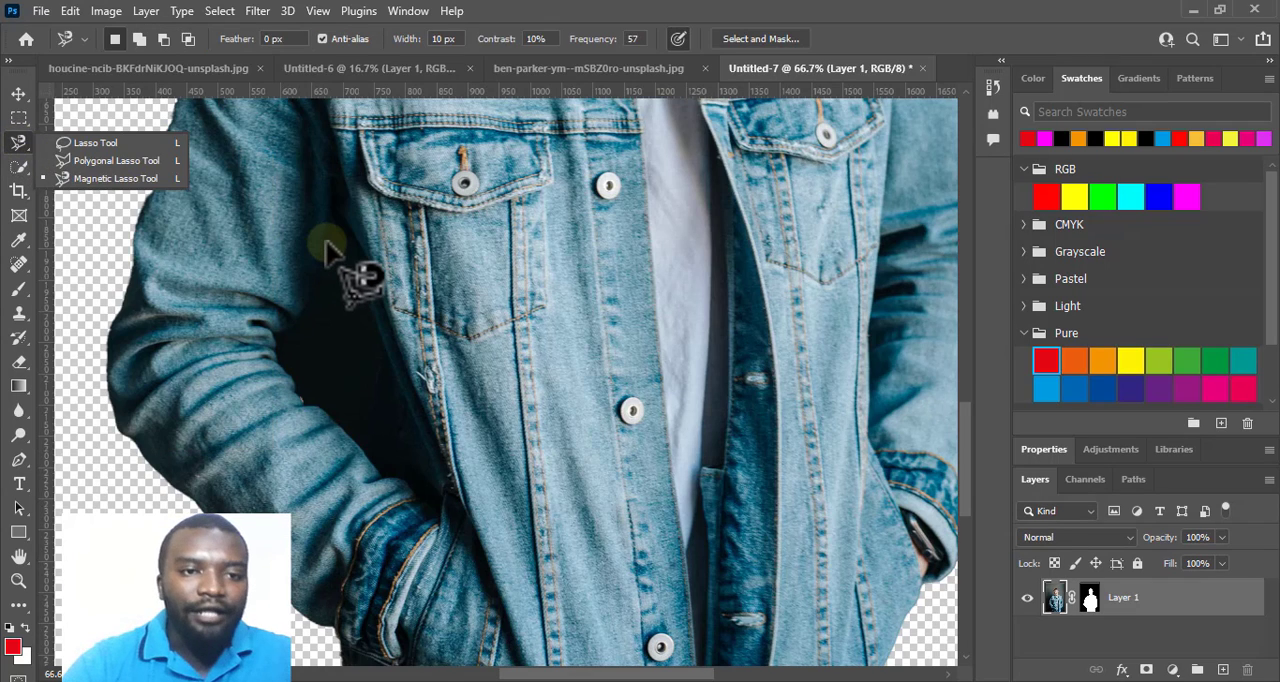
click(325, 245)
click(325, 243)
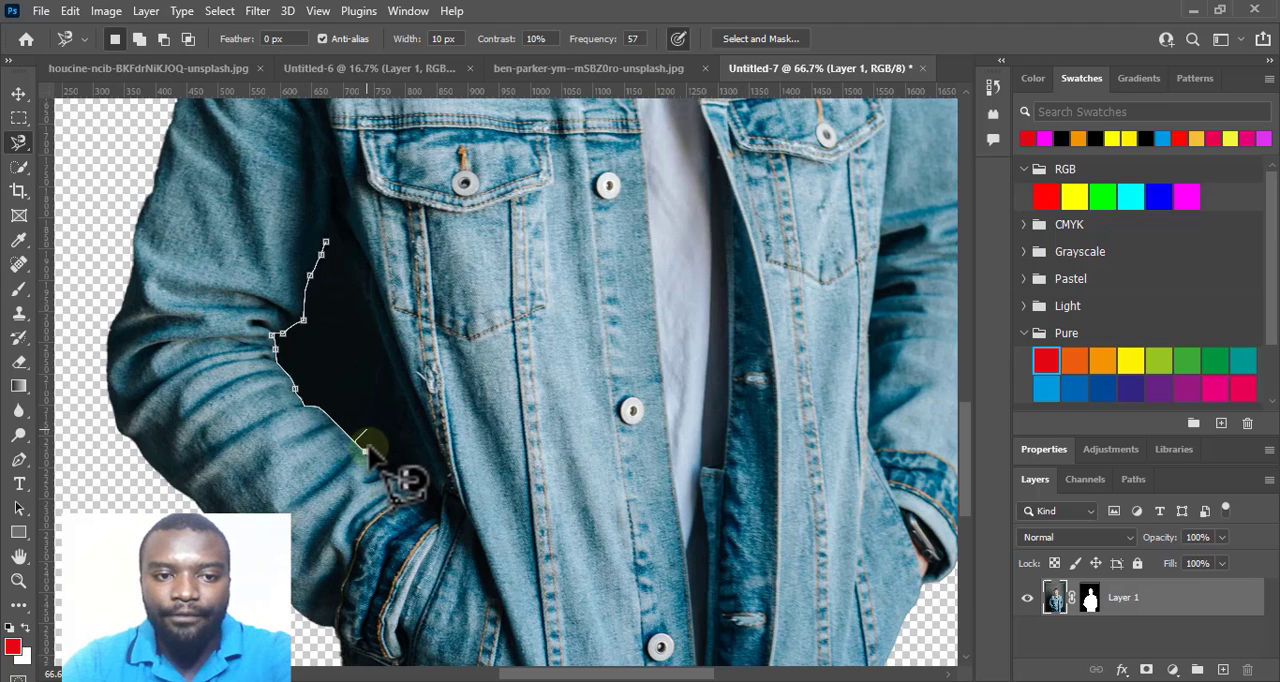
click(368, 446)
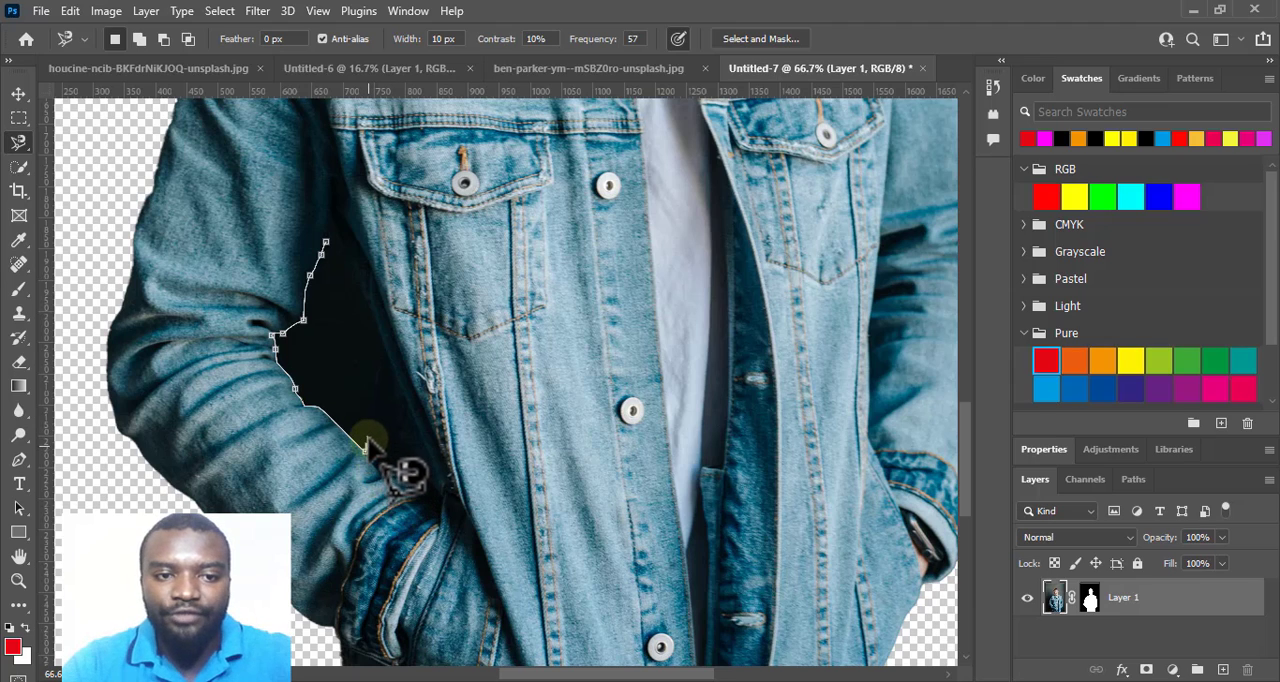
Complete the gap outline up along the jacket's side to its starting point and delete the enclosed dark background.
click(367, 435)
click(372, 401)
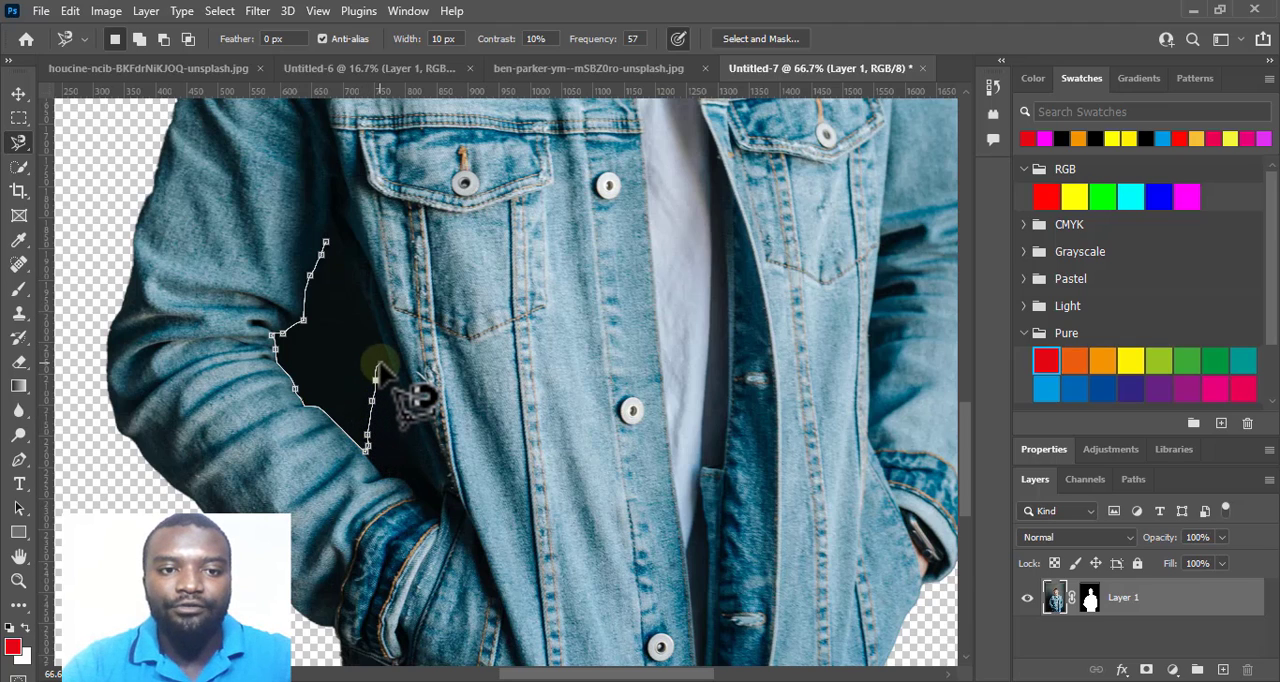
click(380, 363)
click(380, 352)
click(381, 345)
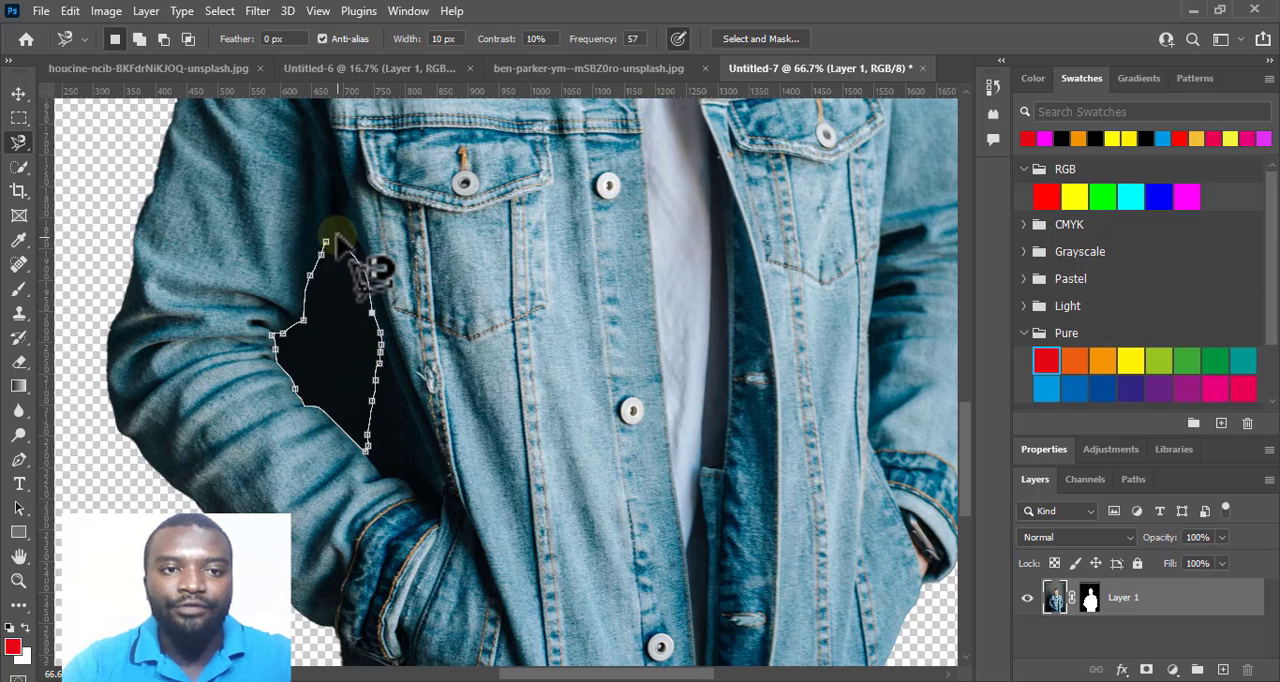
key(BackSpace)
key(BackSpace)
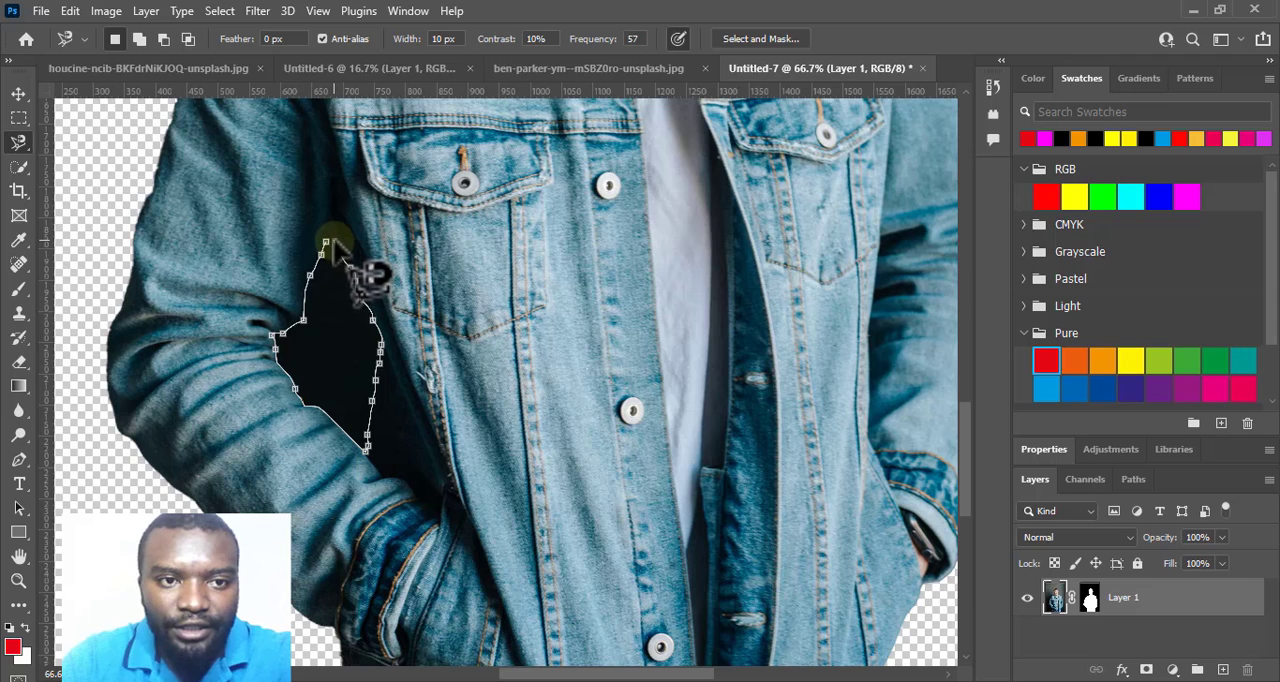
click(330, 243)
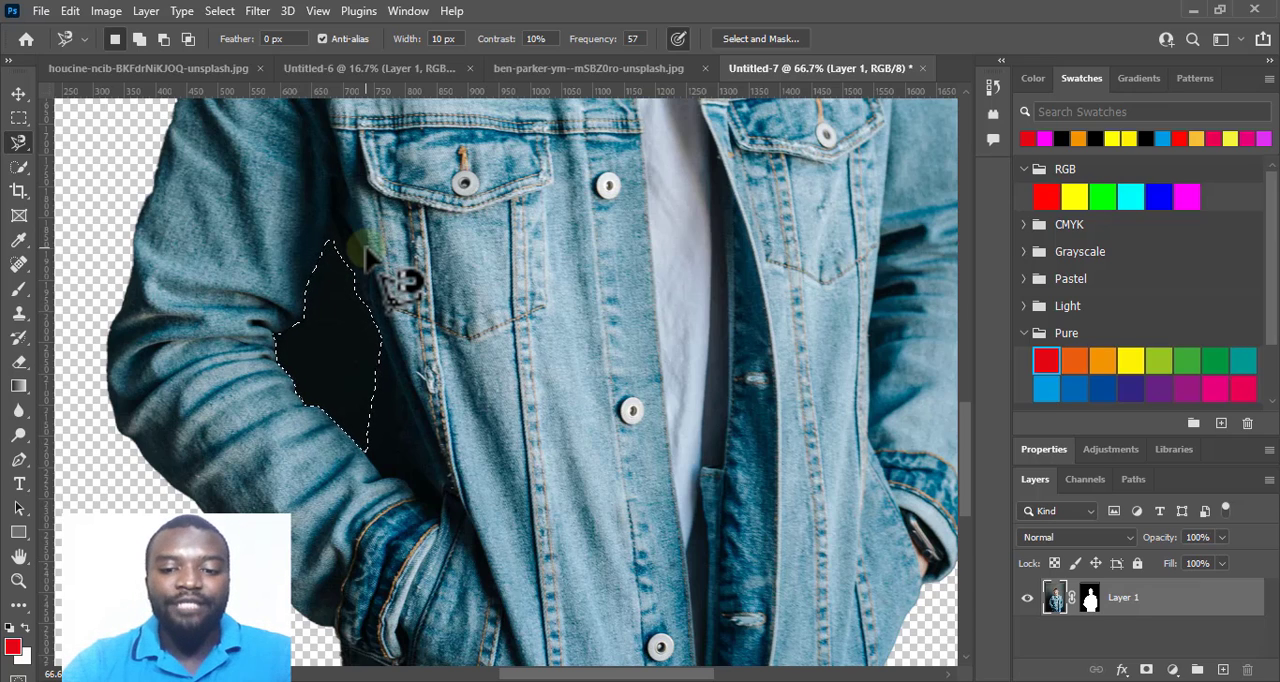
key(Delete)
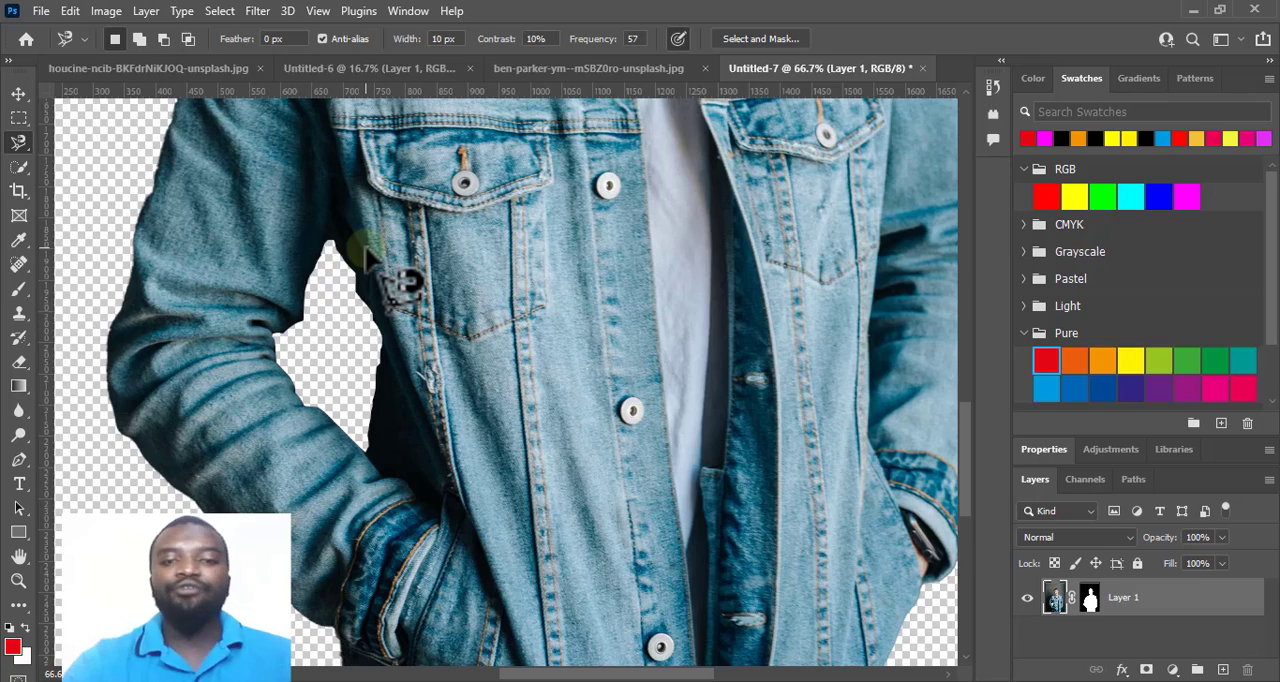
Erase the outermost part of the dark patch sticking out beside the man's trousers, below the pocketed sleeve, with the 13 px Background Eraser.
key(ctrl+minus)
key(ctrl+minus)
key(ctrl+minus)
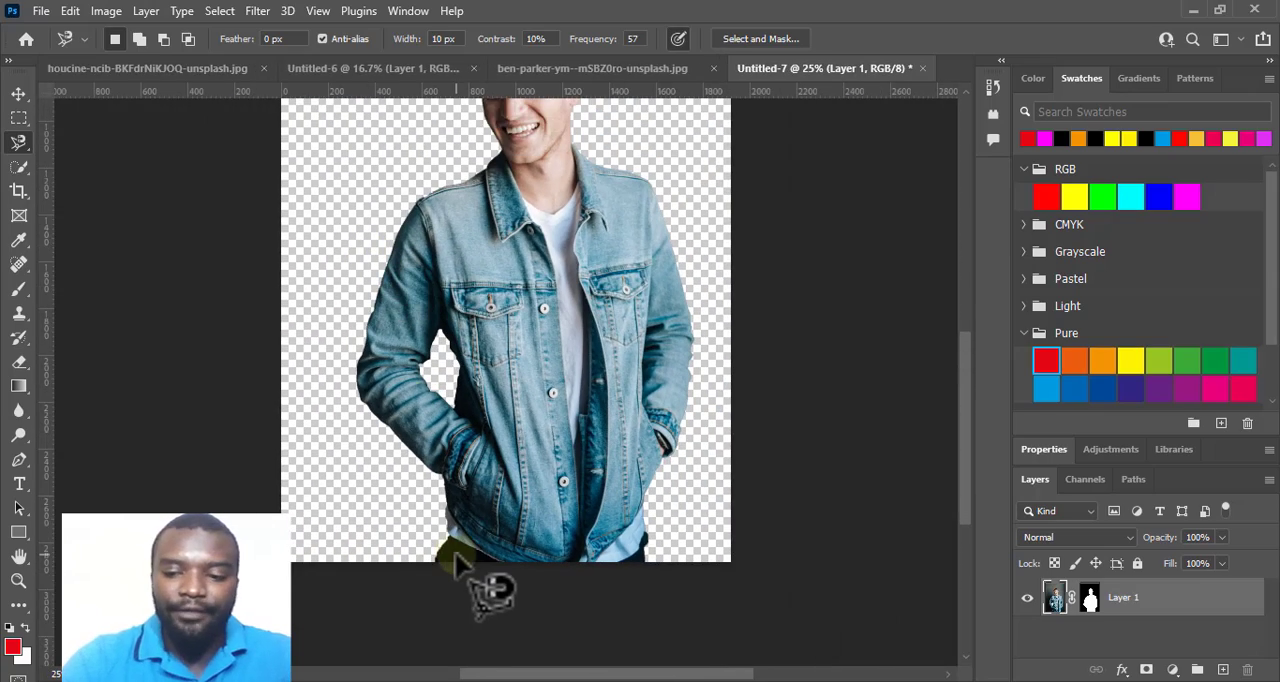
key(ctrl+plus)
key(ctrl+plus)
scroll(454, 550, down, 5)
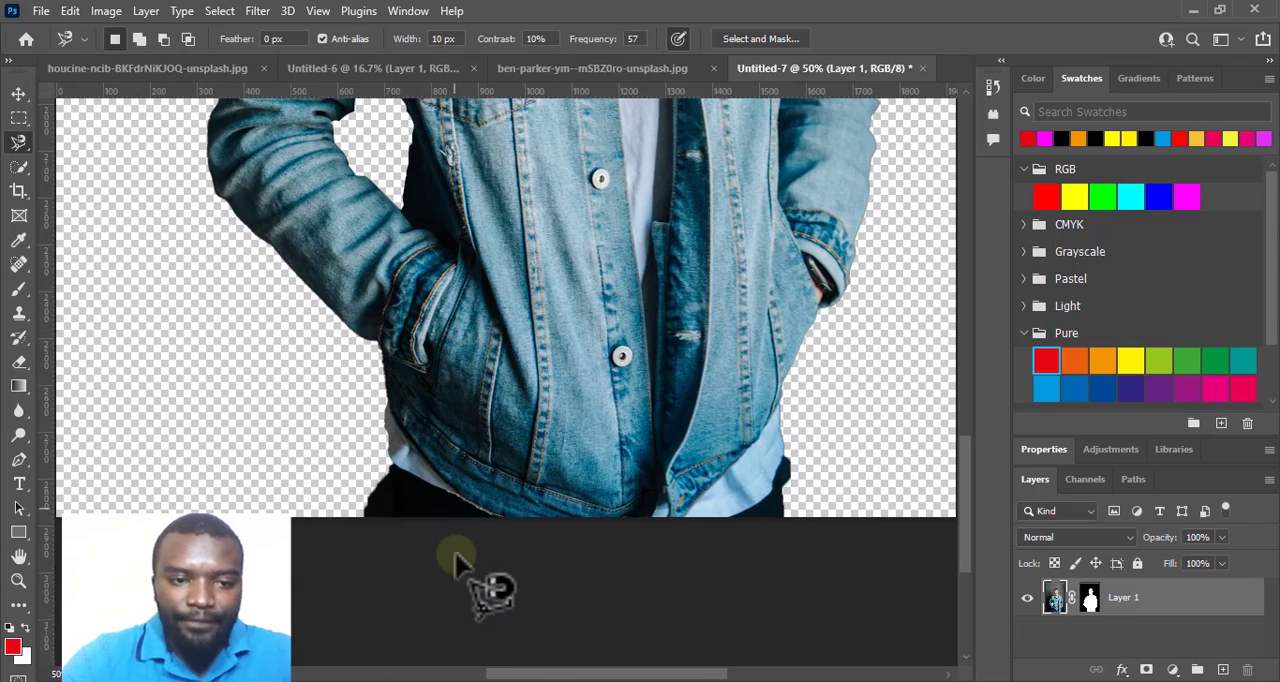
key(ctrl+plus)
scroll(454, 550, down, 3)
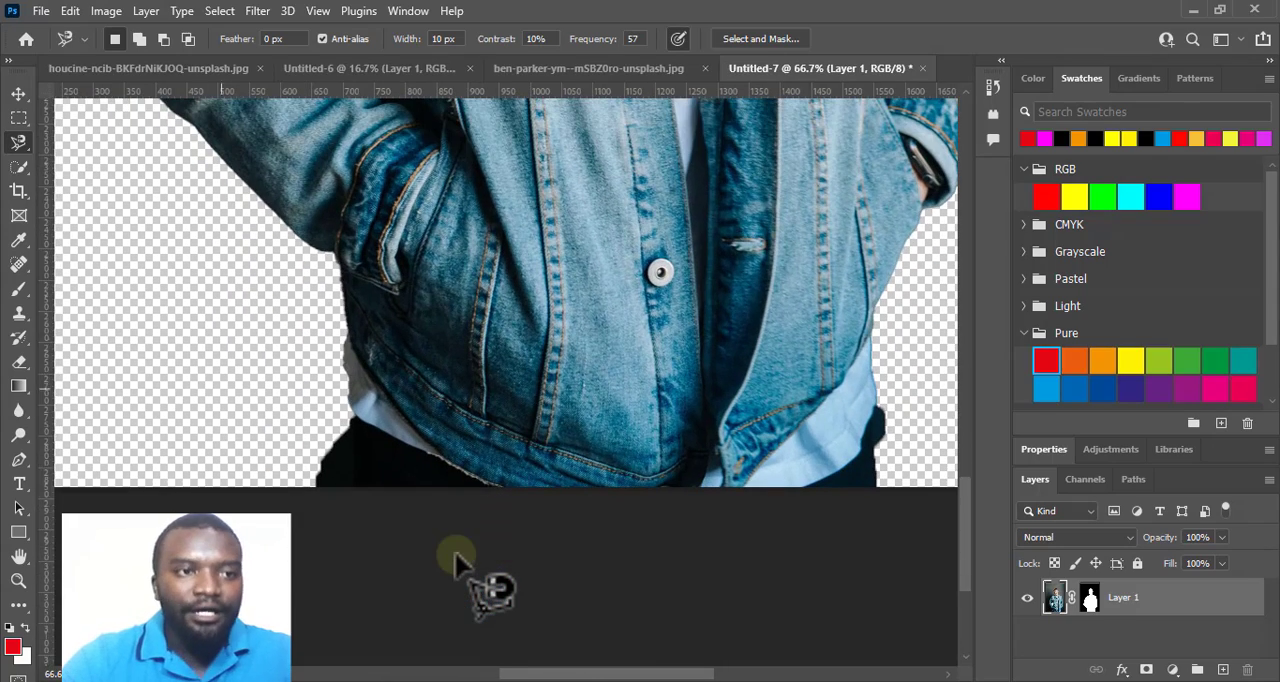
click(20, 362)
key(shift+e)
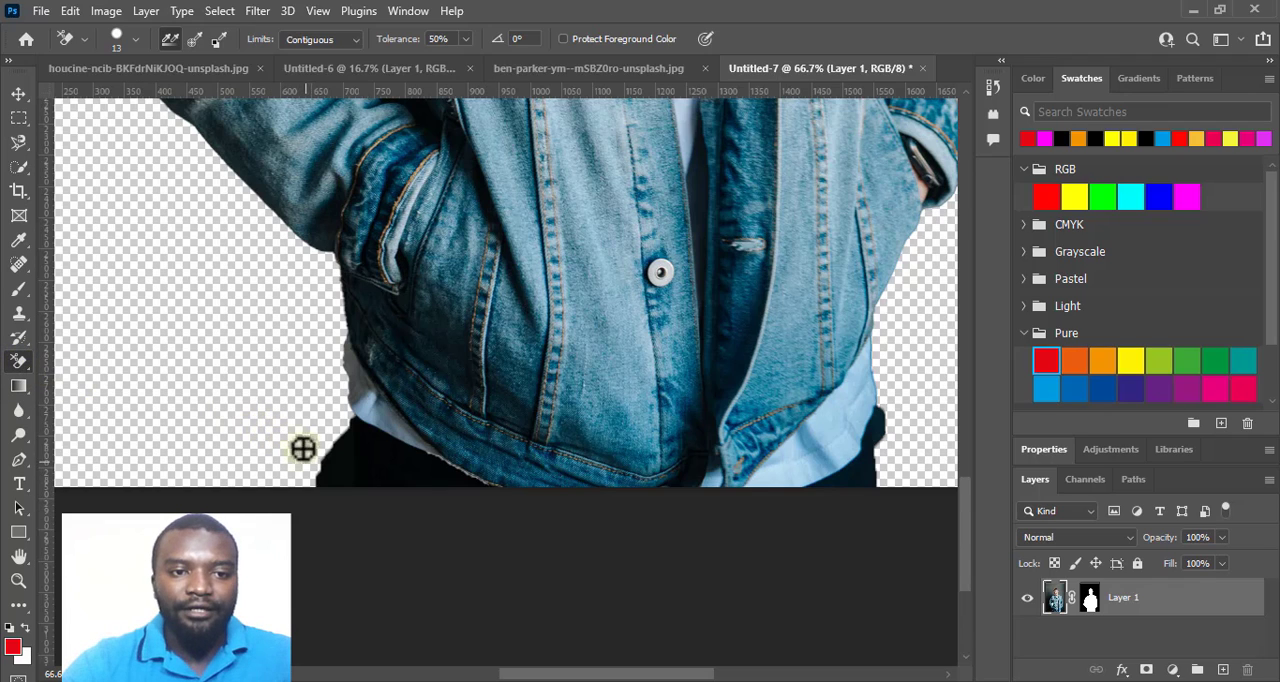
mouse_move(303, 449)
mouse_down()
mouse_move(335, 497)
mouse_move(305, 433)
mouse_up()
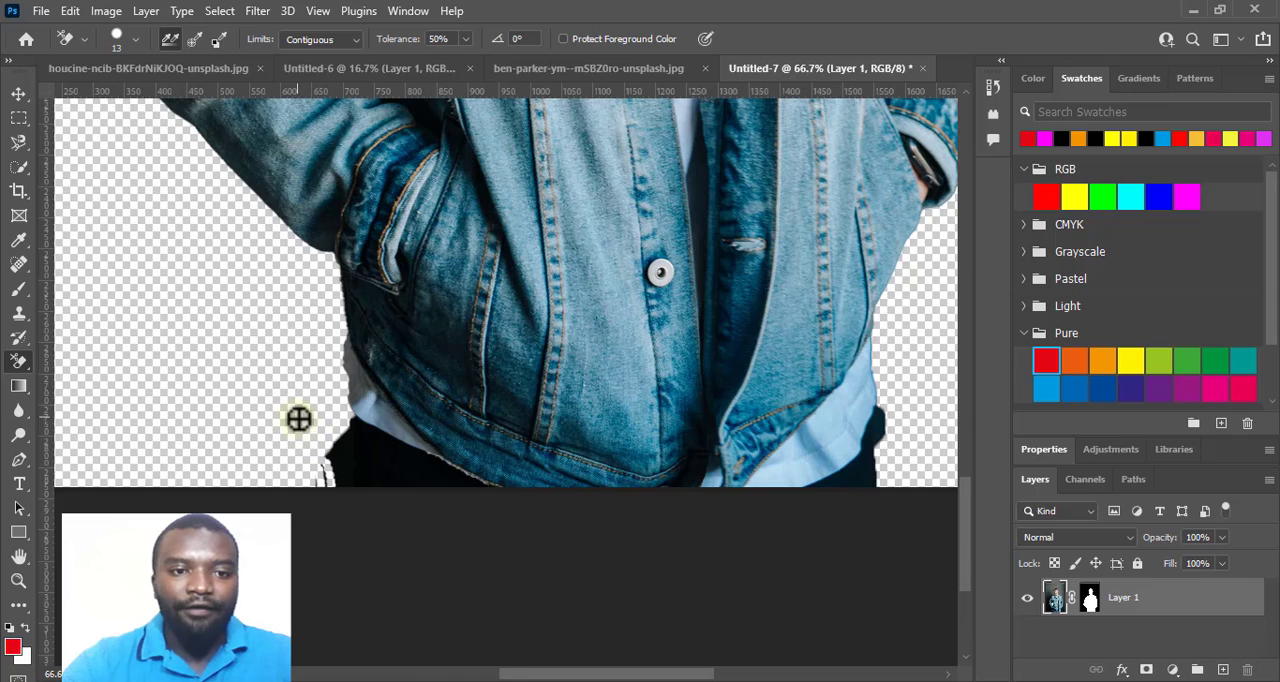
Enlarge the Background Eraser to 36 px and erase the remaining dark patch outside the man's trouser edge.
right_click(292, 412)
click(223, 364)
right_click(223, 364)
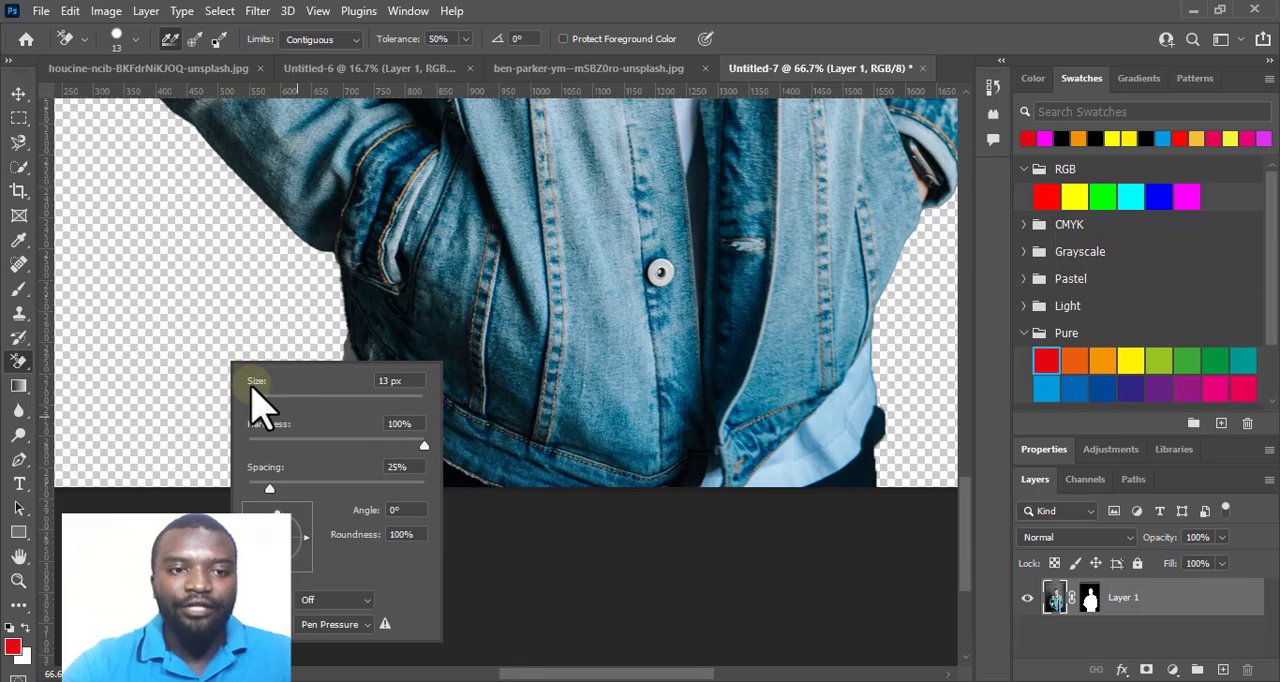
mouse_move(263, 400)
mouse_down()
mouse_move(286, 408)
mouse_move(268, 400)
mouse_move(321, 447)
mouse_move(326, 469)
mouse_move(337, 434)
mouse_move(342, 444)
mouse_up()
click(180, 361)
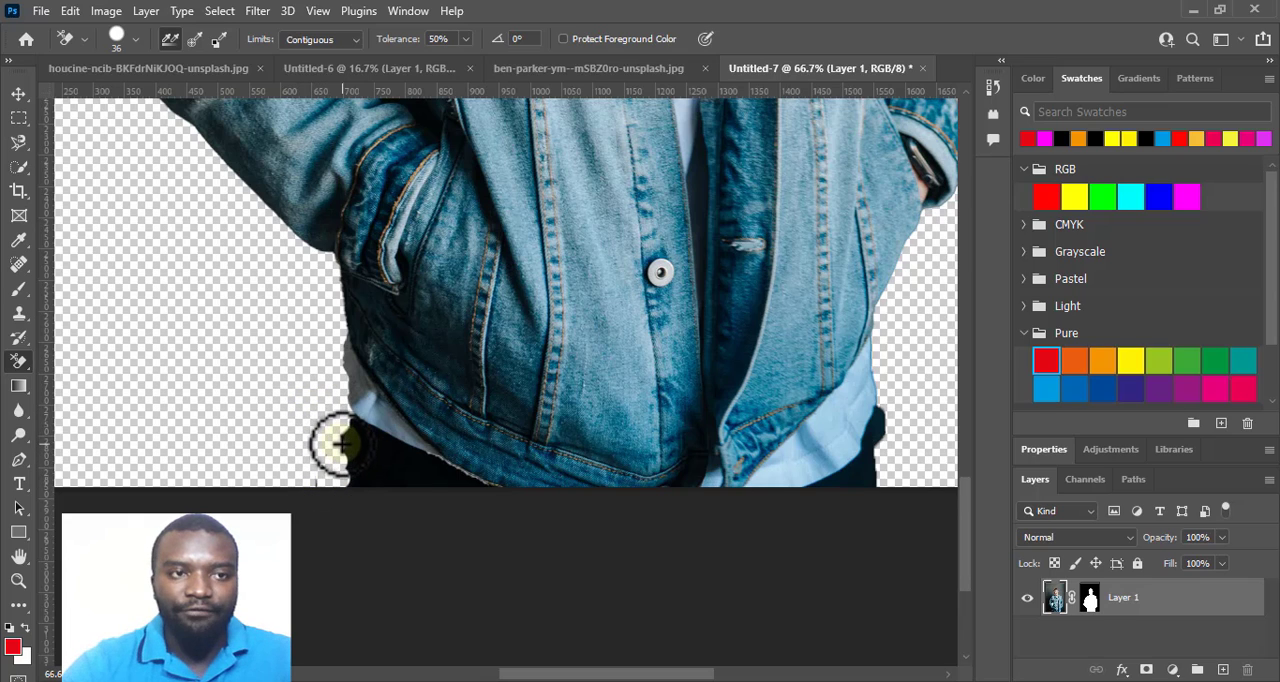
click(116, 38)
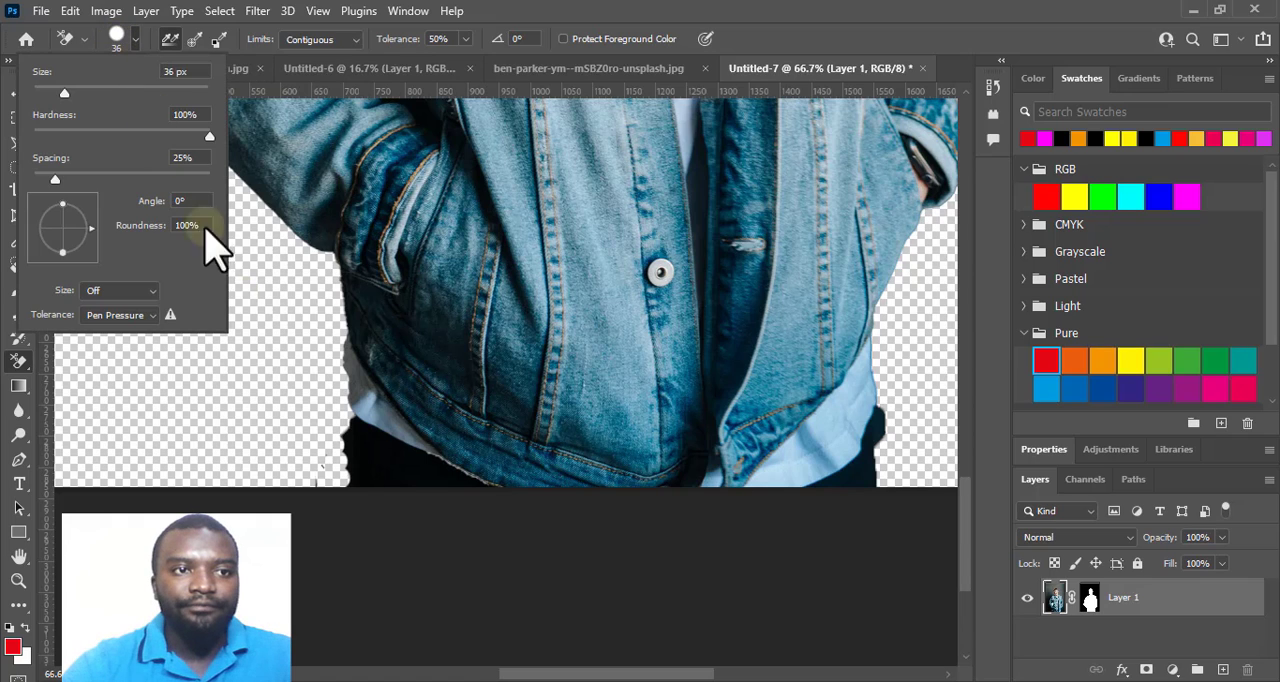
click(326, 440)
mouse_move(335, 434)
mouse_down()
mouse_move(337, 478)
mouse_move(323, 470)
mouse_move(315, 498)
mouse_up()
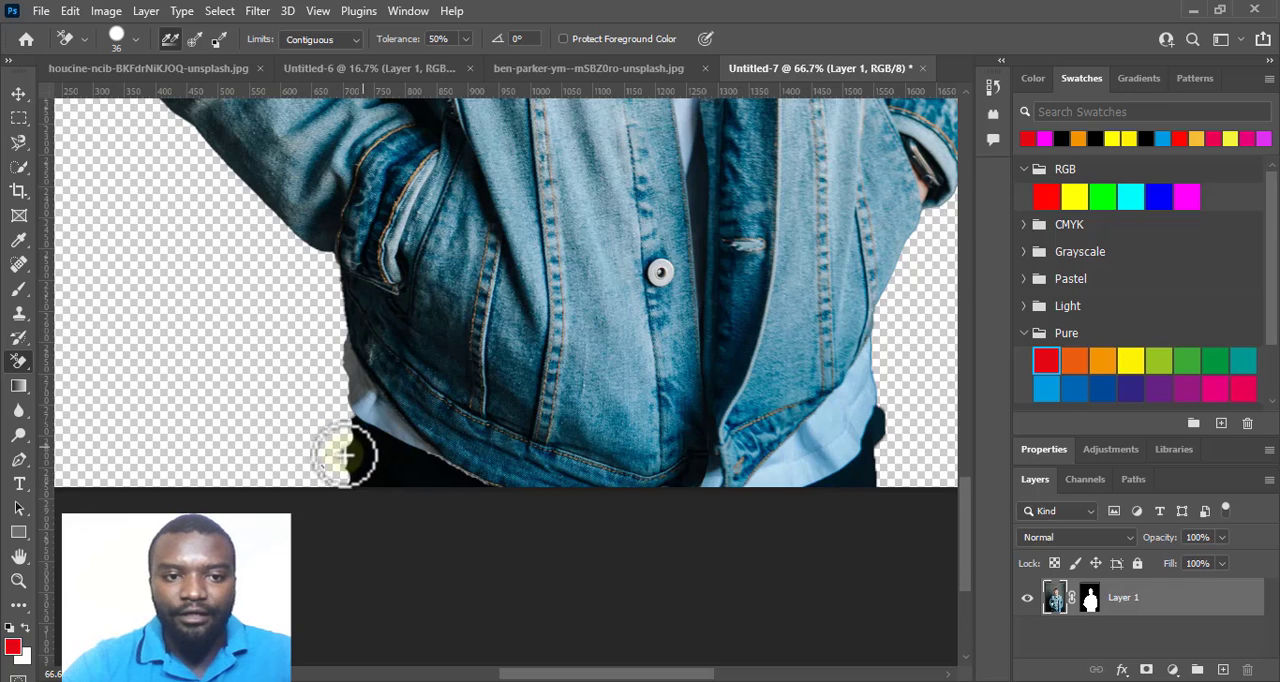
drag(343, 452, 346, 451)
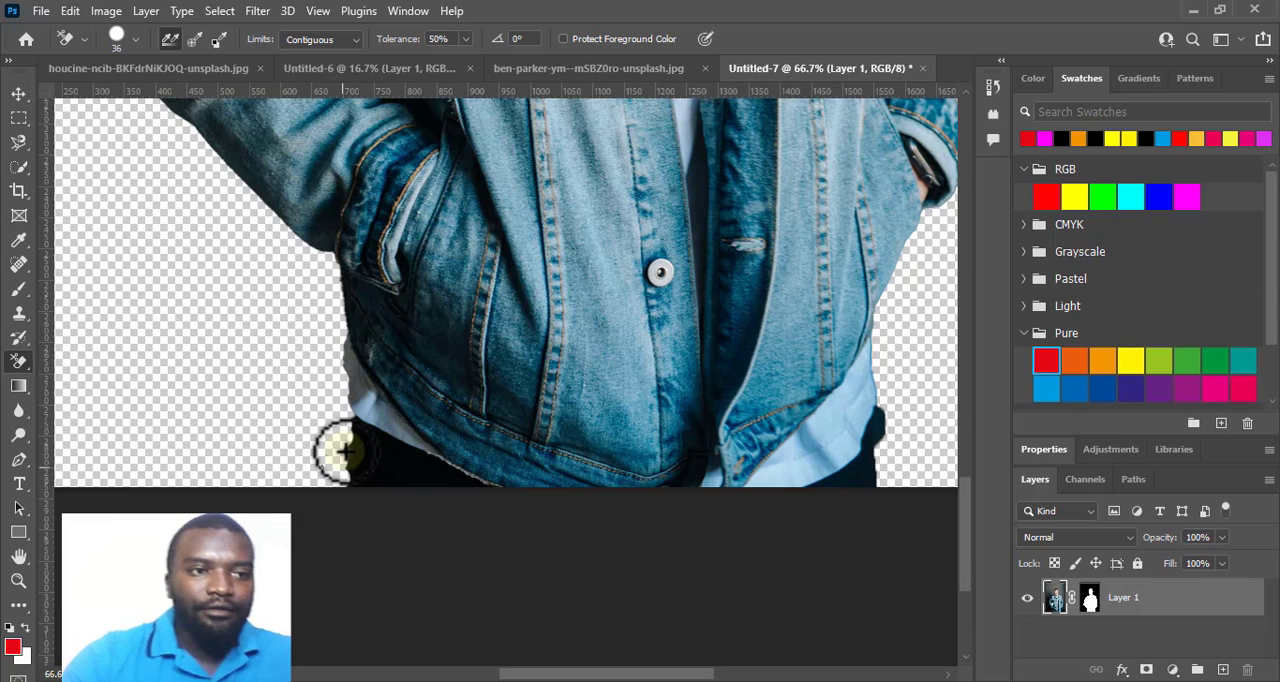
Smooth the jagged trouser edge and remove the stray specks beside it with the regular Eraser at 36 px.
right_click(24, 366)
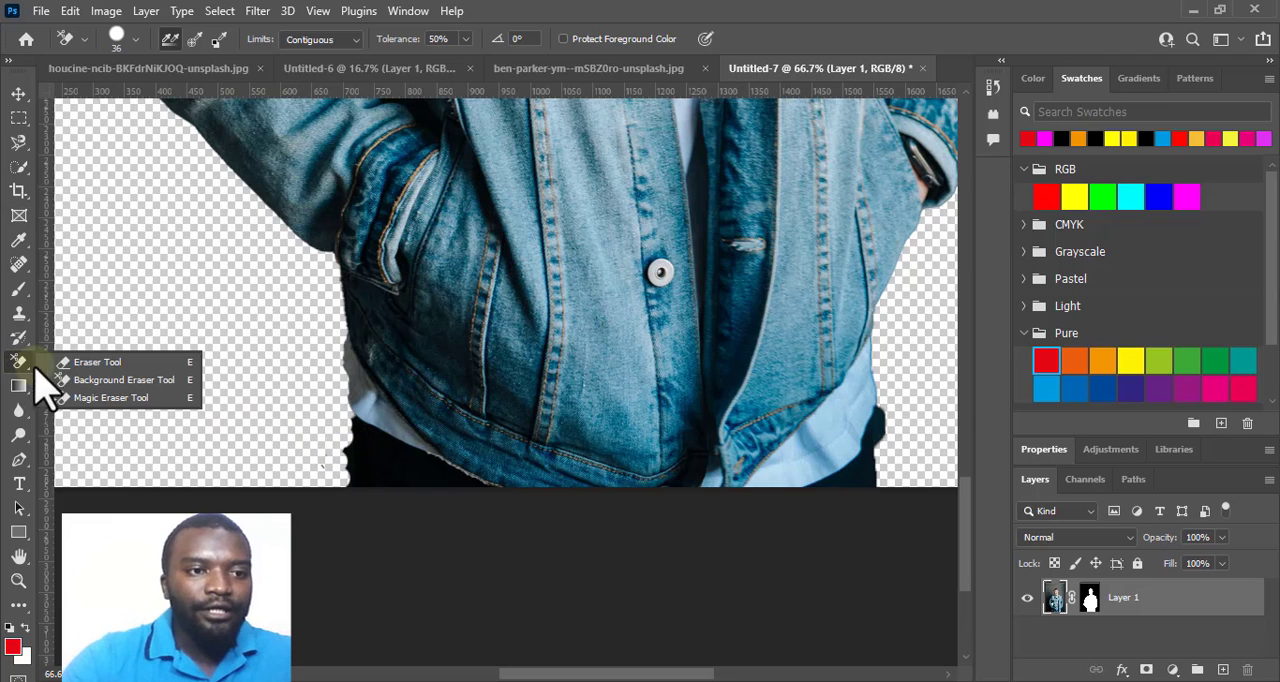
click(90, 362)
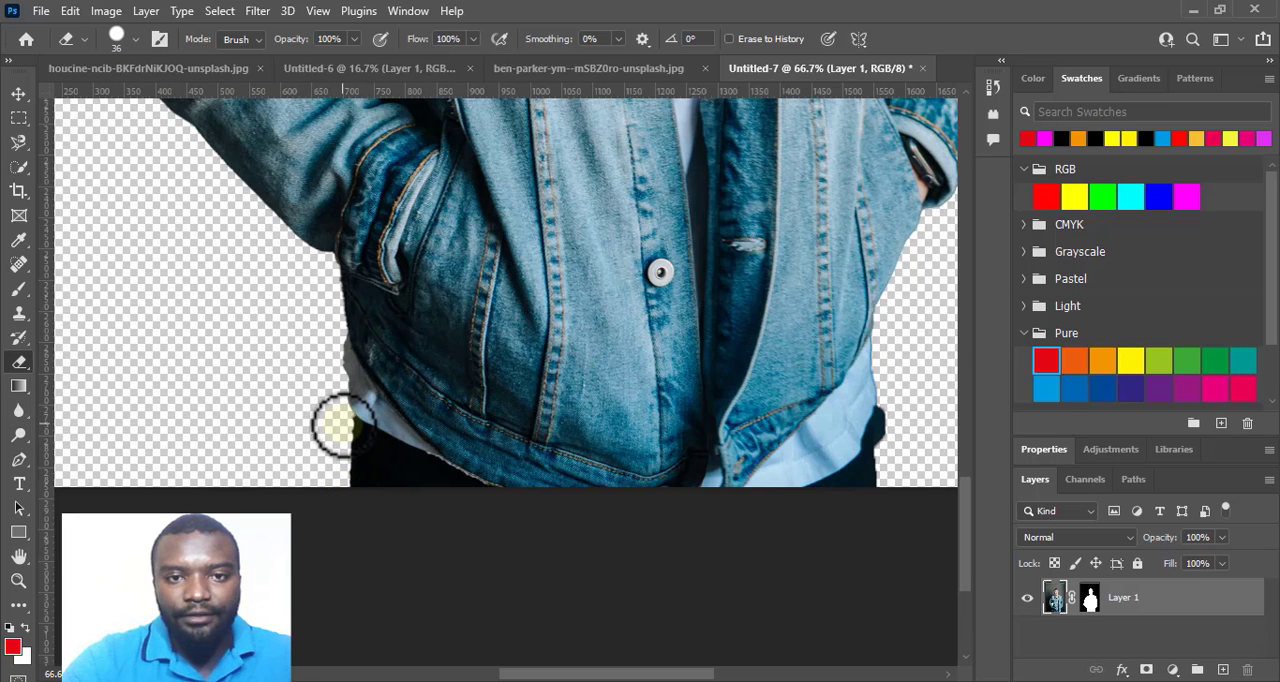
key(ctrl+minus)
key(ctrl+minus)
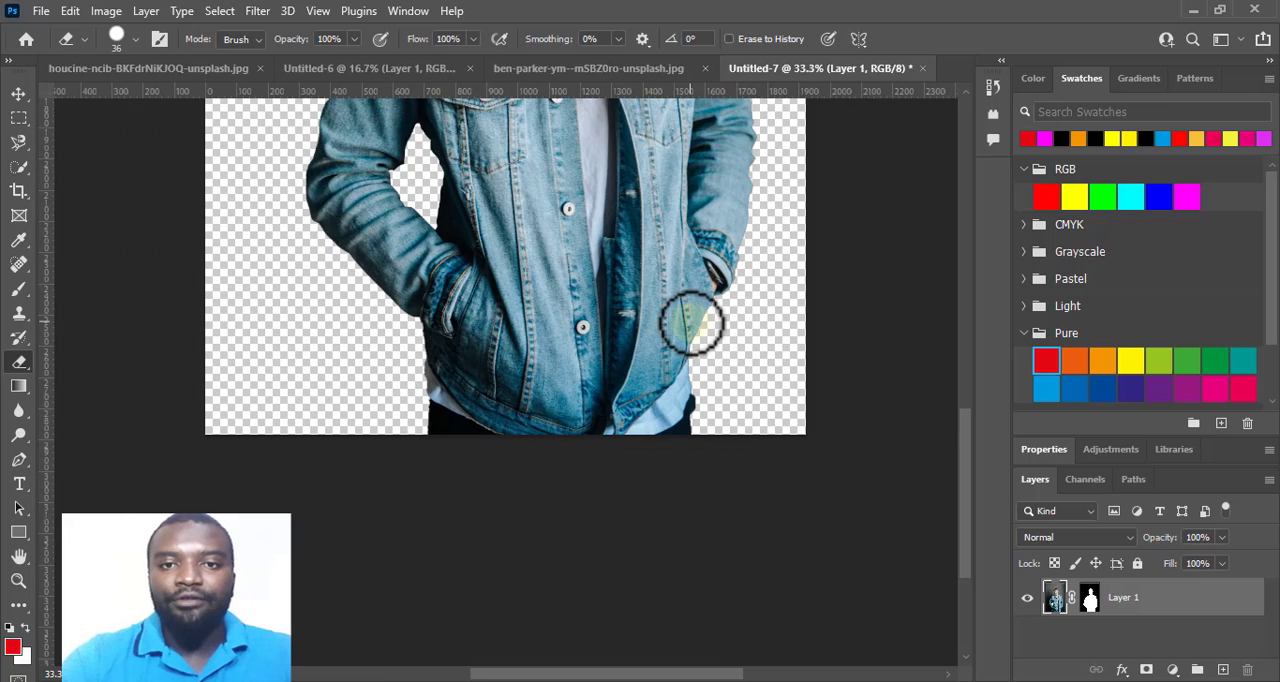
key(ctrl+minus)
scroll(691, 323, up, 5)
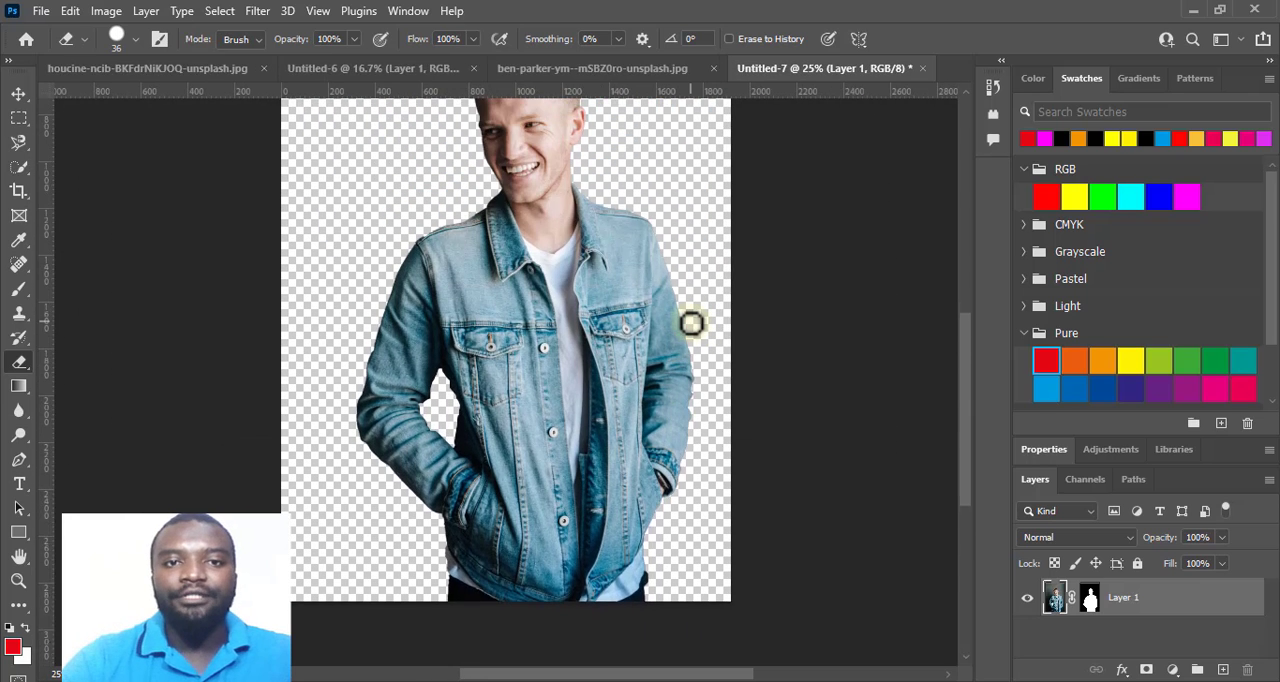
scroll(691, 323, up, 3)
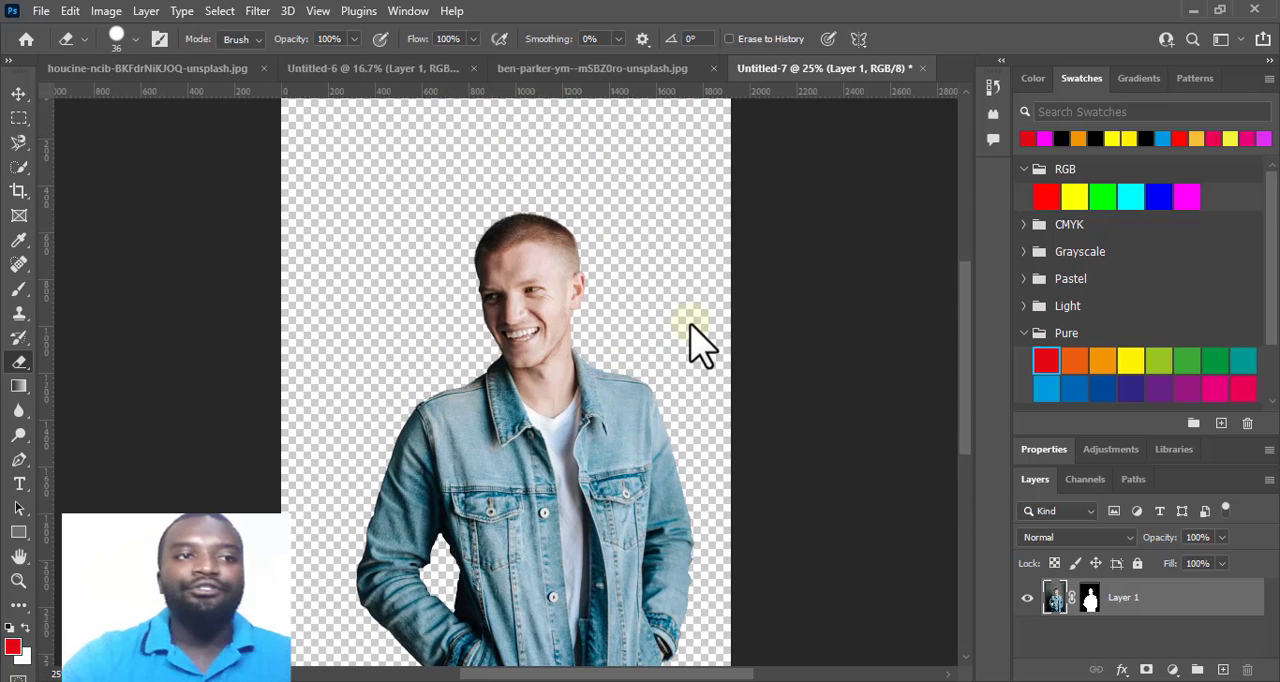
Open the photo of the braided woman in the yellow-and-black shirt from PICTURE RESOURCES and examine her selection outline.
click(44, 12)
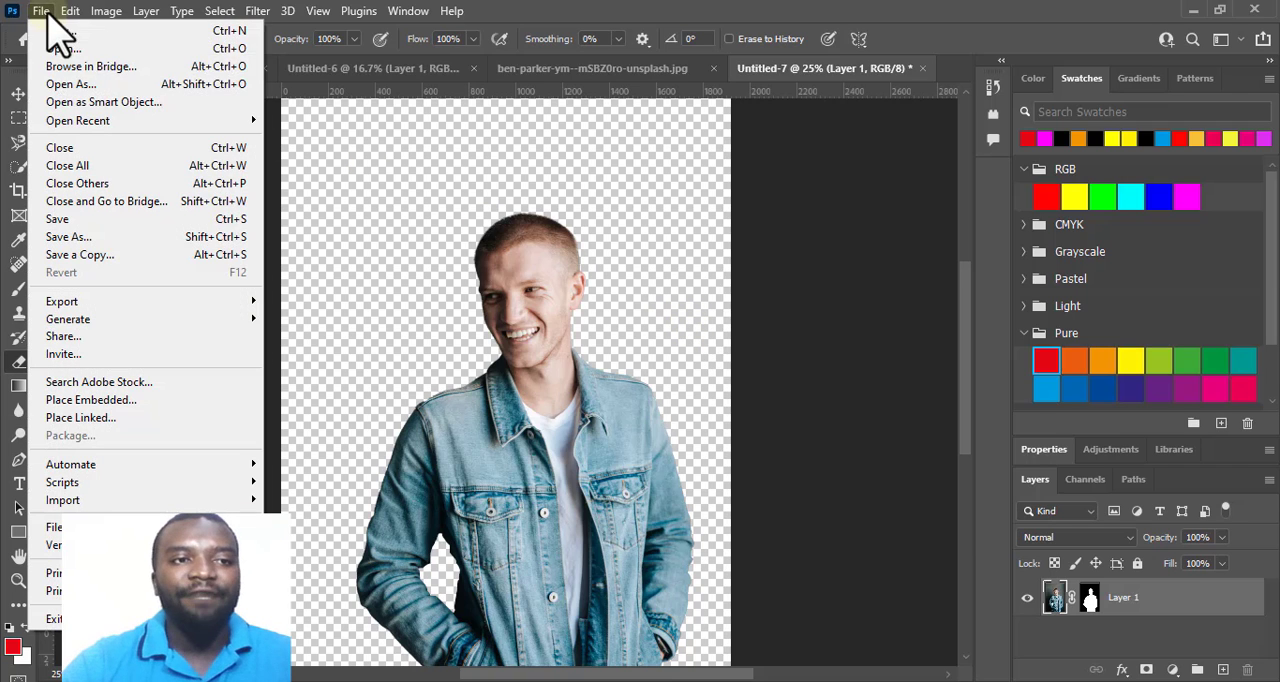
click(50, 48)
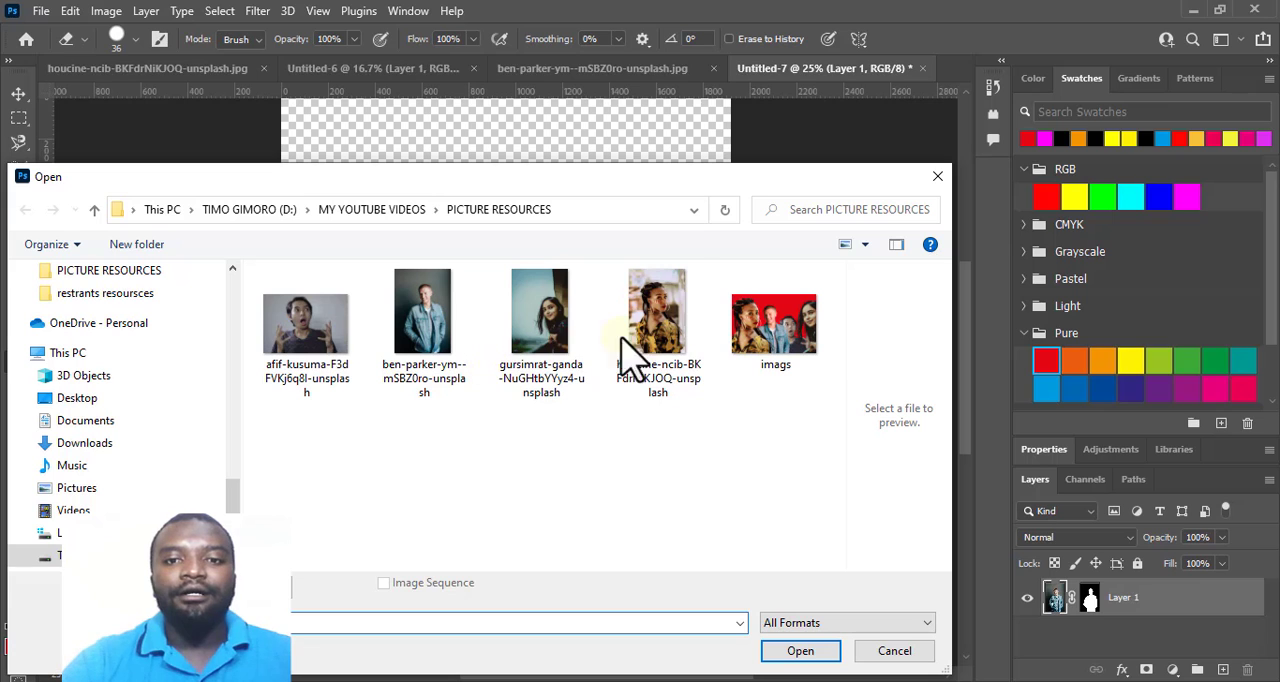
click(660, 345)
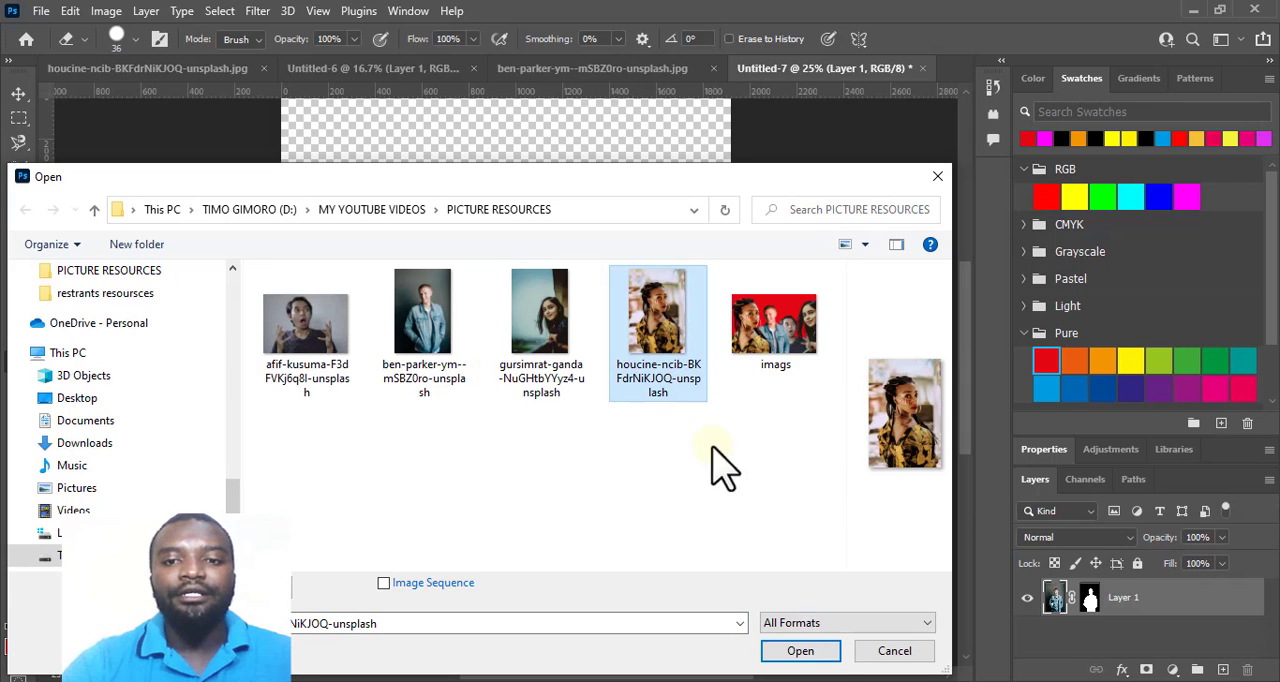
click(820, 658)
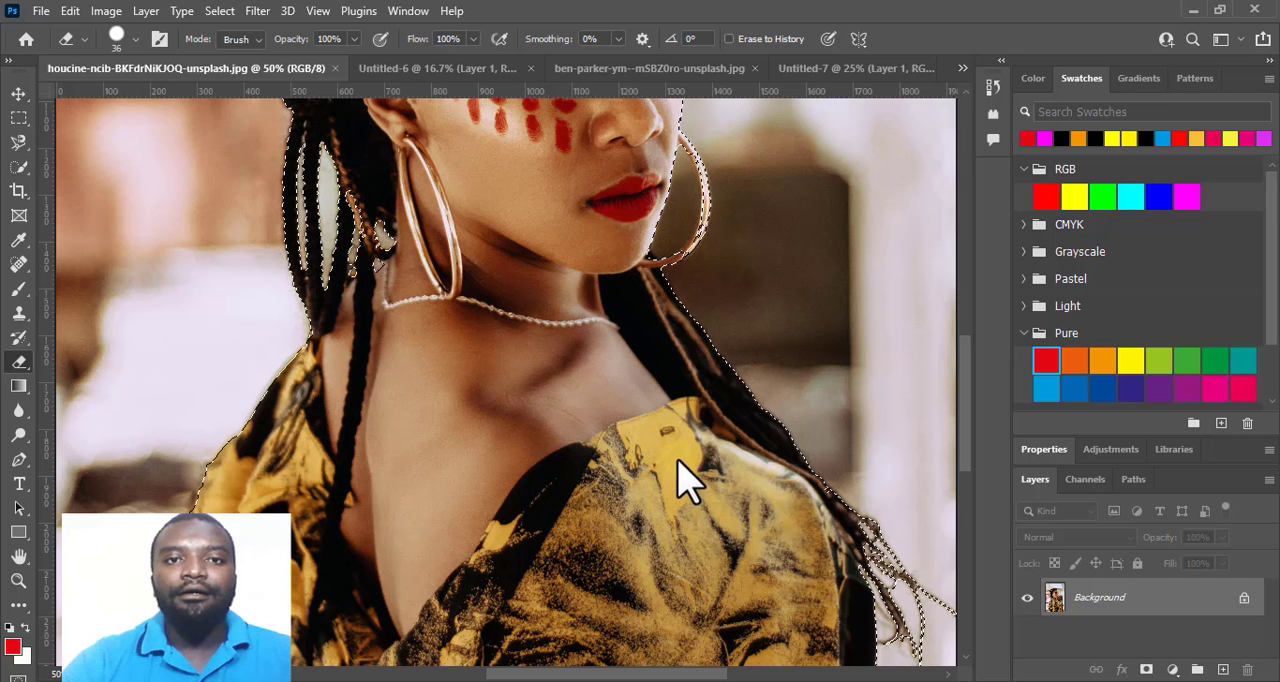
scroll(720, 435, up, 1)
scroll(720, 430, up, 4)
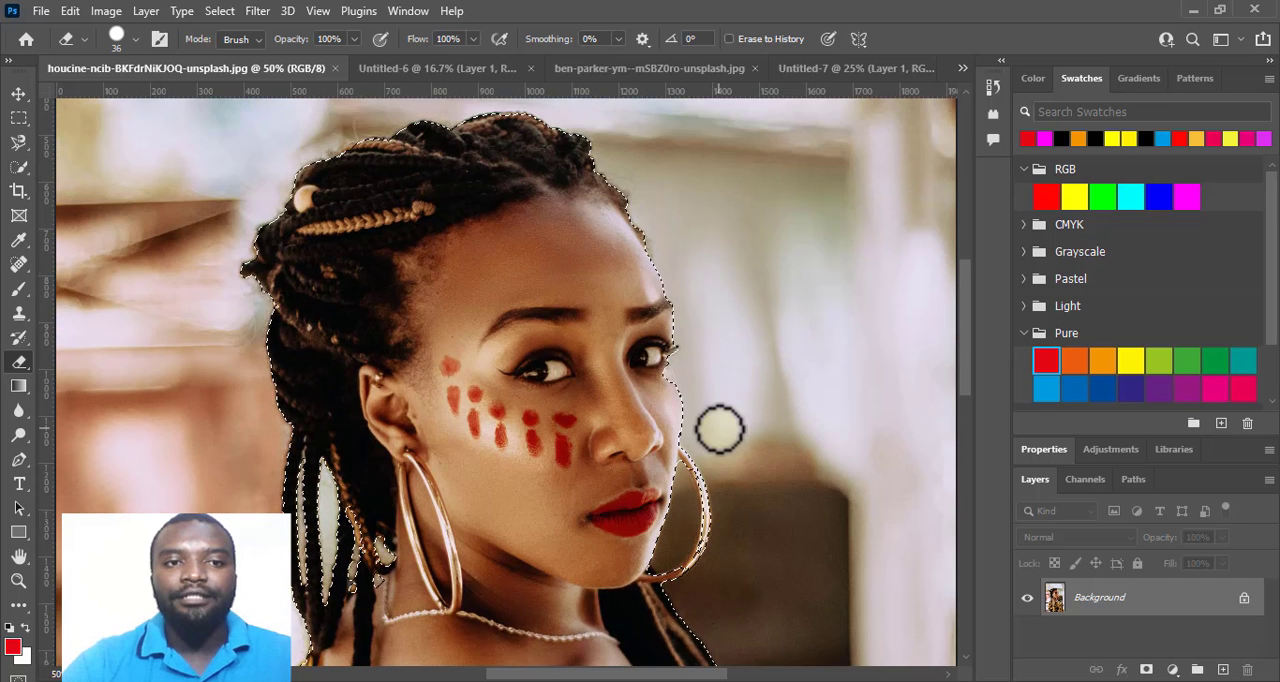
scroll(575, 313, down, 10)
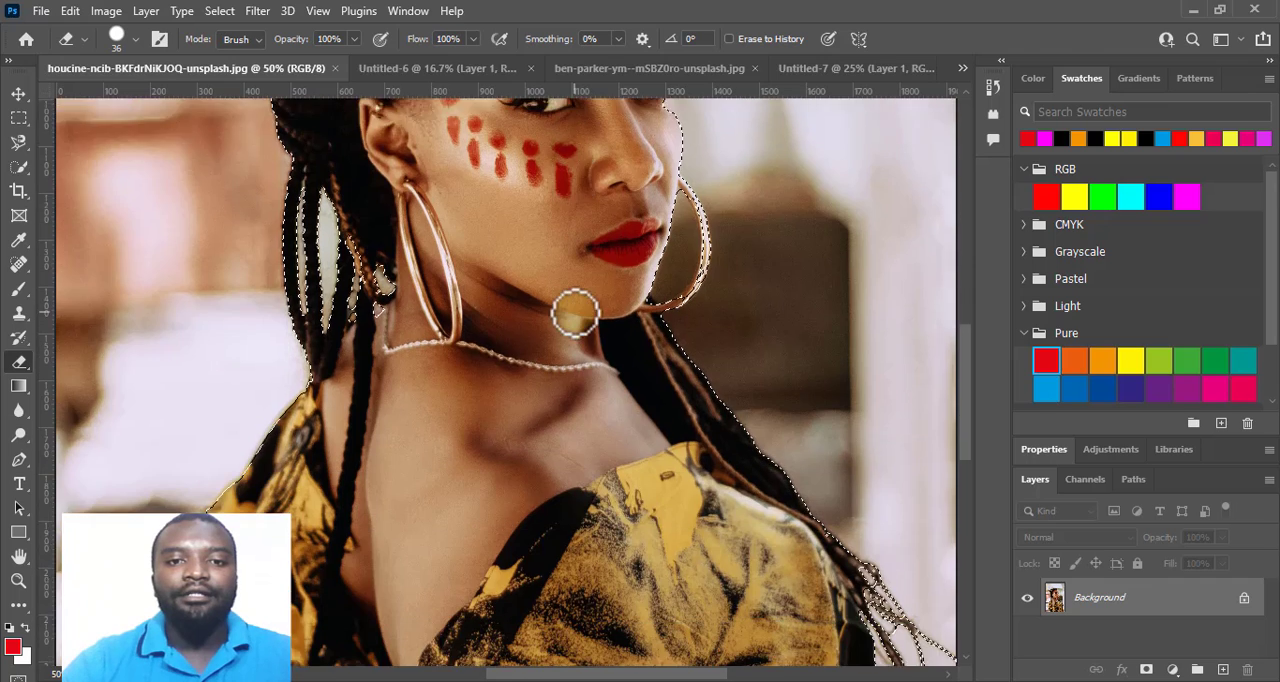
scroll(575, 313, up, 1)
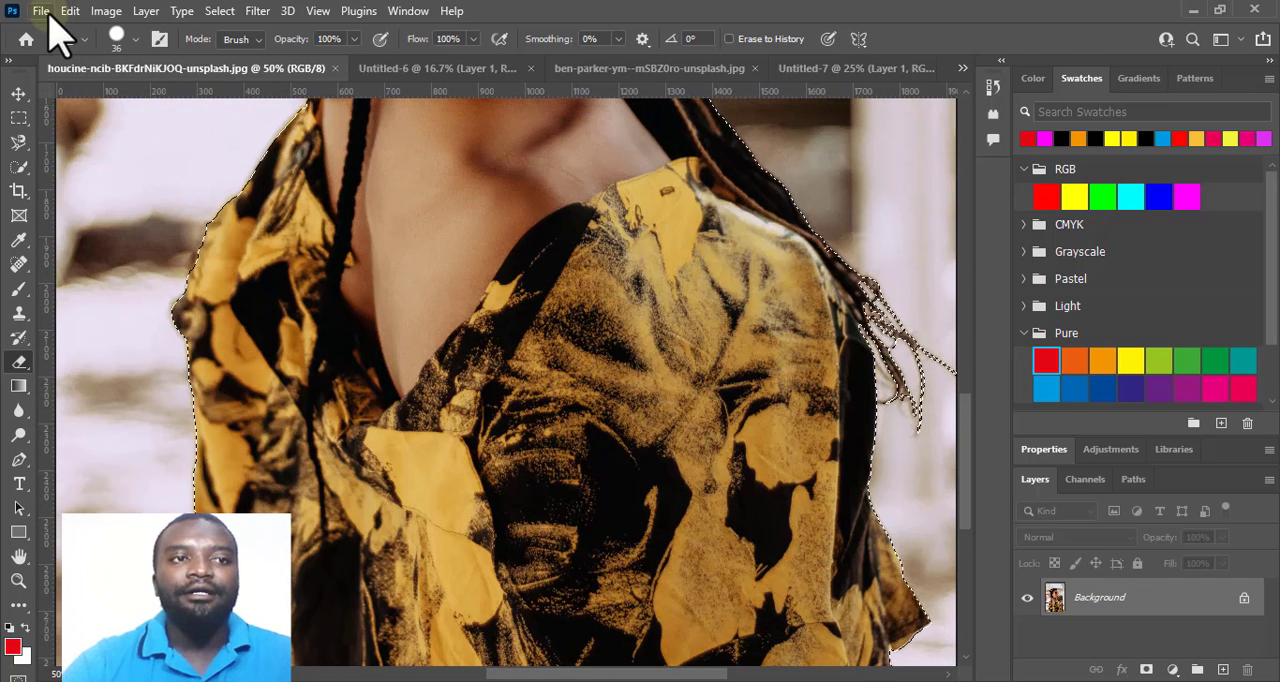
Run Select Subject again on the braided woman's photo, discarding the current selection, and inspect the new outline around her neck and braids.
click(219, 12)
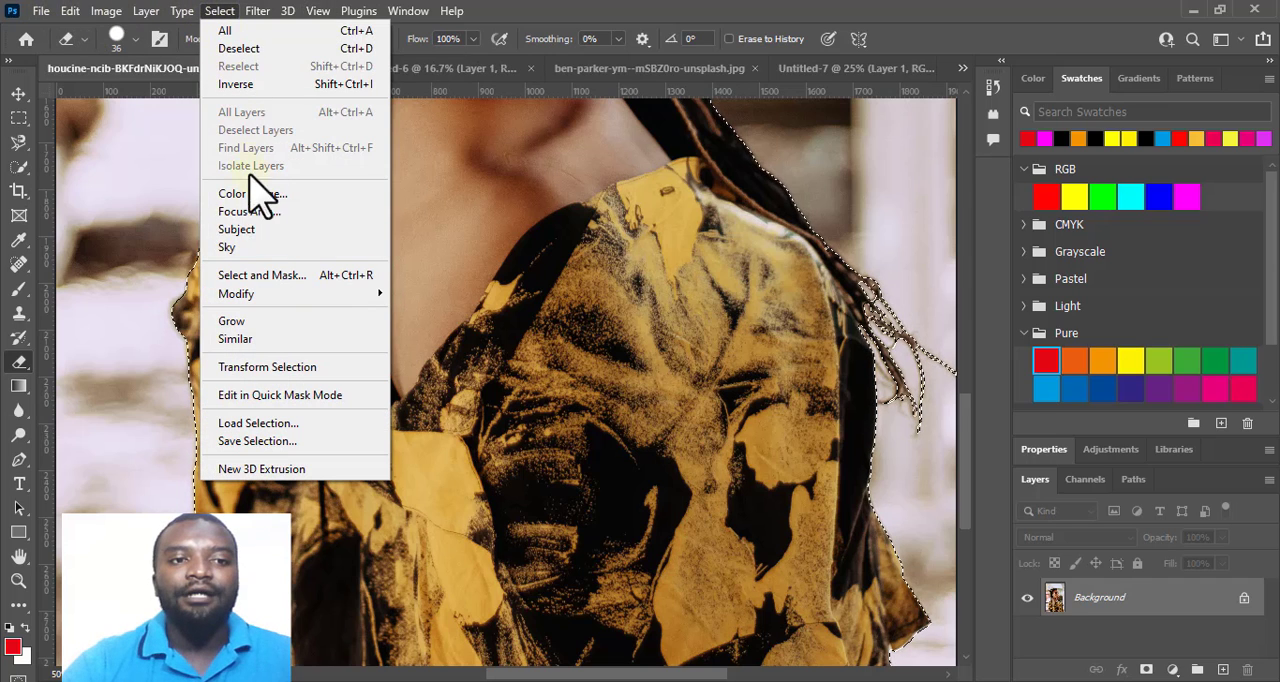
click(255, 231)
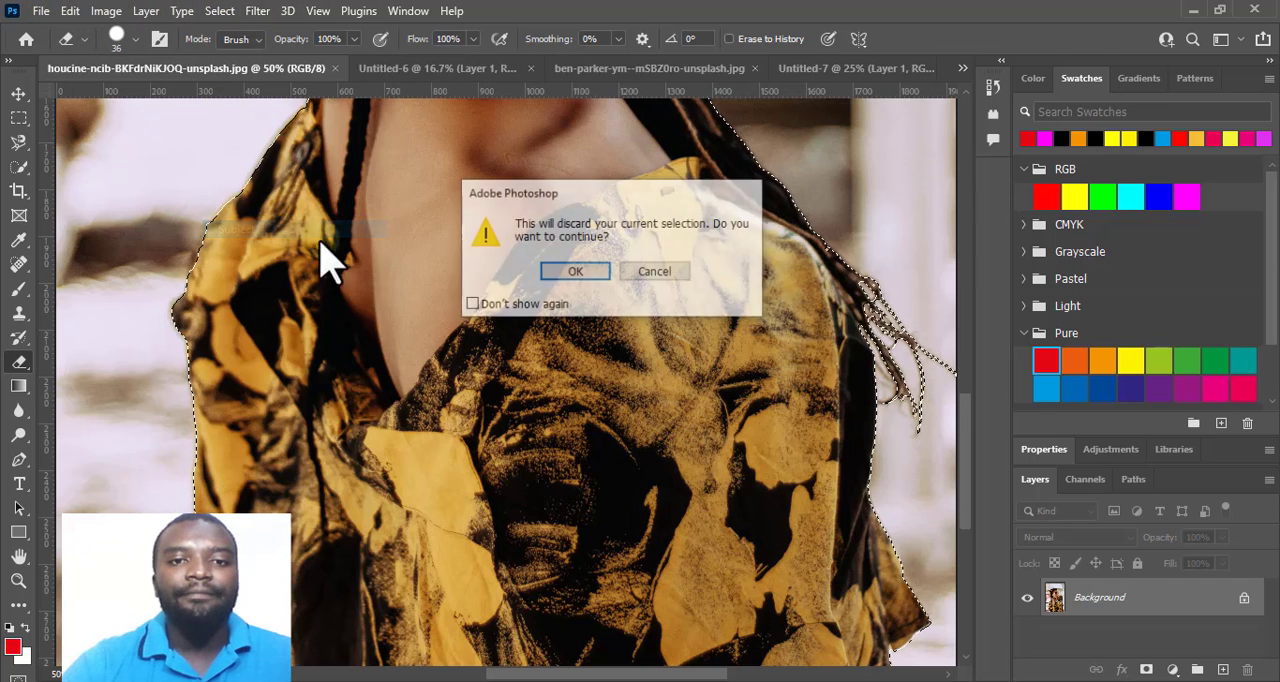
click(576, 273)
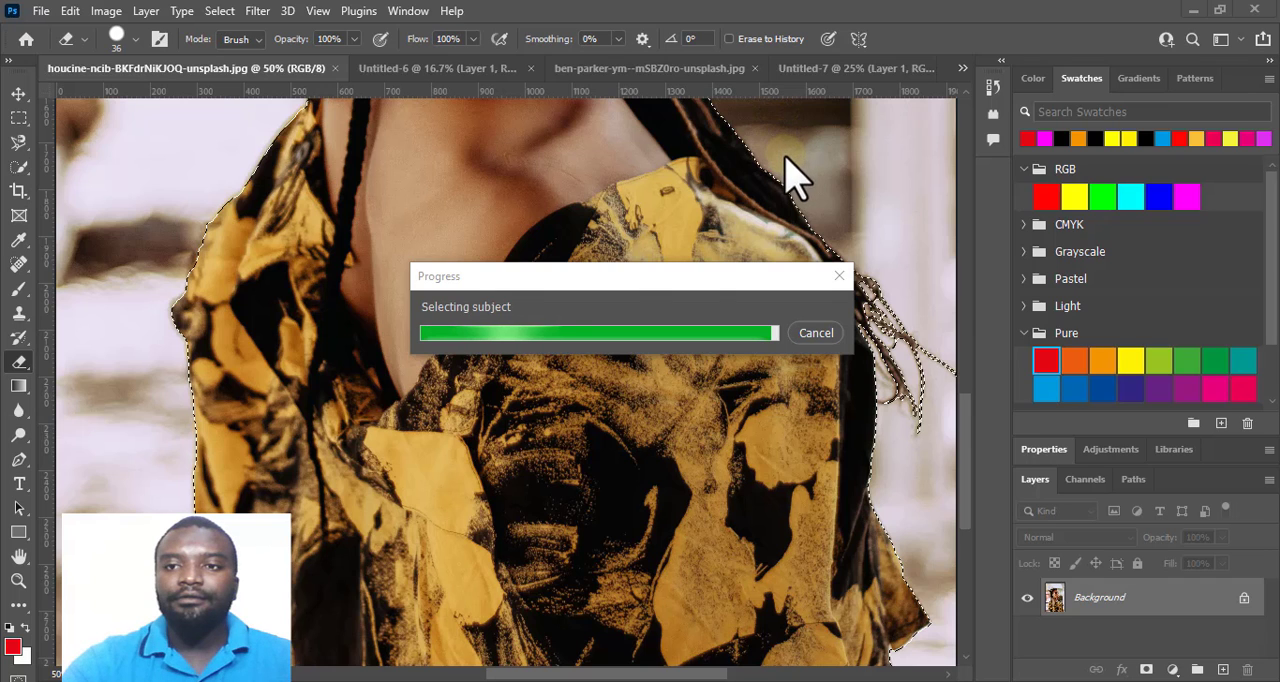
scroll(520, 445, up, 3)
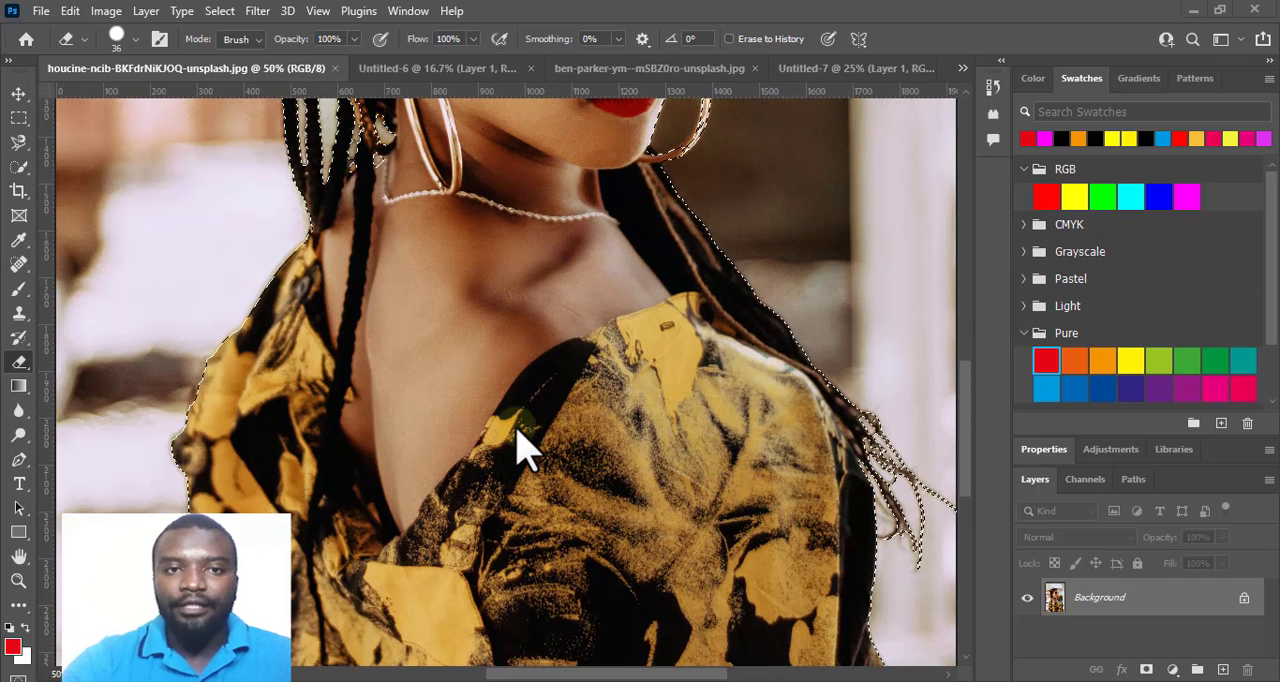
scroll(527, 450, up, 2)
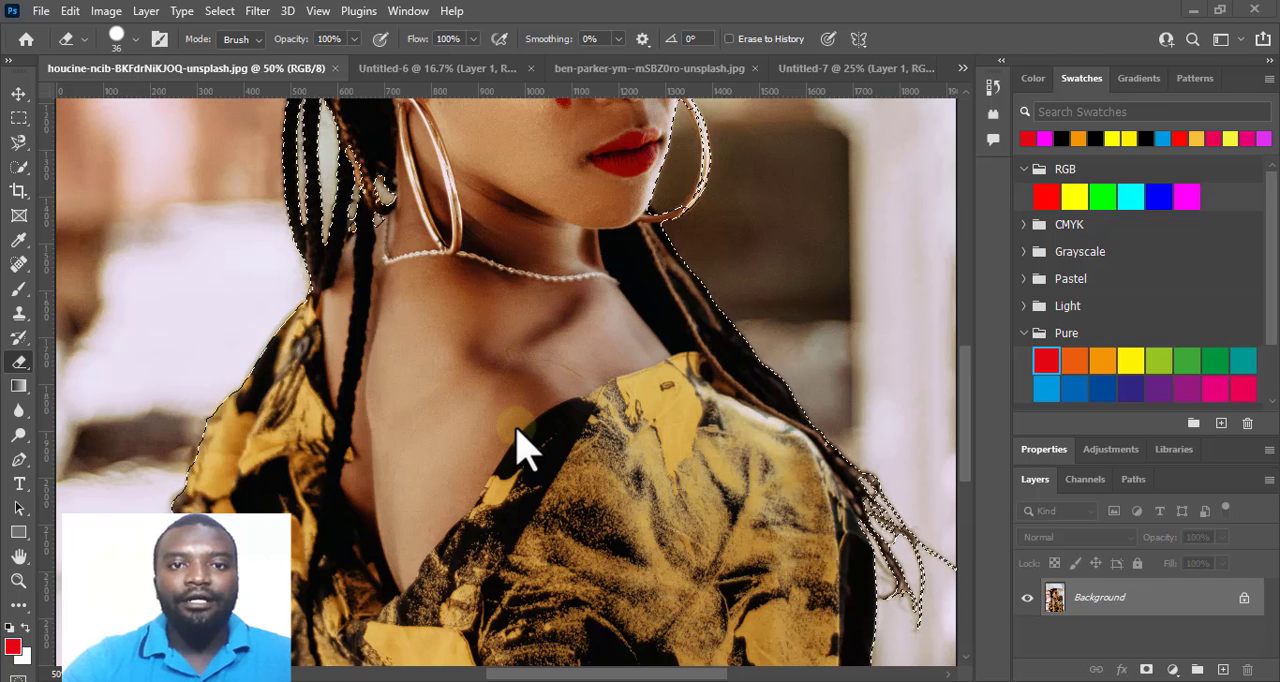
click(224, 12)
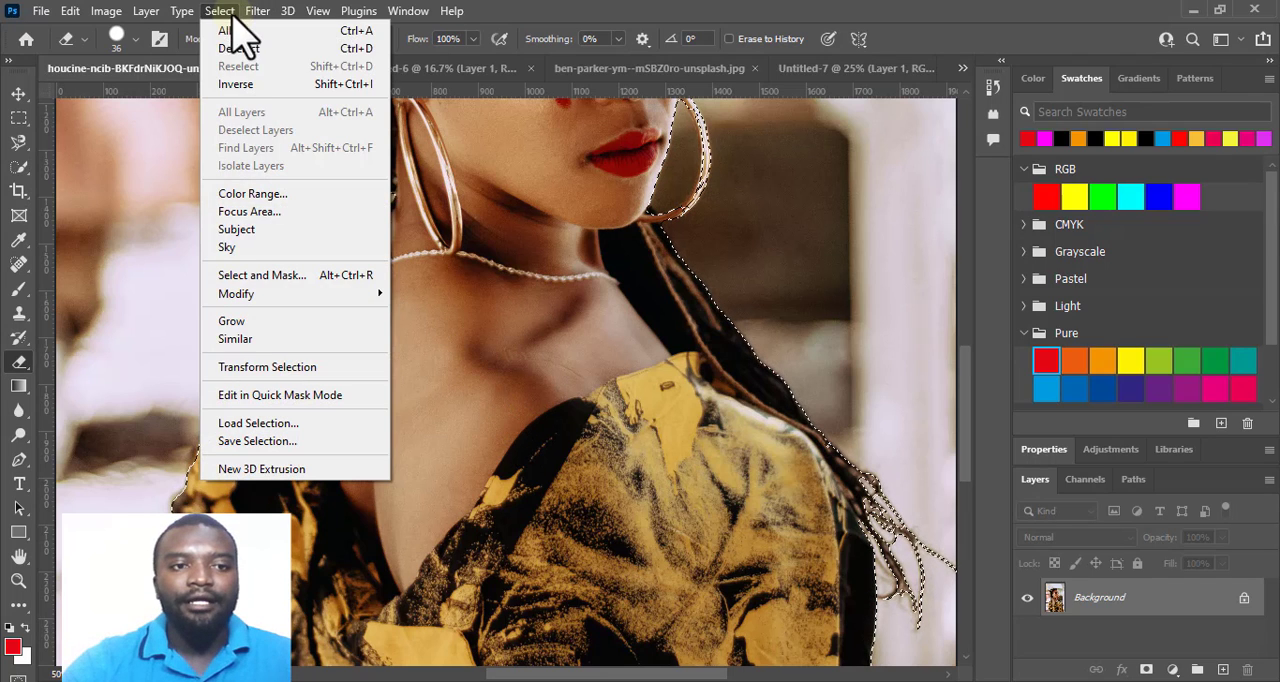
click(255, 275)
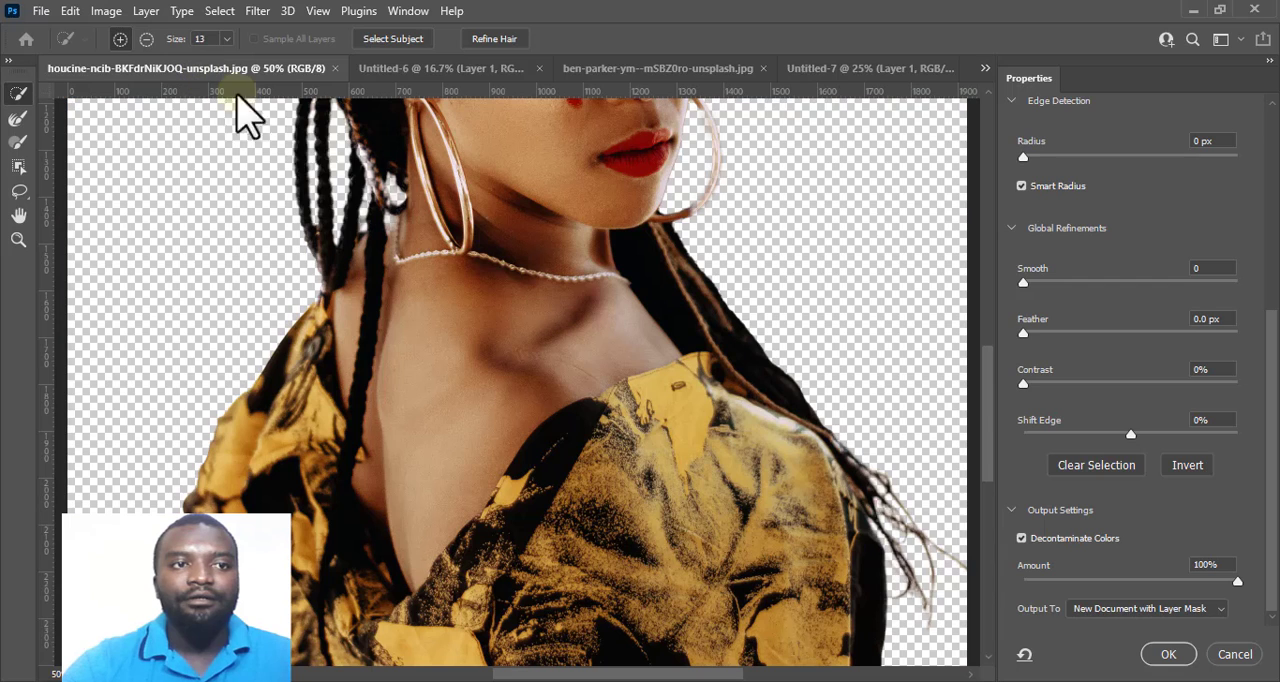
click(1234, 654)
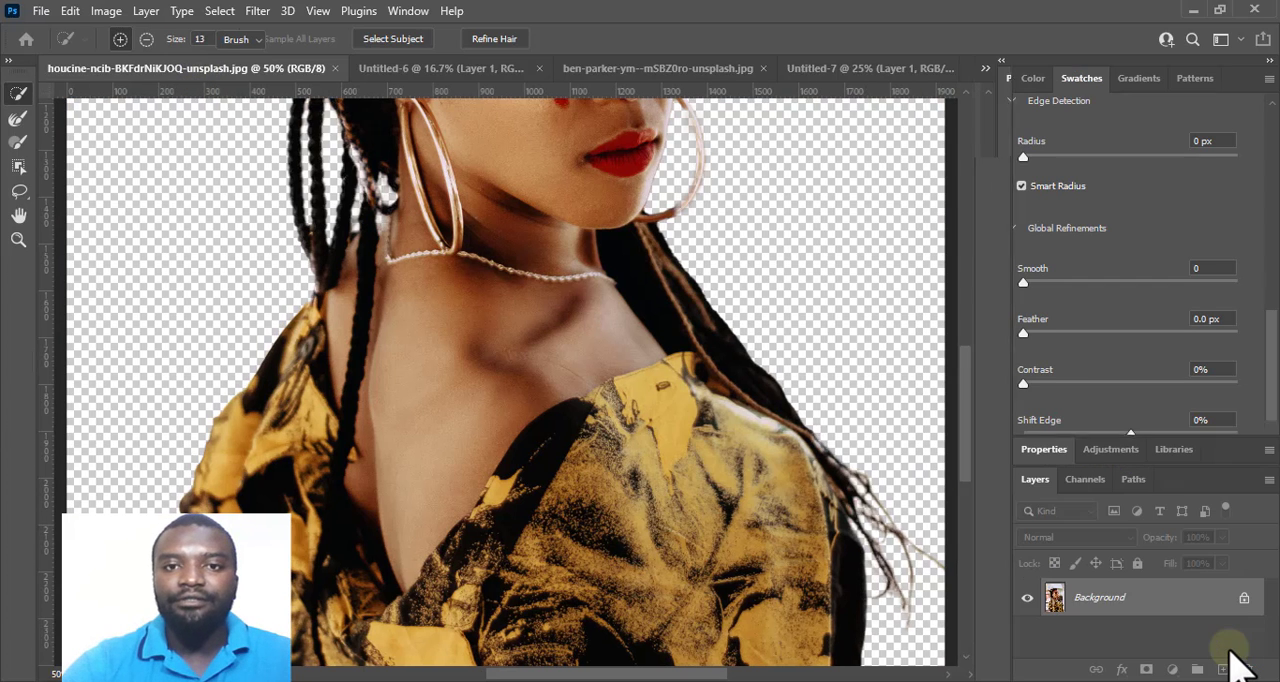
Close the source photos of the denim-jacket man and the braided woman, and return to the woman's transparent cutout document.
click(434, 70)
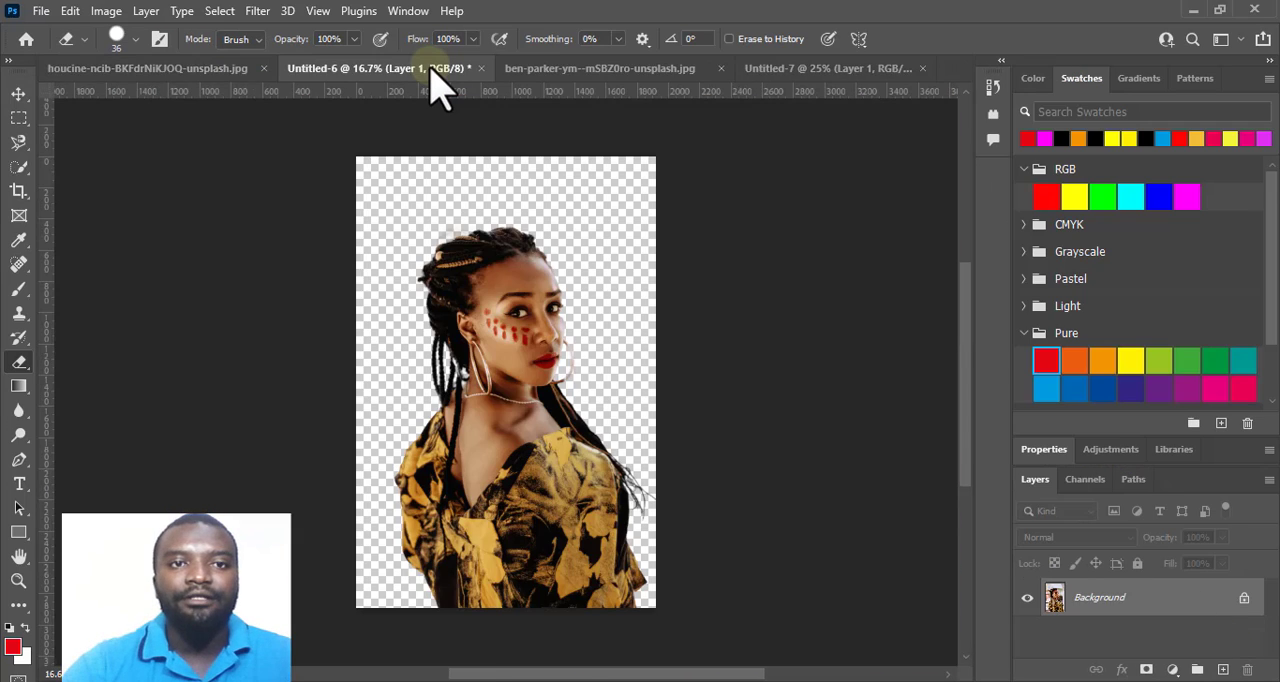
click(650, 72)
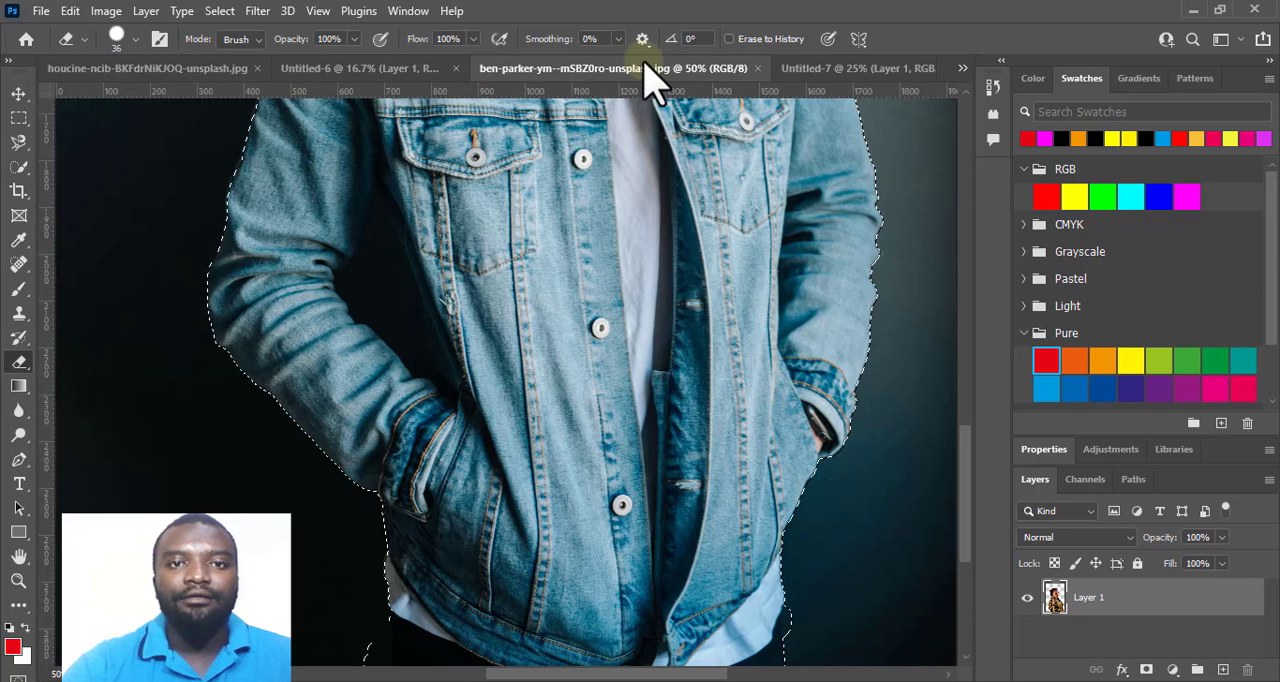
click(757, 68)
click(243, 70)
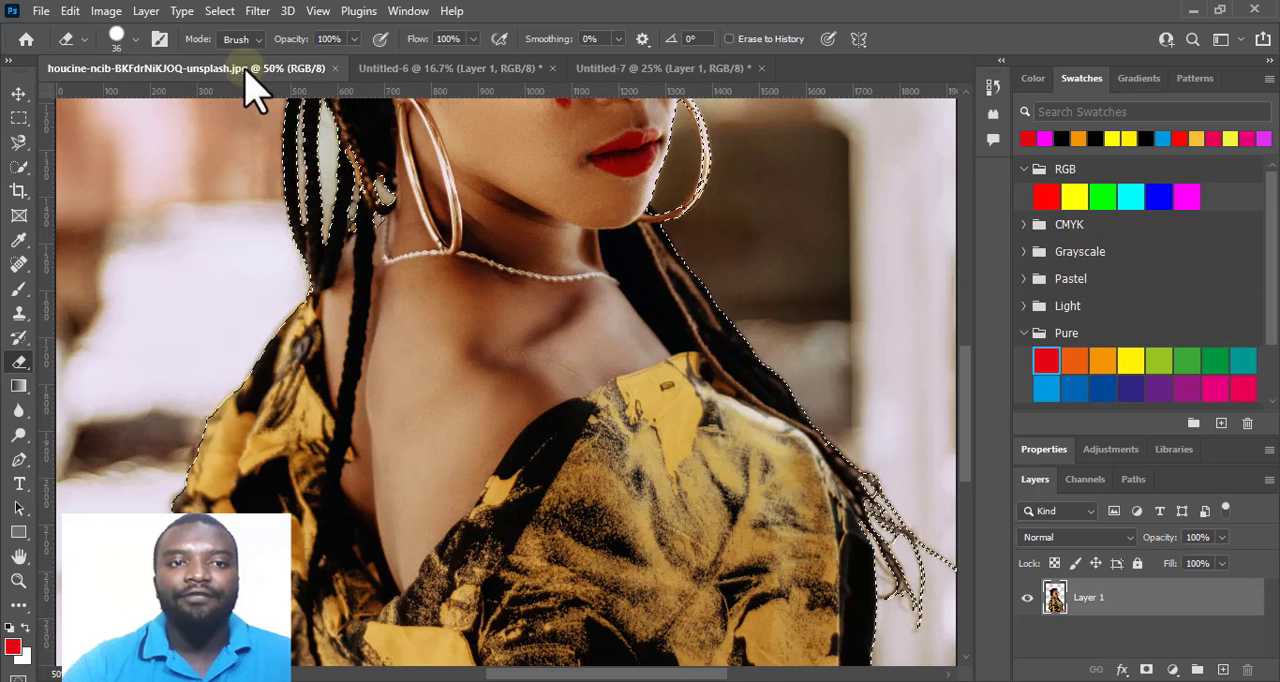
click(334, 69)
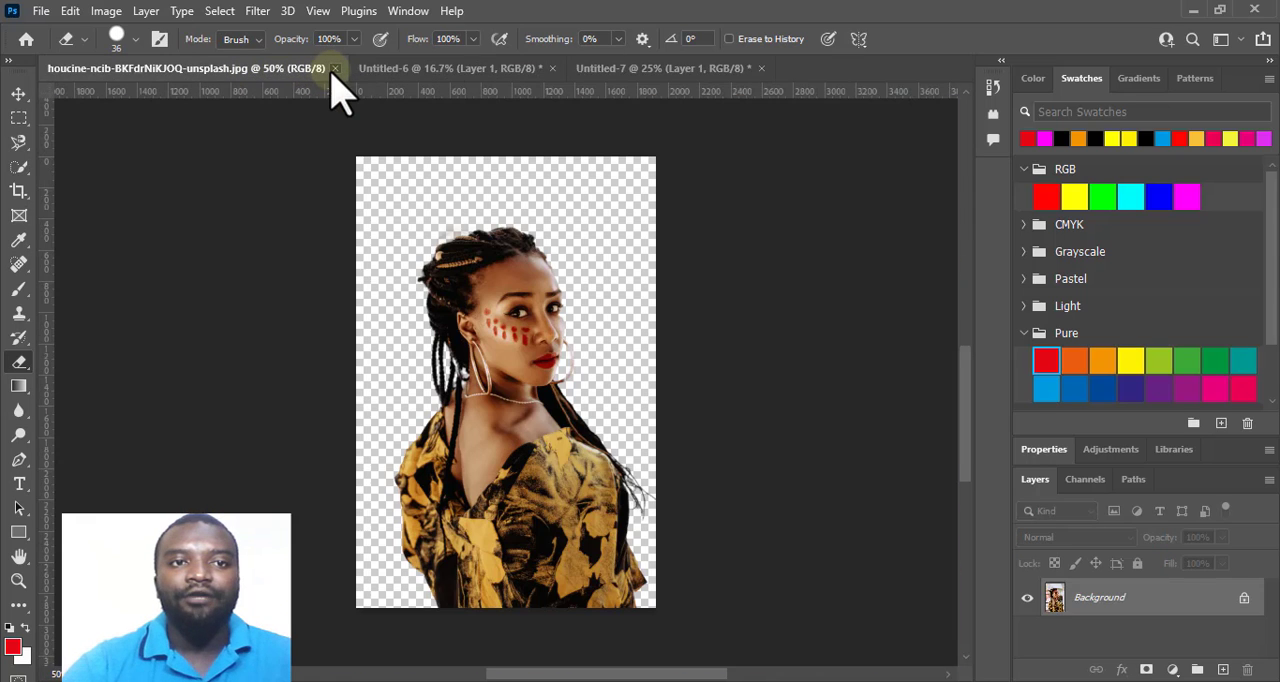
click(363, 72)
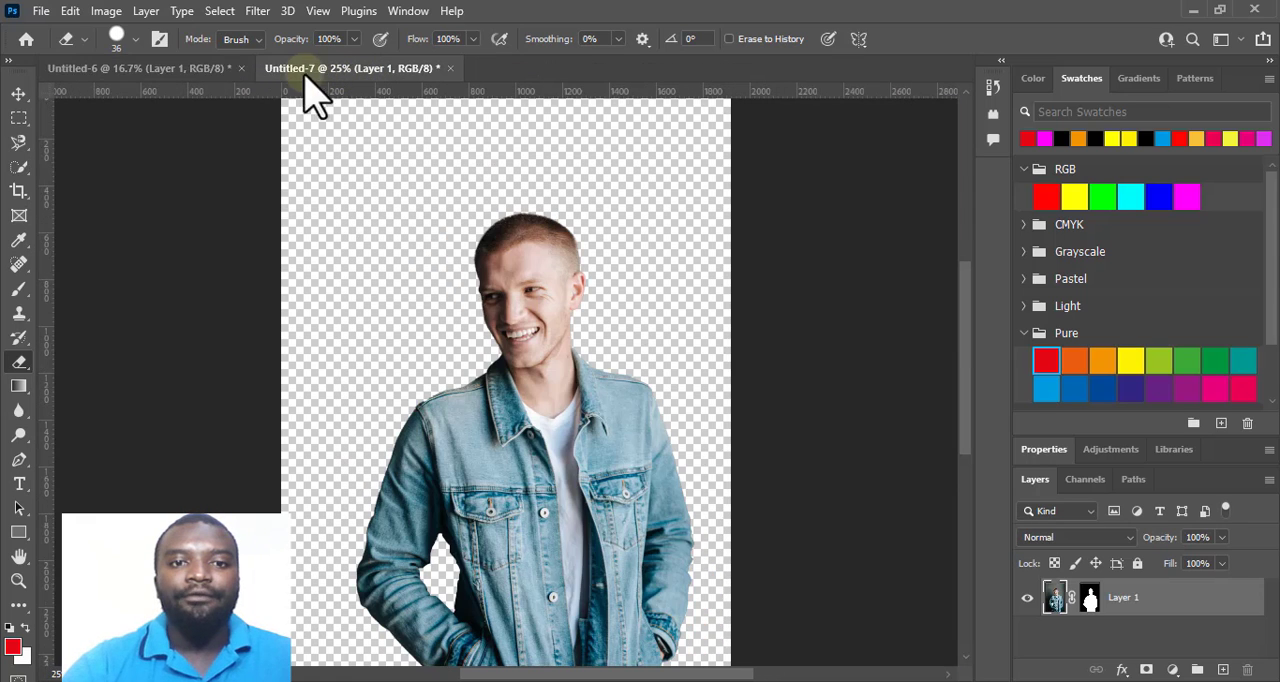
click(182, 70)
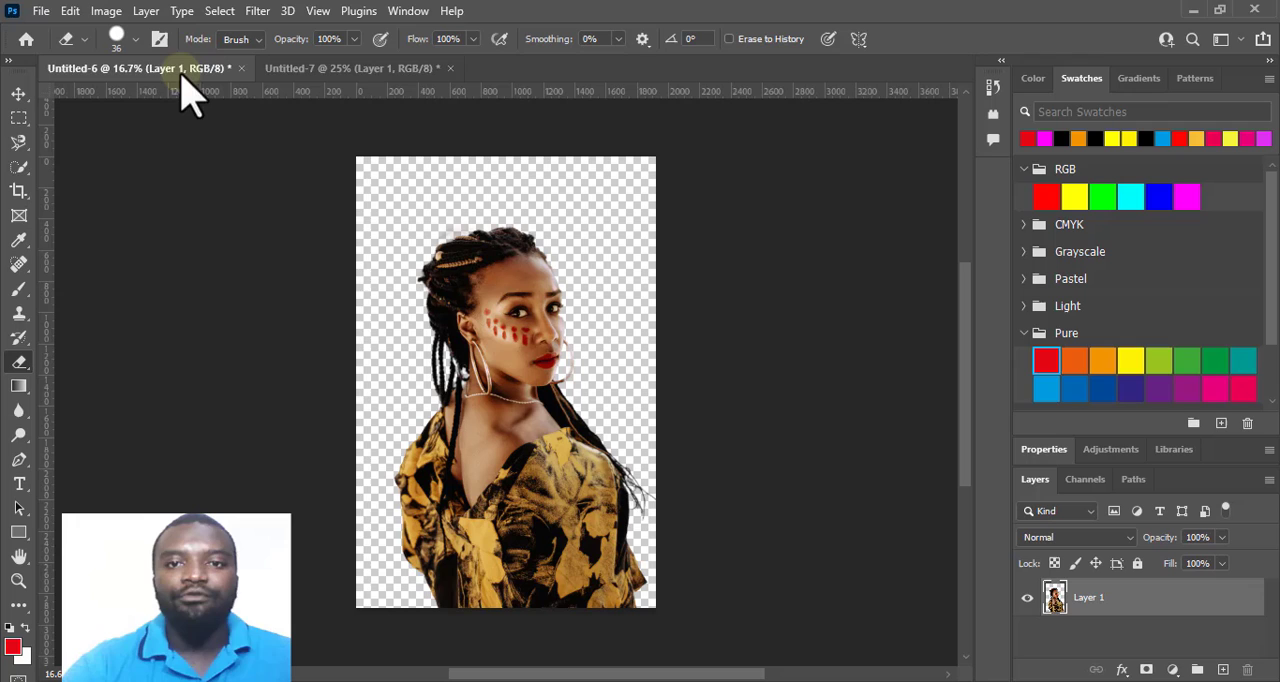
Open the photo of the long-haired woman leaning on the railing from the PICTURE RESOURCES folder.
click(40, 12)
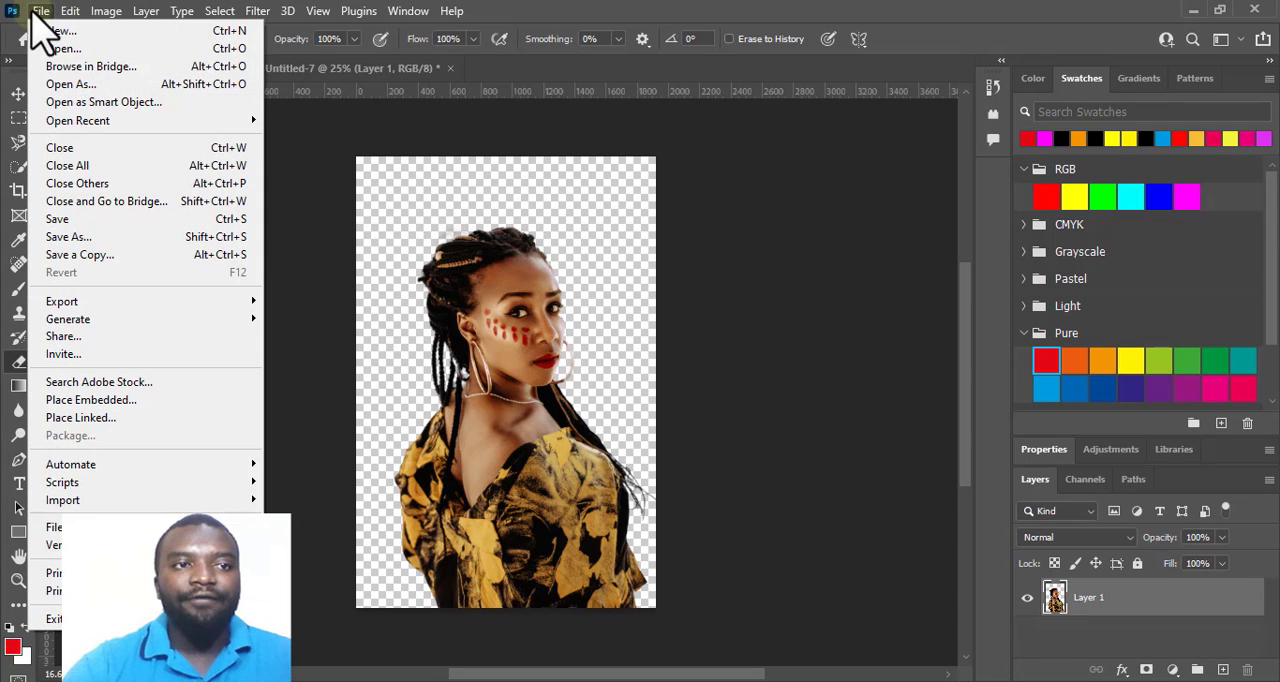
click(75, 48)
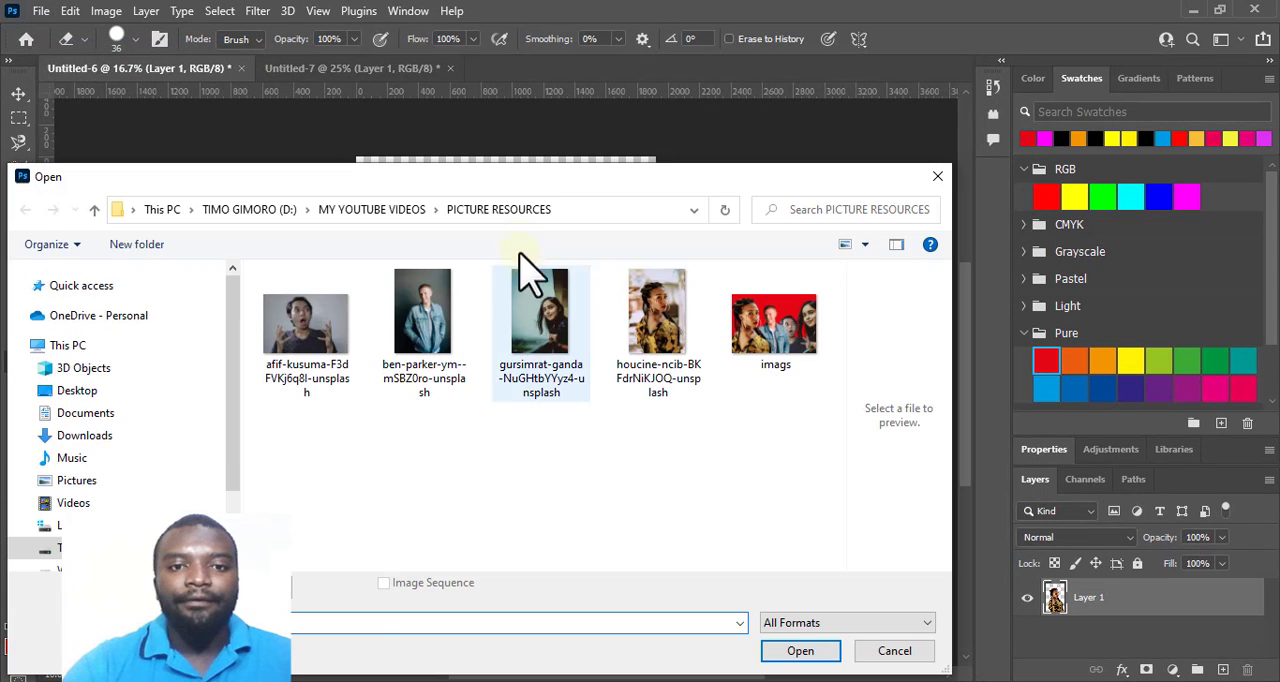
click(535, 300)
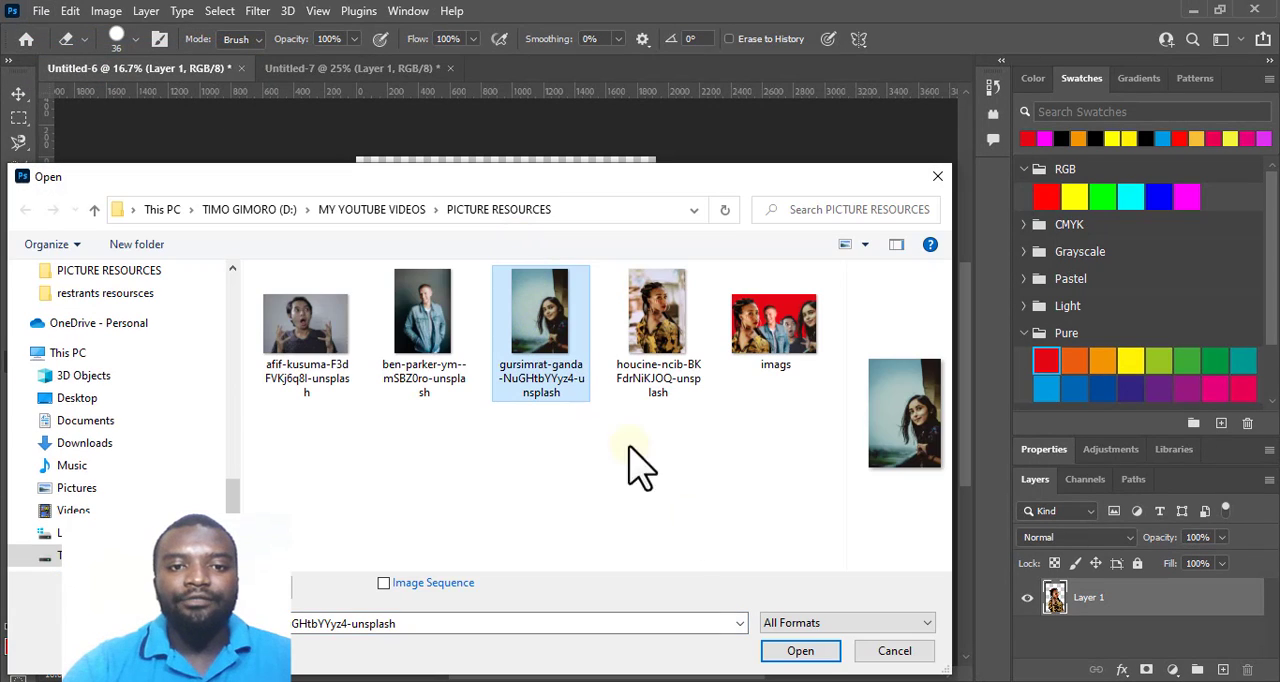
click(805, 652)
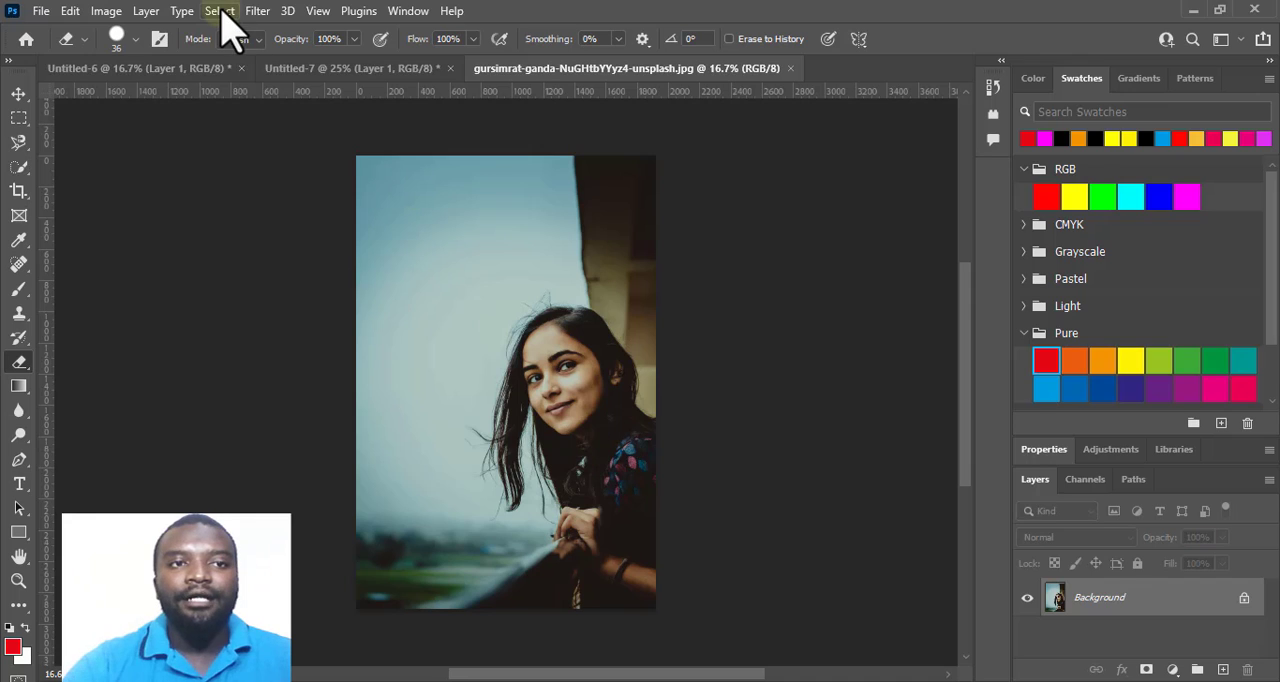
Select the long-haired woman with Select Subject and inspect the outline around her hair, hands and the railing.
click(220, 12)
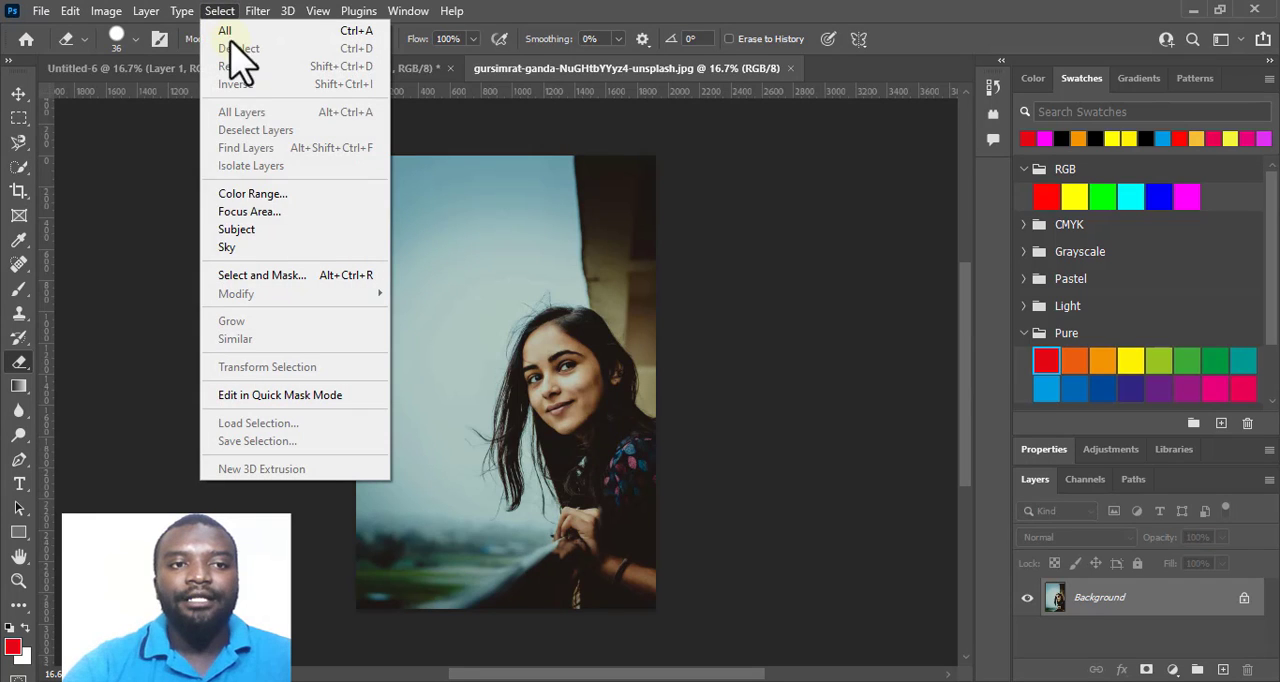
click(288, 231)
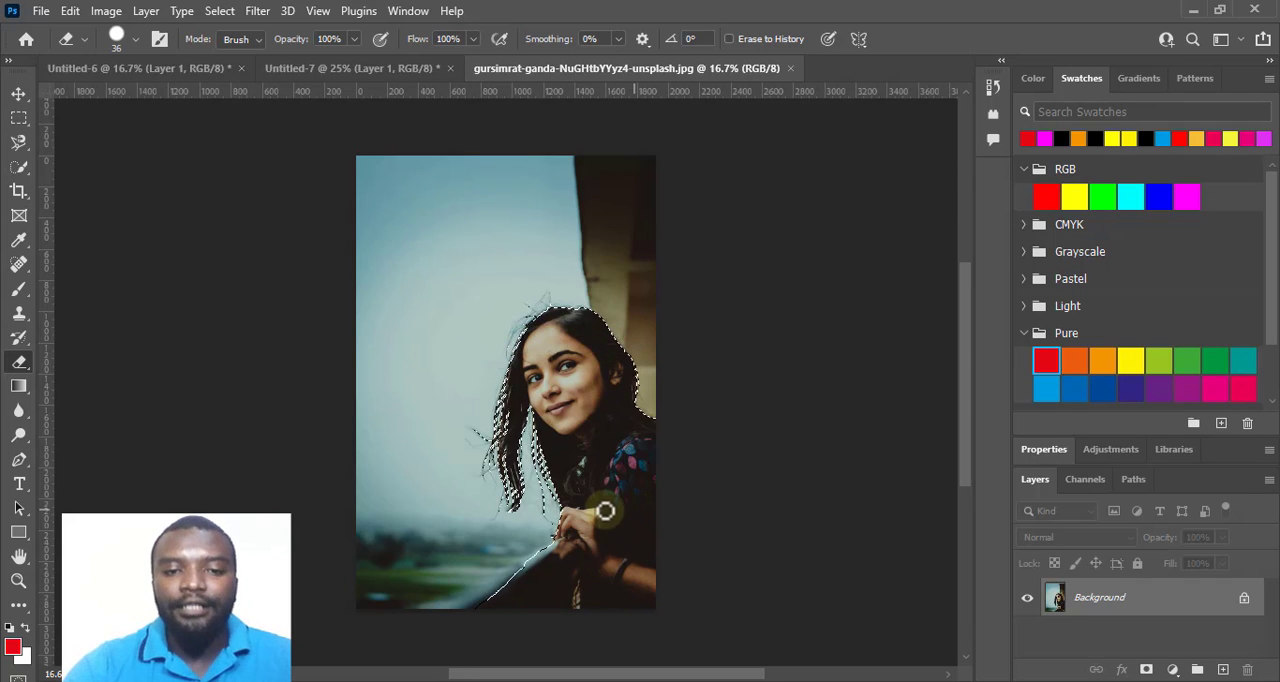
key(ctrl+plus)
key(ctrl+plus)
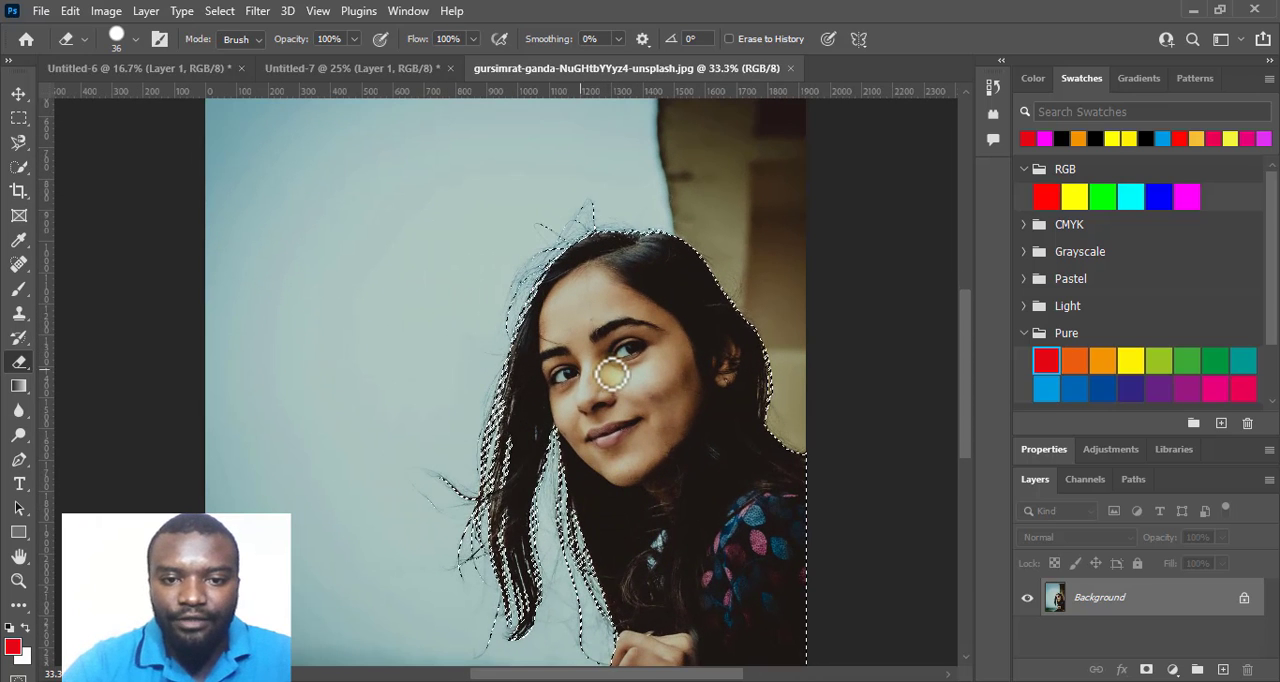
scroll(612, 374, down, 3)
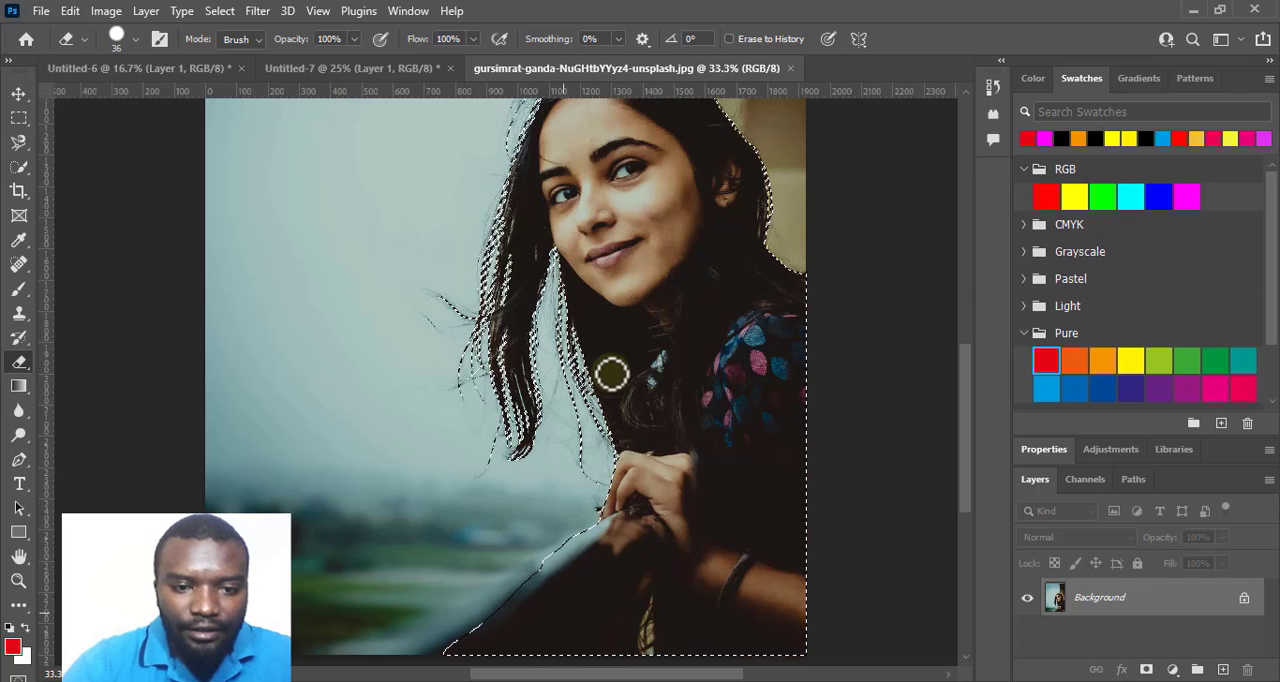
scroll(481, 212, up, 1)
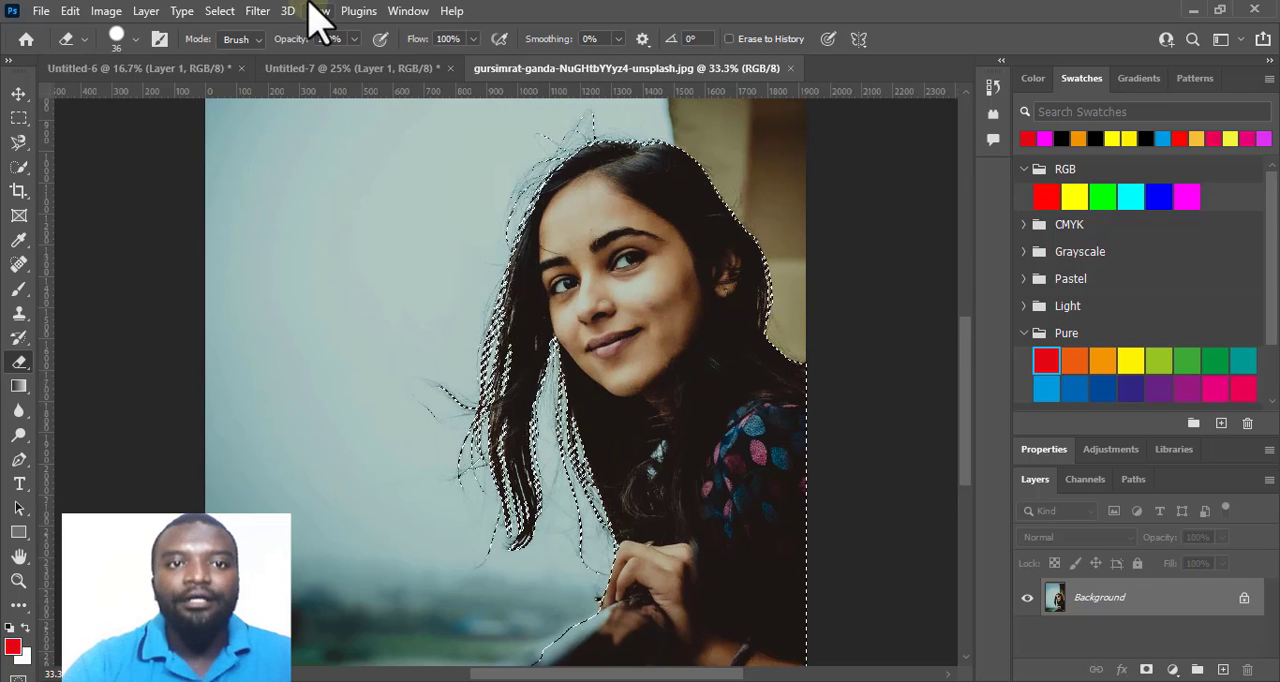
Output the long-haired woman's selection through Select and Mask to a new document with layer mask, and apply that mask to the layer.
click(219, 14)
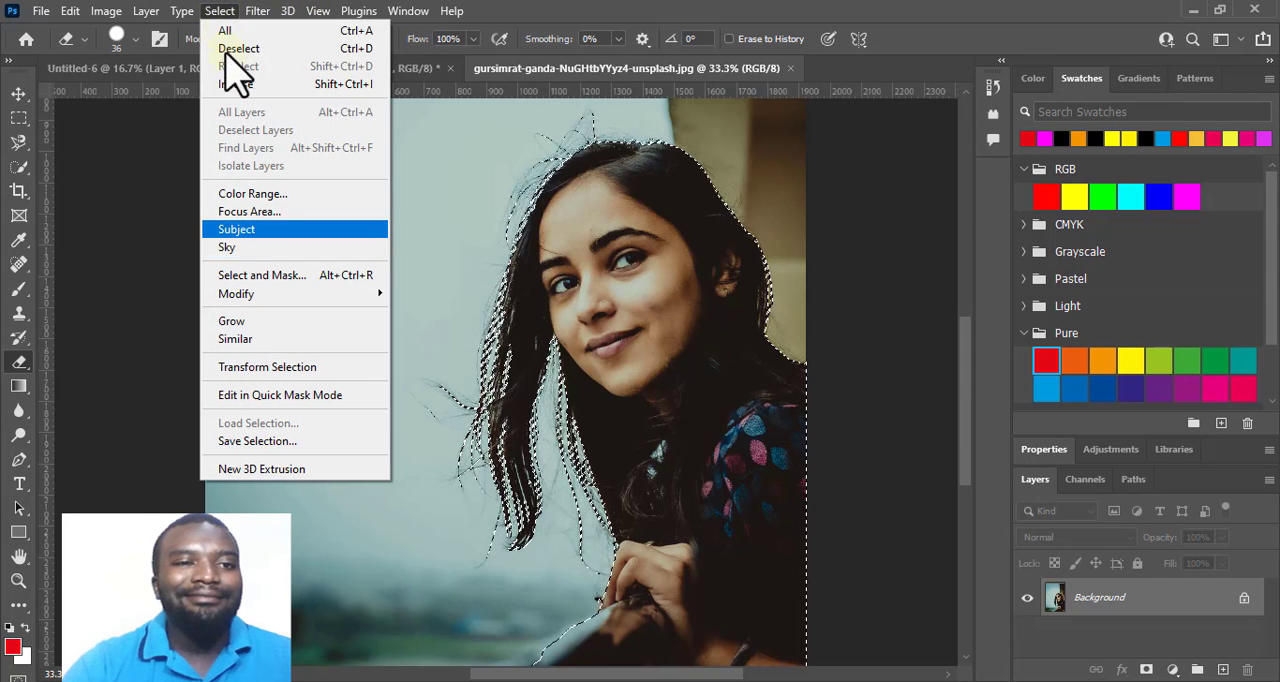
click(277, 281)
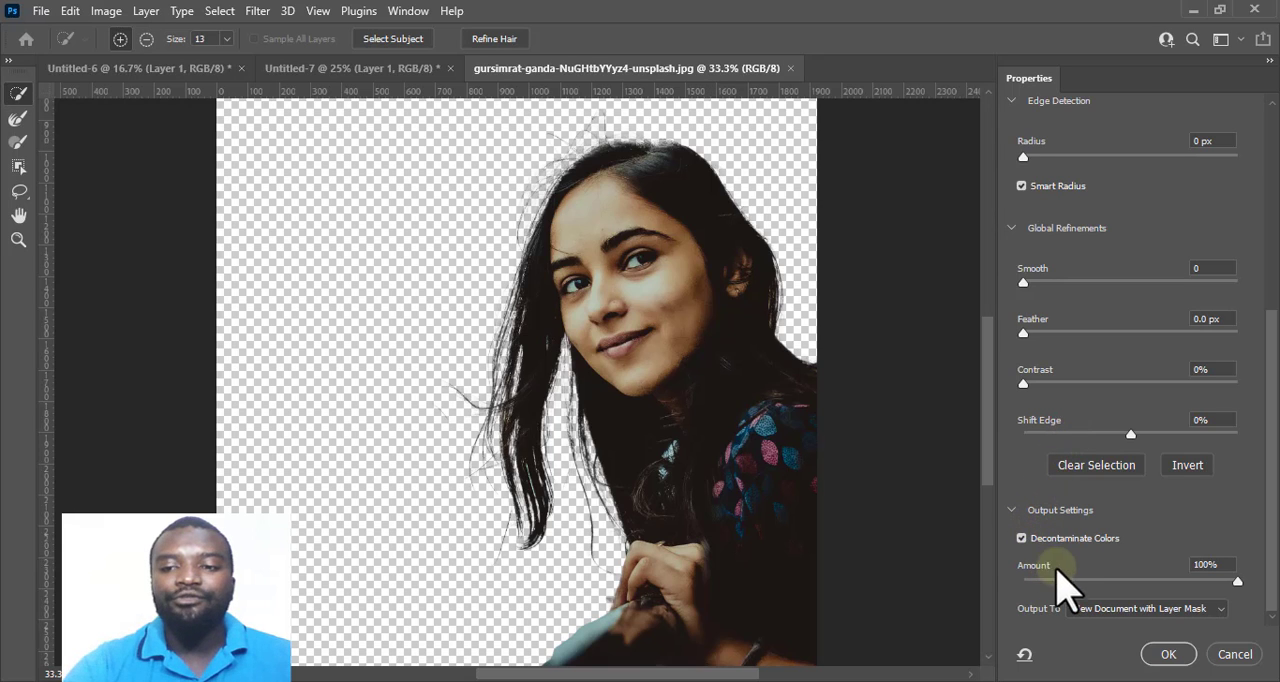
click(1168, 654)
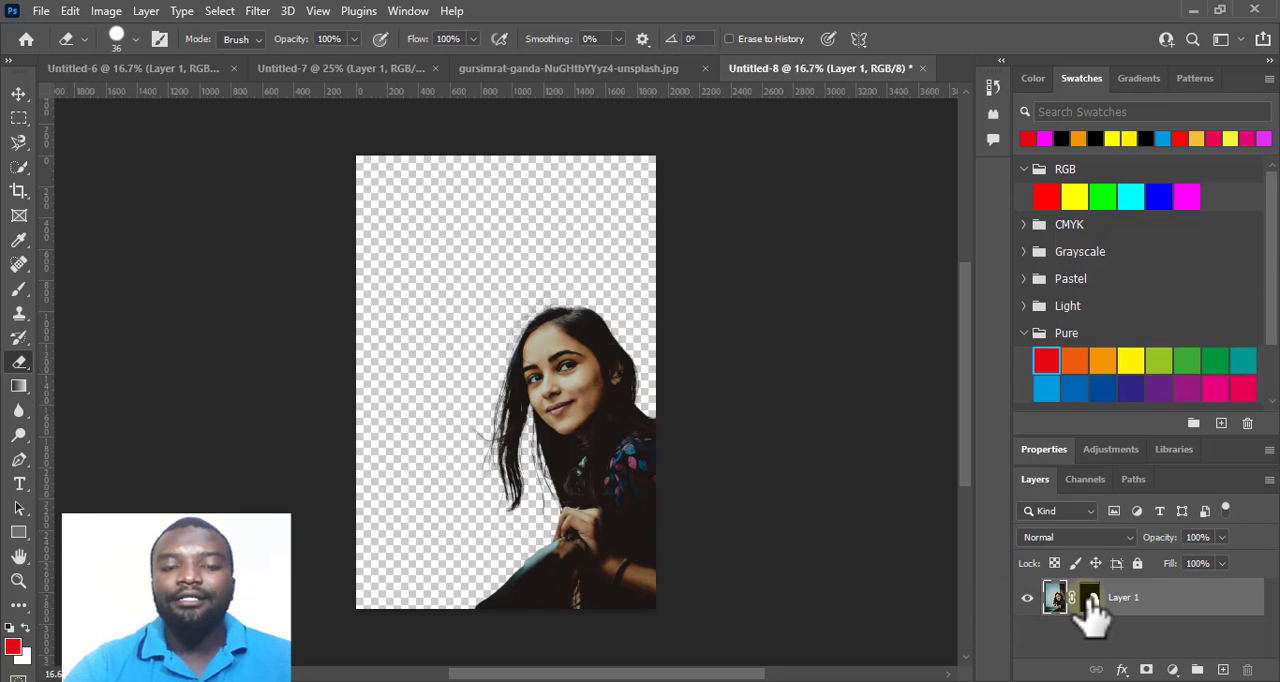
click(1092, 600)
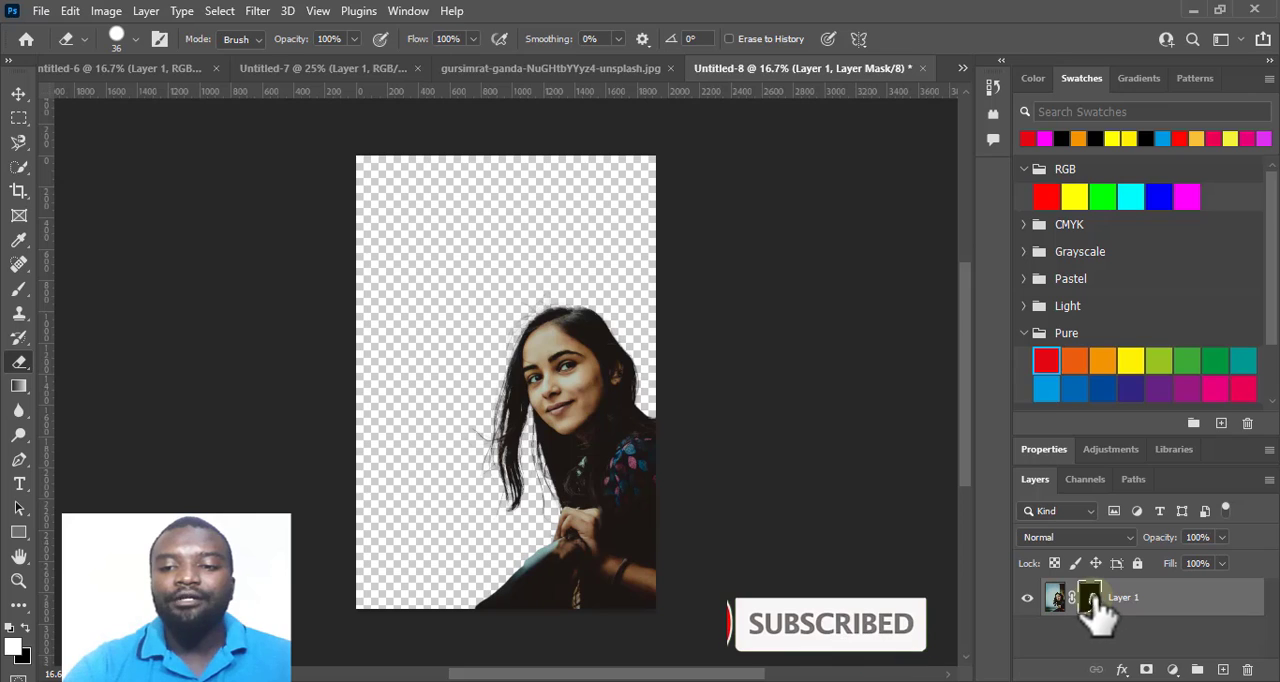
right_click(1092, 600)
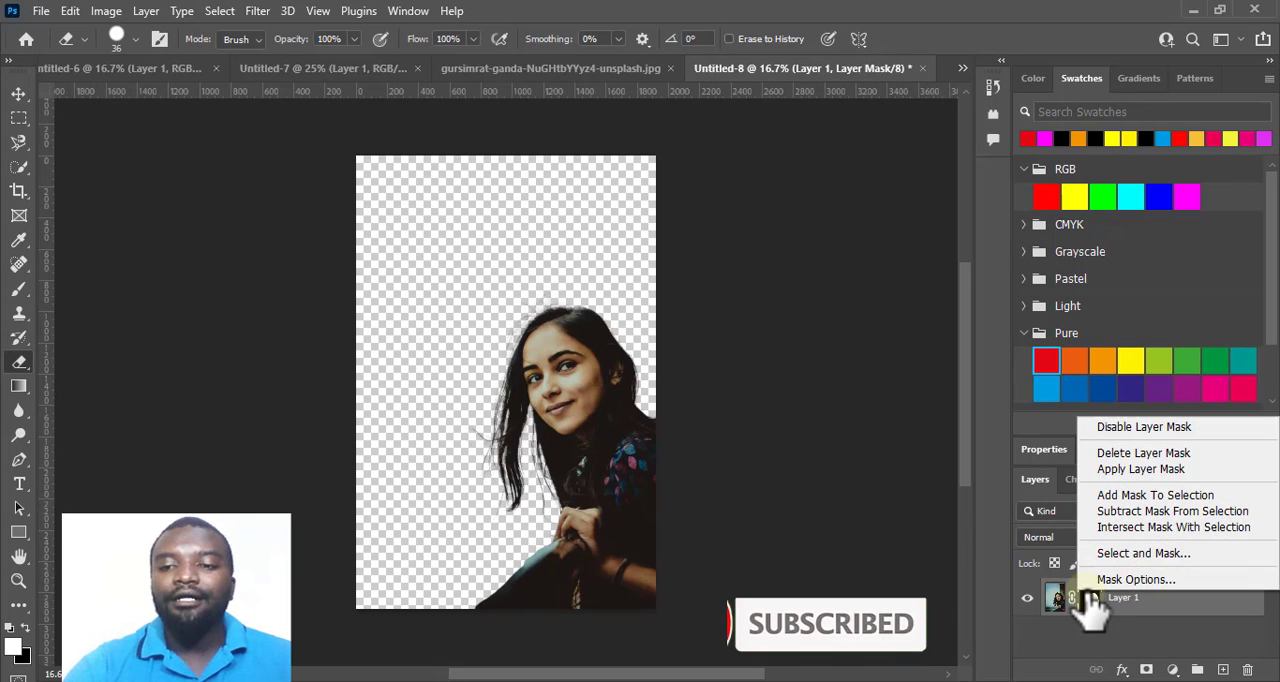
click(1125, 470)
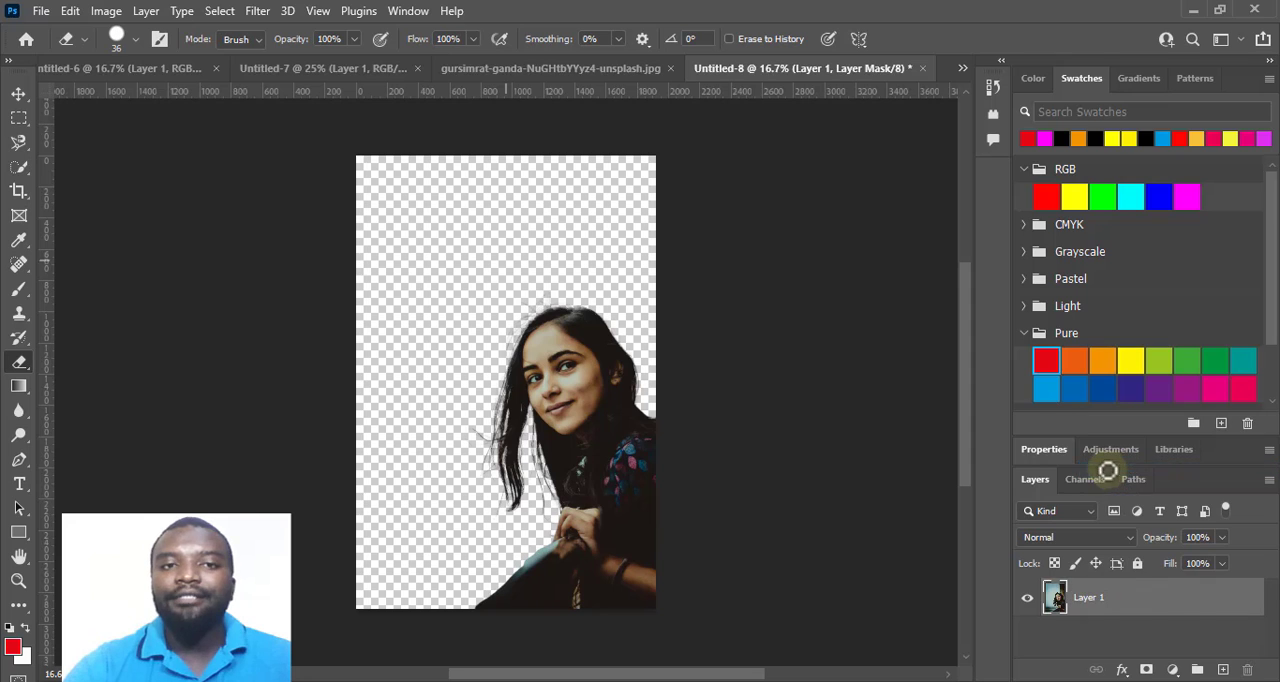
Open the photo of the open-mouthed man with raised hands from the PICTURE RESOURCES folder.
click(36, 12)
click(78, 50)
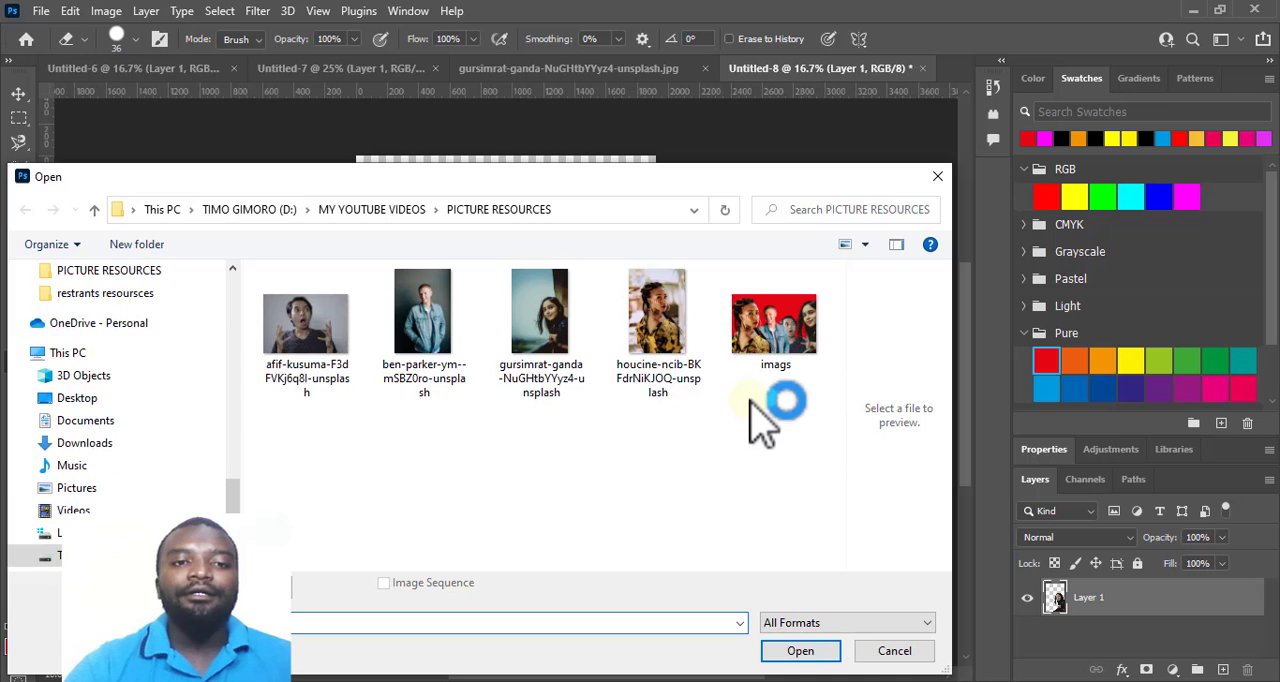
click(340, 340)
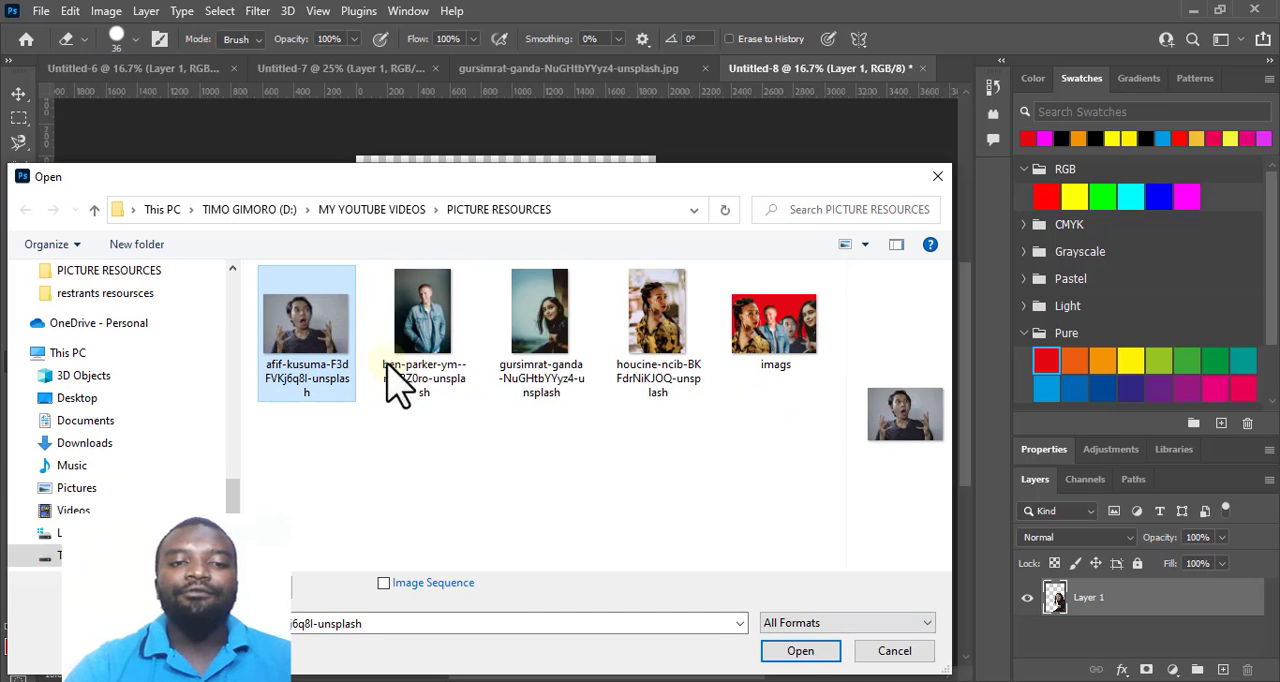
click(800, 651)
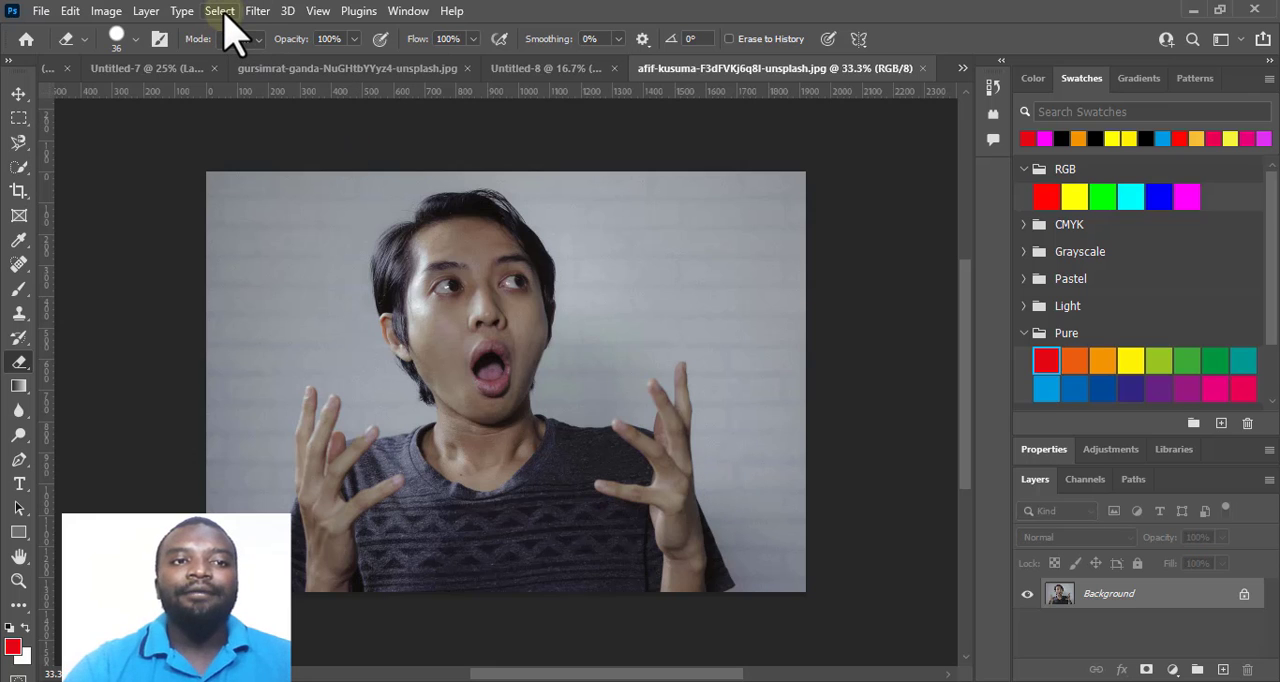
Select the open-mouthed man with Select Subject and inspect the outline around his head and hands at 50% zoom.
click(221, 11)
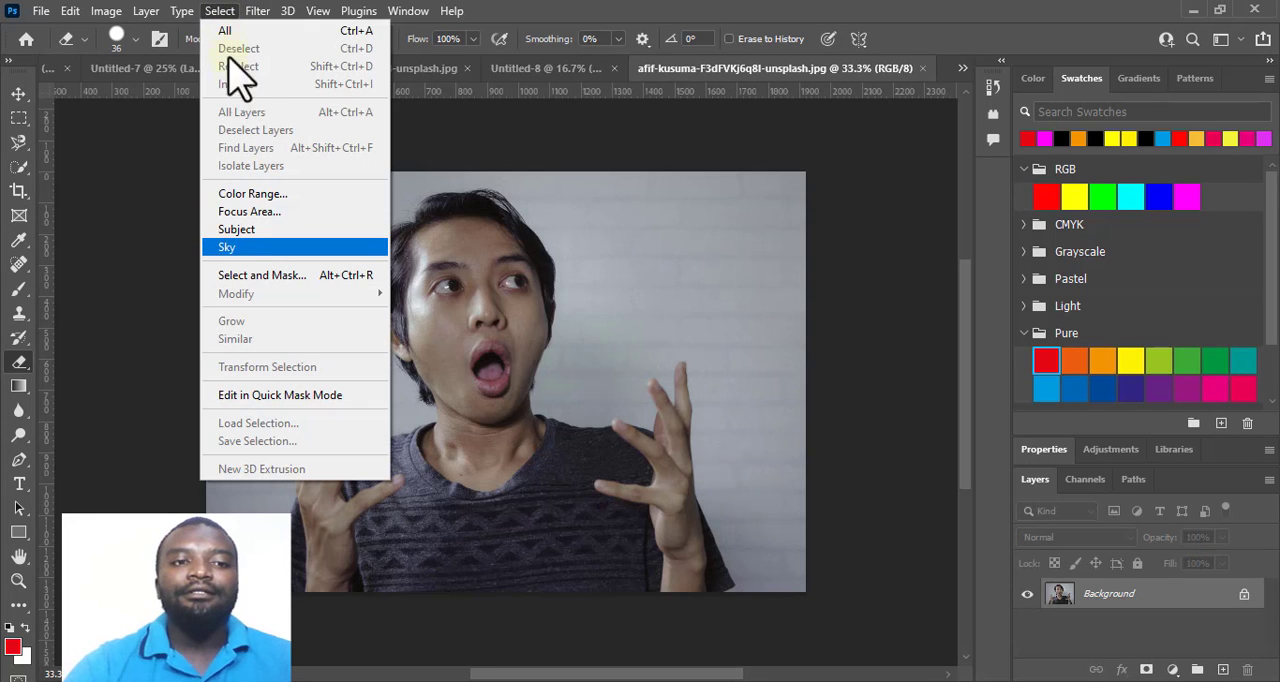
click(243, 229)
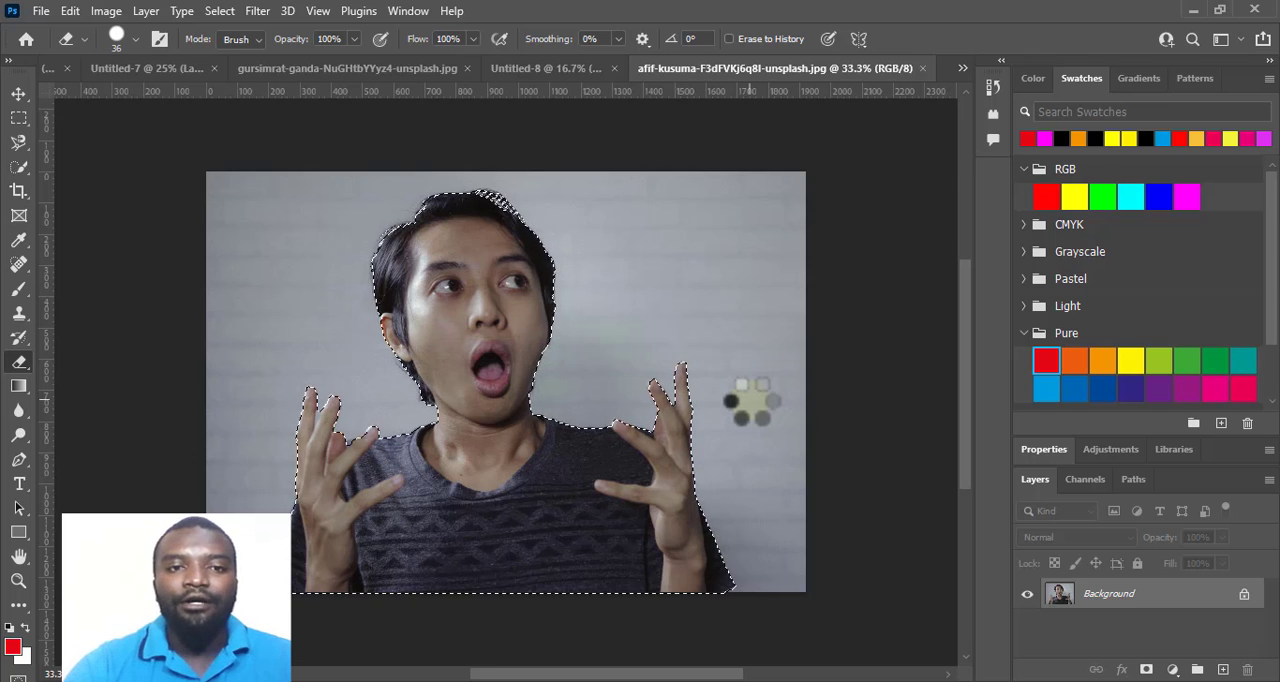
key(ctrl+plus)
key(ctrl+plus)
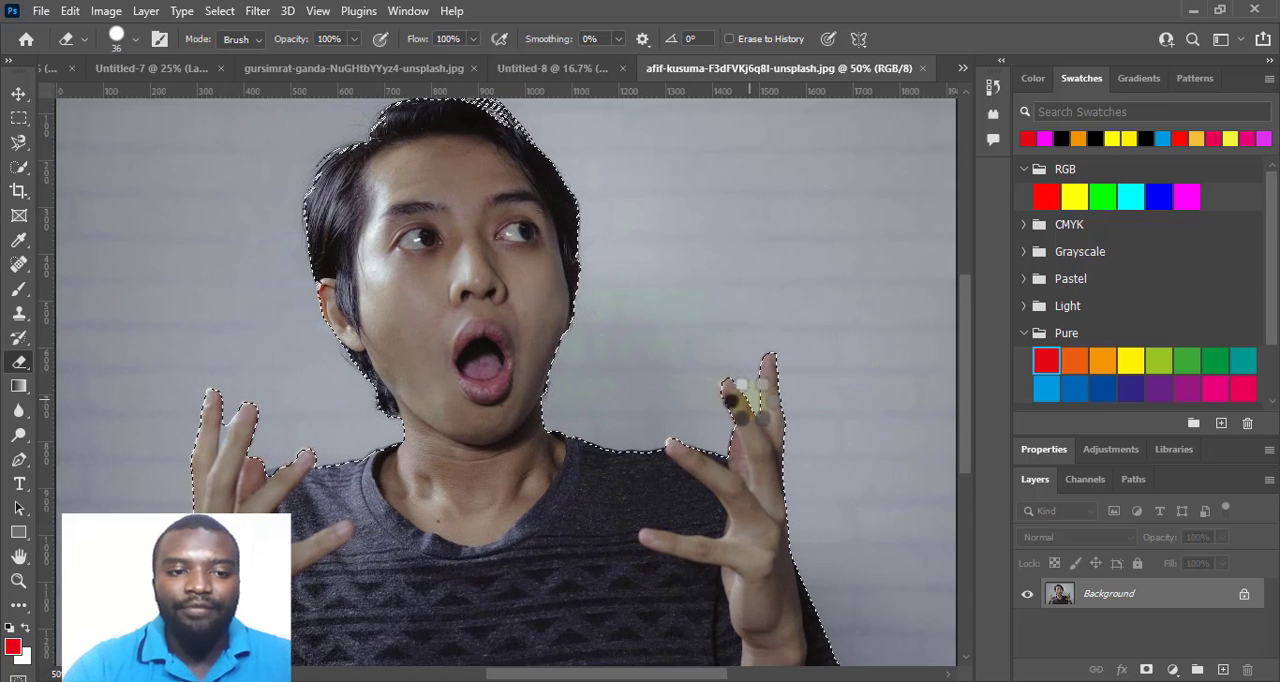
Examine the open-mouthed man's selection outline at 66.7% zoom, from his hair to his fingers and the shirt's lower edge.
scroll(614, 397, up, 3)
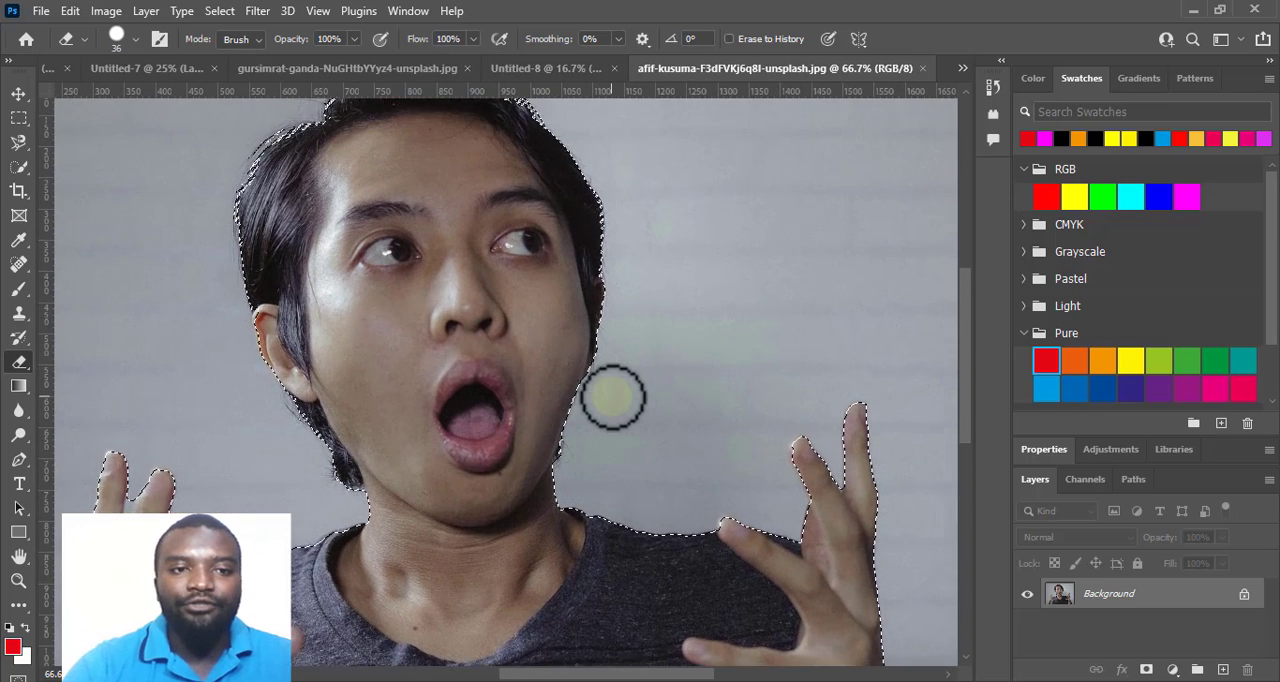
scroll(471, 271, down, 4)
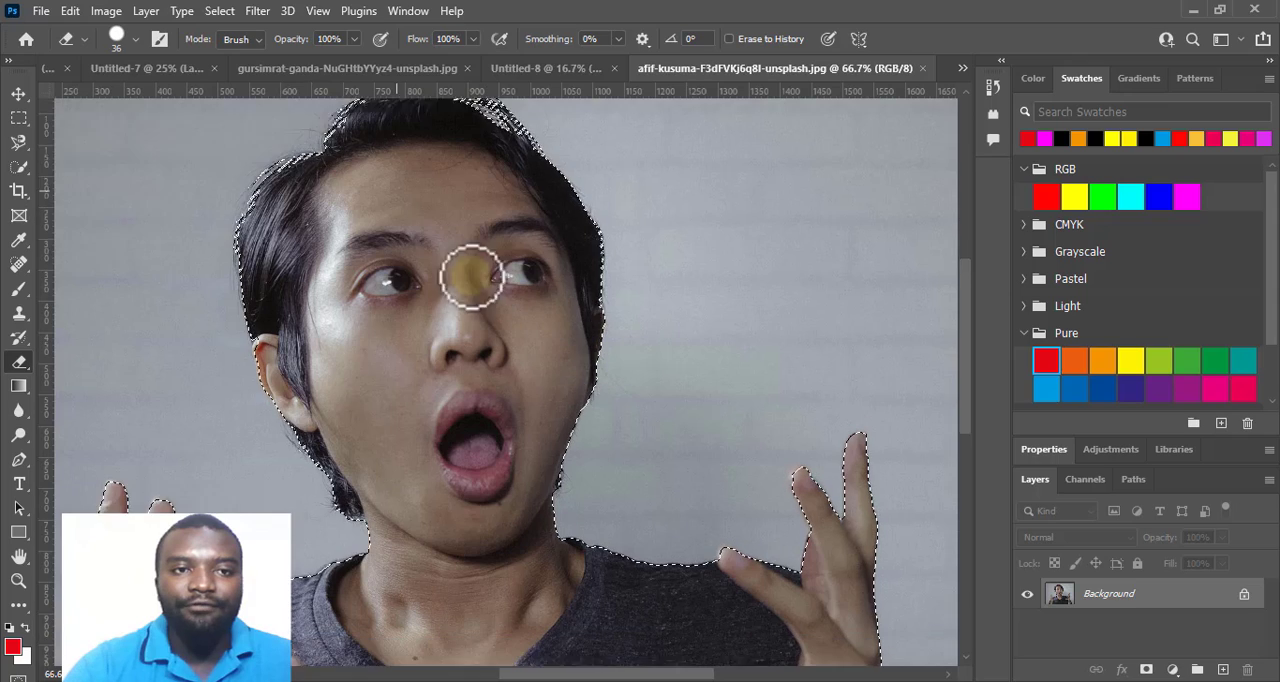
scroll(405, 215, up, 3)
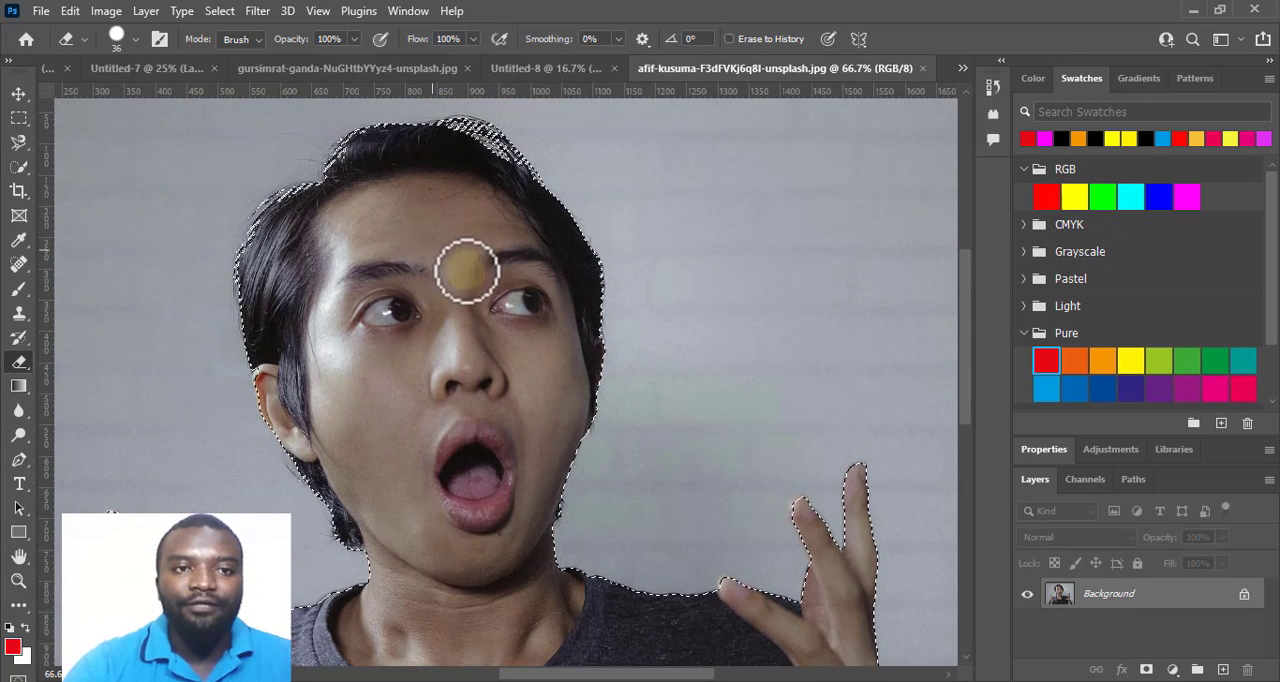
scroll(465, 272, down, 4)
scroll(471, 272, down, 5)
scroll(471, 272, up, 5)
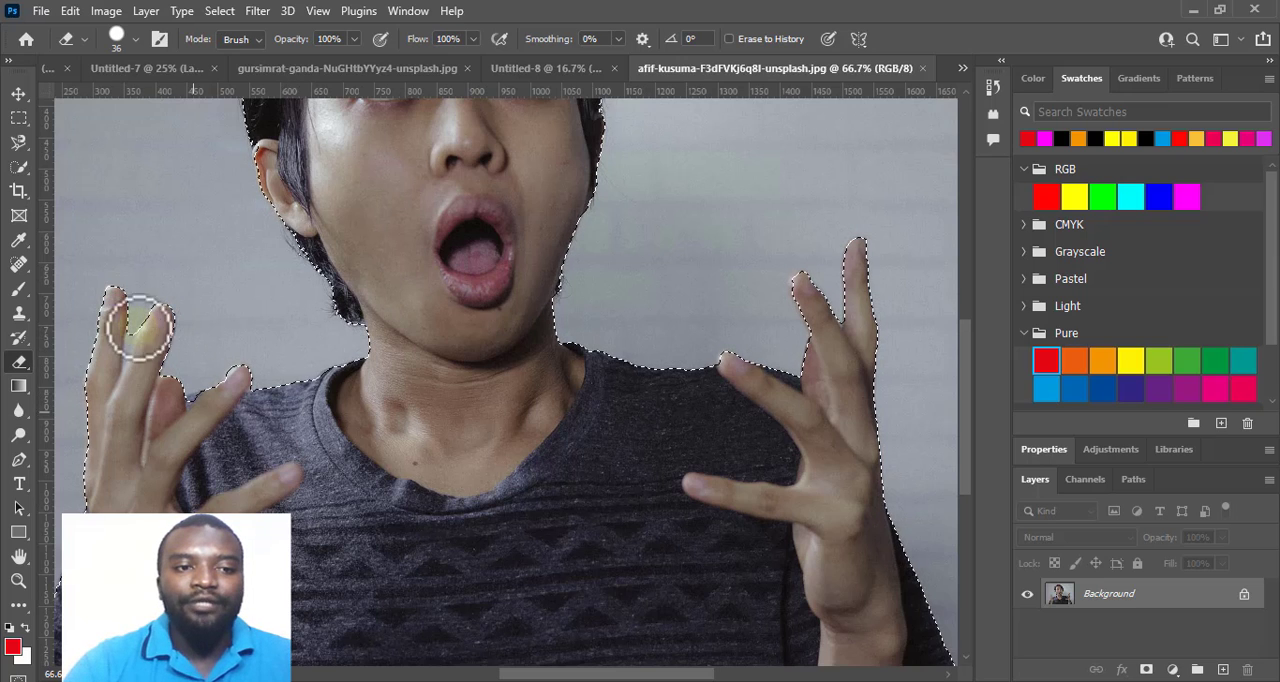
scroll(523, 435, down, 3)
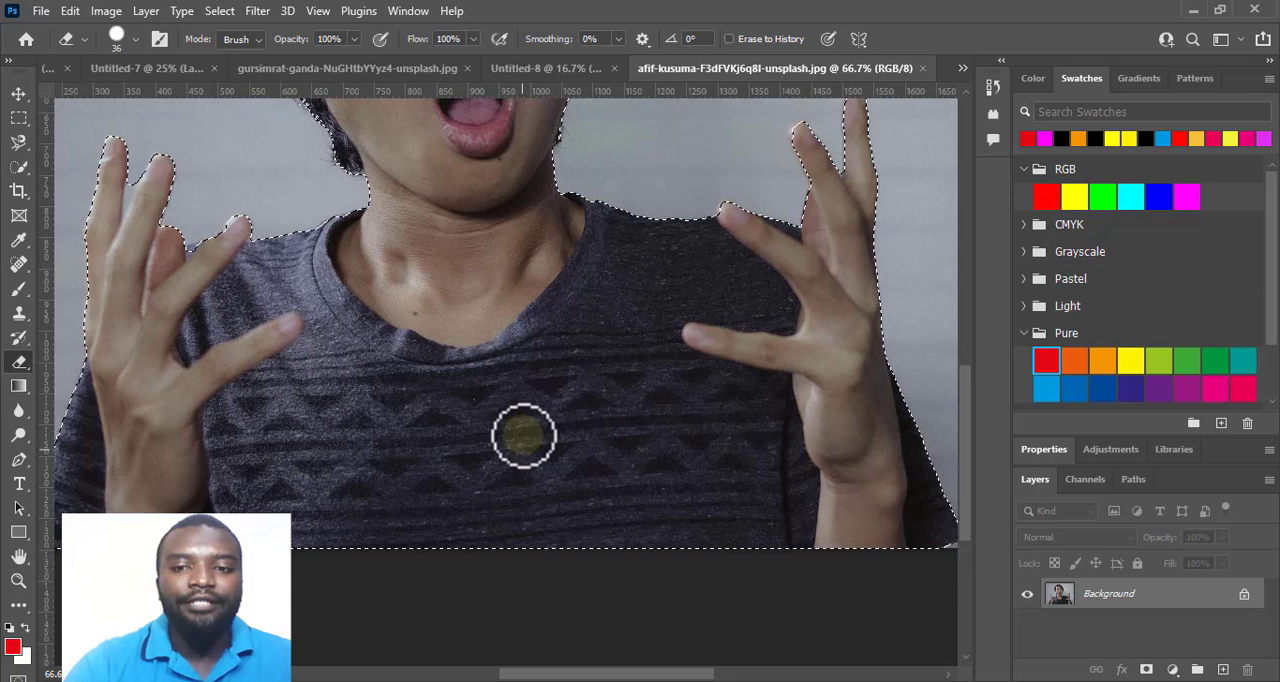
scroll(523, 435, up, 4)
mouse_move(680, 666)
mouse_down()
mouse_move(786, 677)
mouse_move(609, 678)
mouse_move(641, 677)
mouse_up()
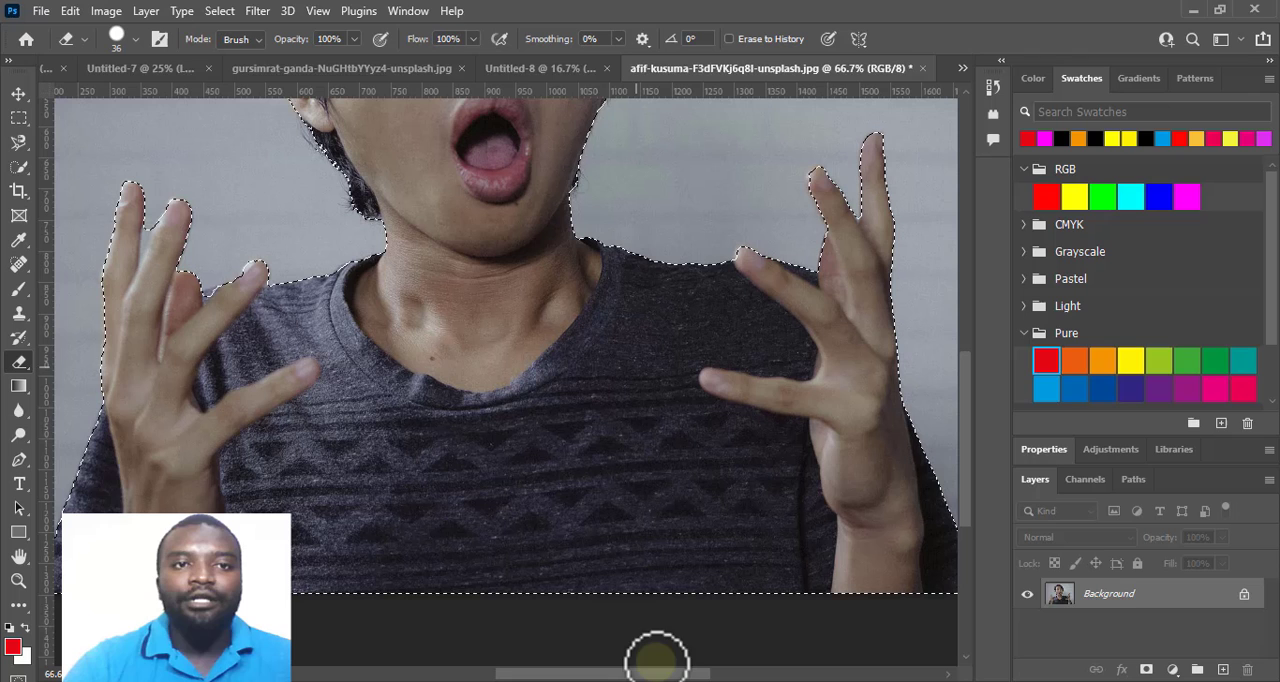
click(222, 12)
click(266, 233)
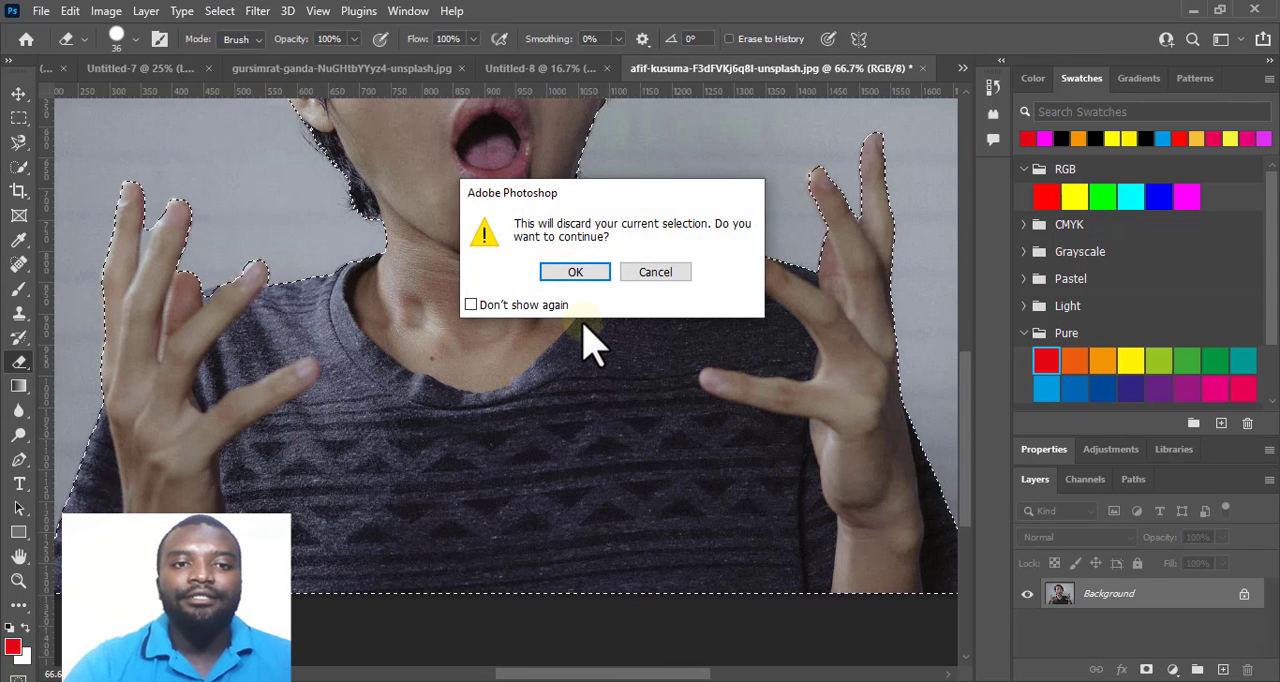
click(655, 272)
Refine the open-mouthed man's selection in Select and Mask with an edge detection radius of 2 px.
click(216, 11)
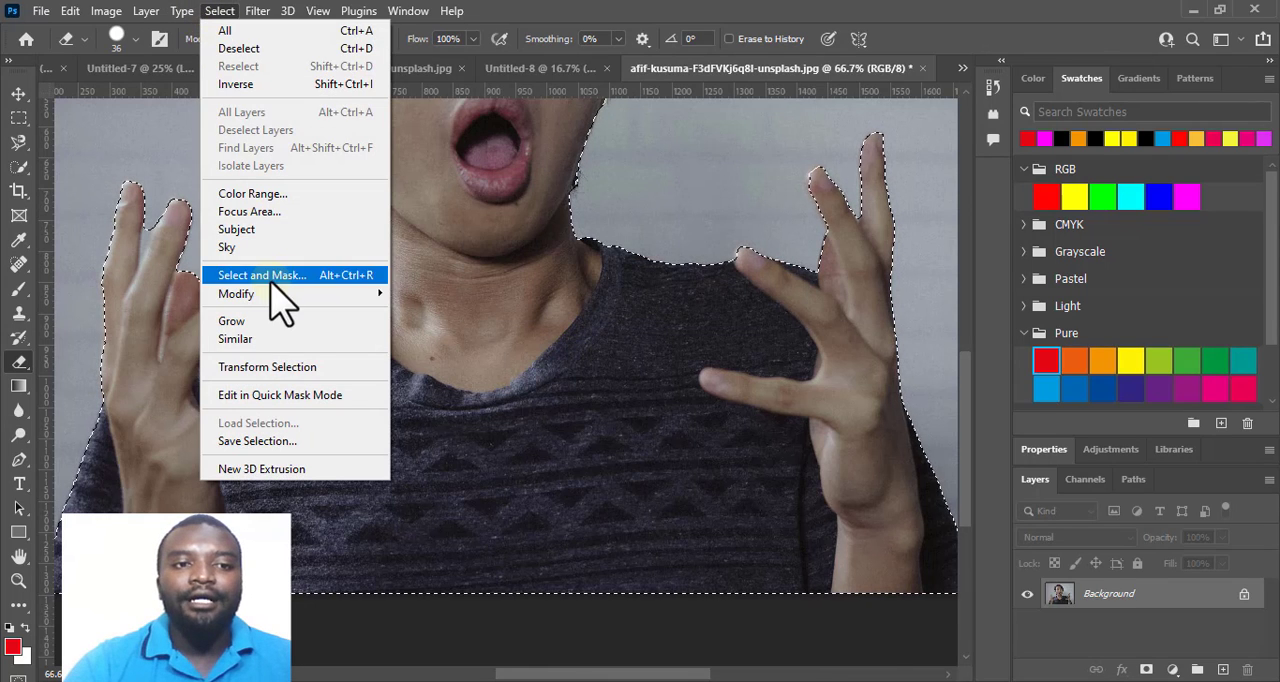
click(355, 276)
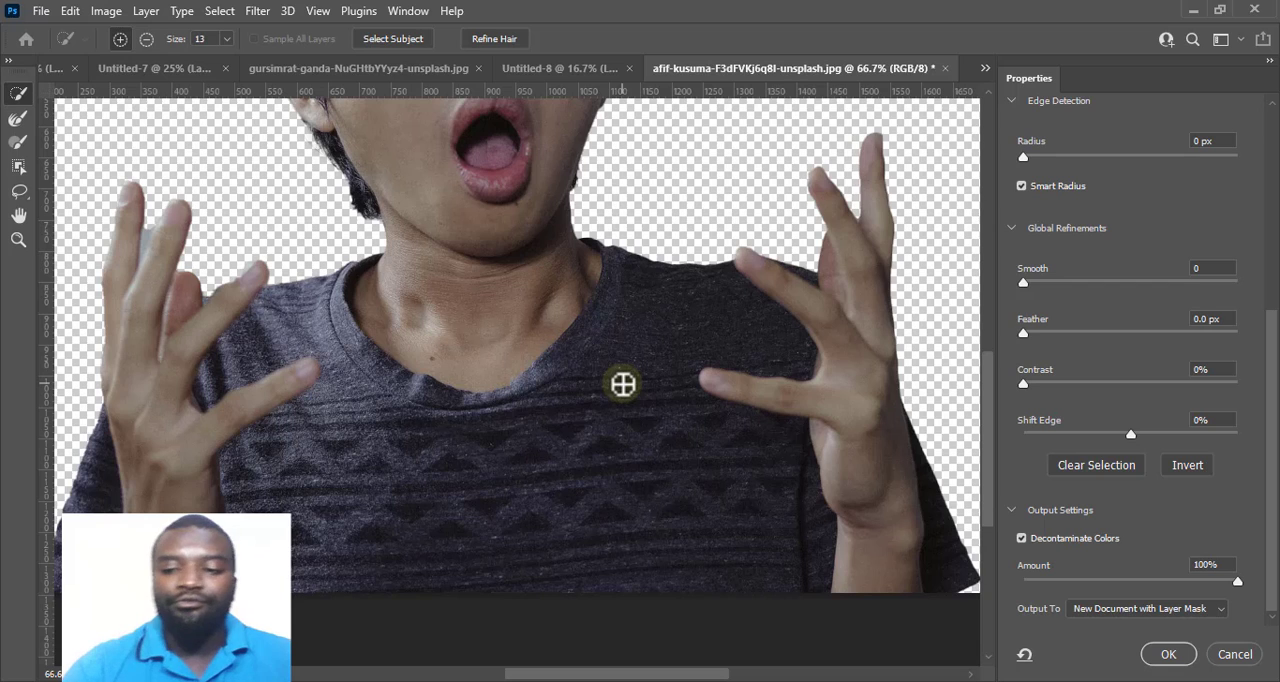
key(ctrl+minus)
key(ctrl+minus)
scroll(622, 384, up, 3)
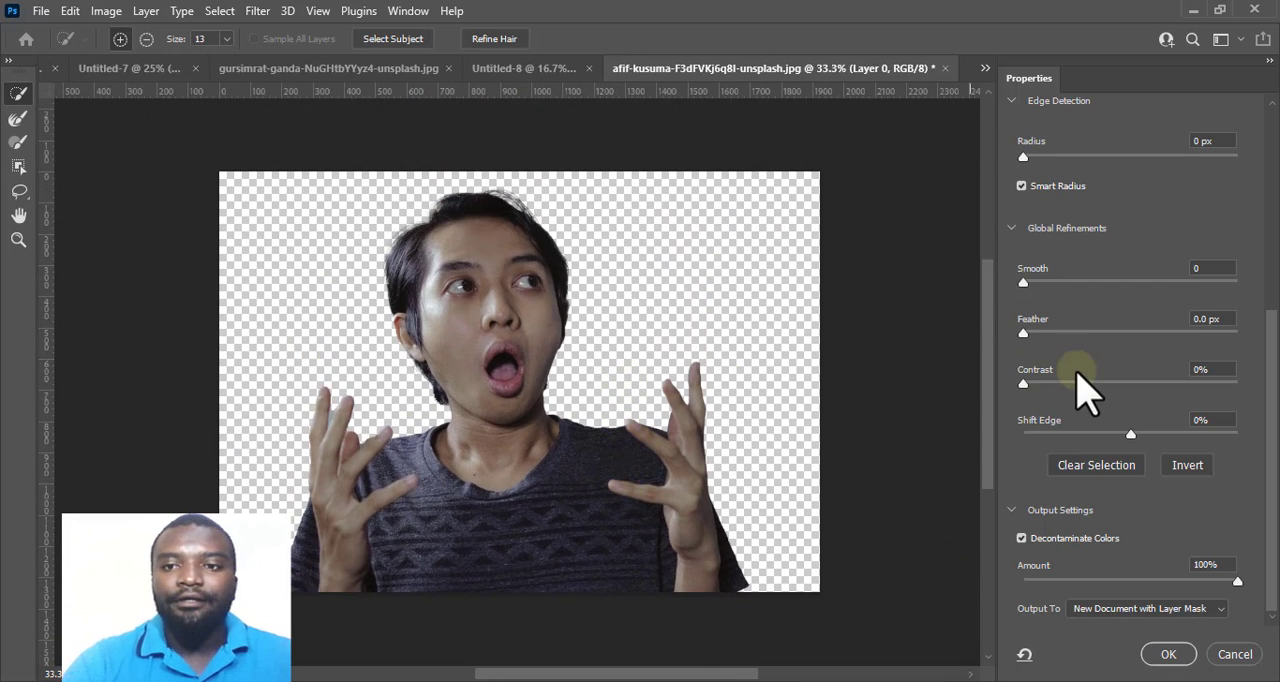
scroll(1085, 390, up, 3)
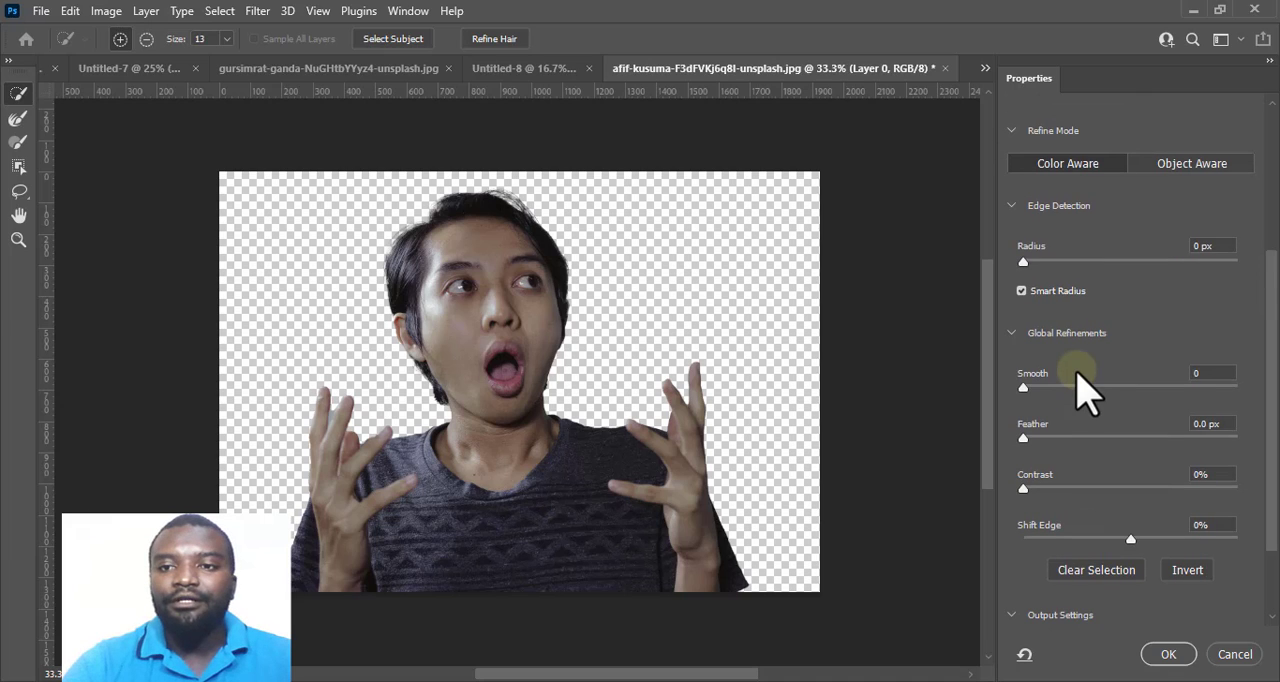
drag(1025, 262, 1056, 265)
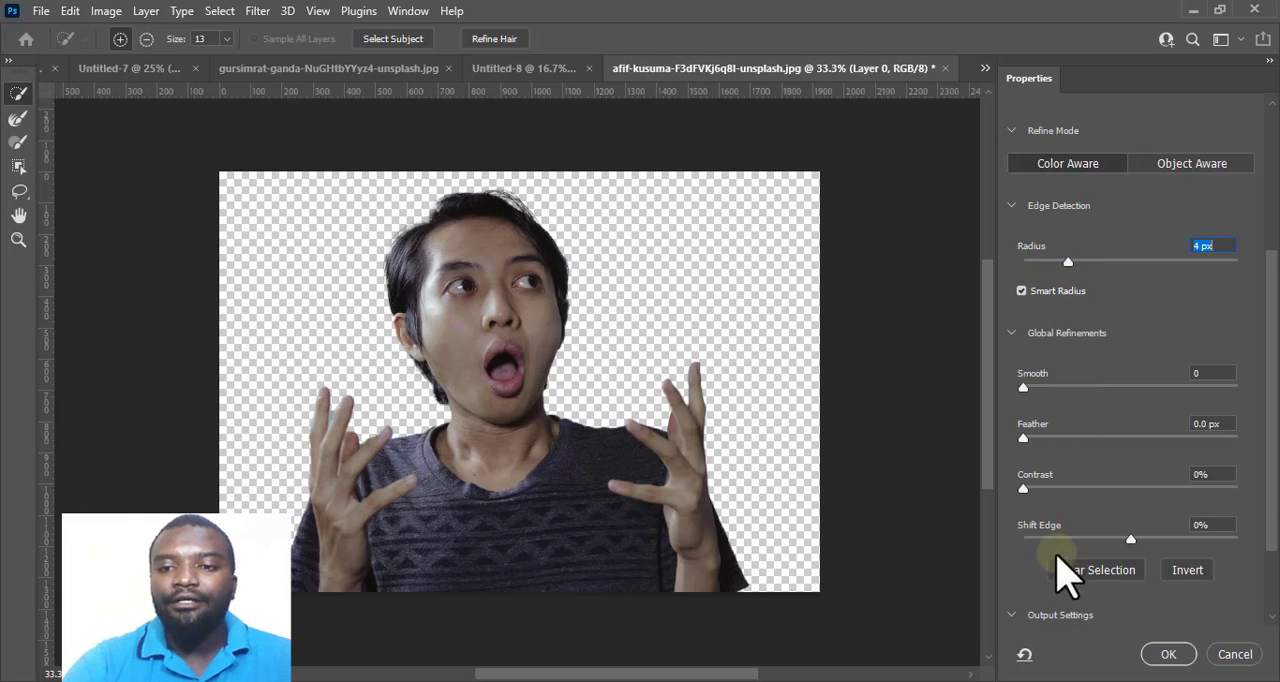
scroll(1056, 590, down, 1)
scroll(1027, 598, down, 1)
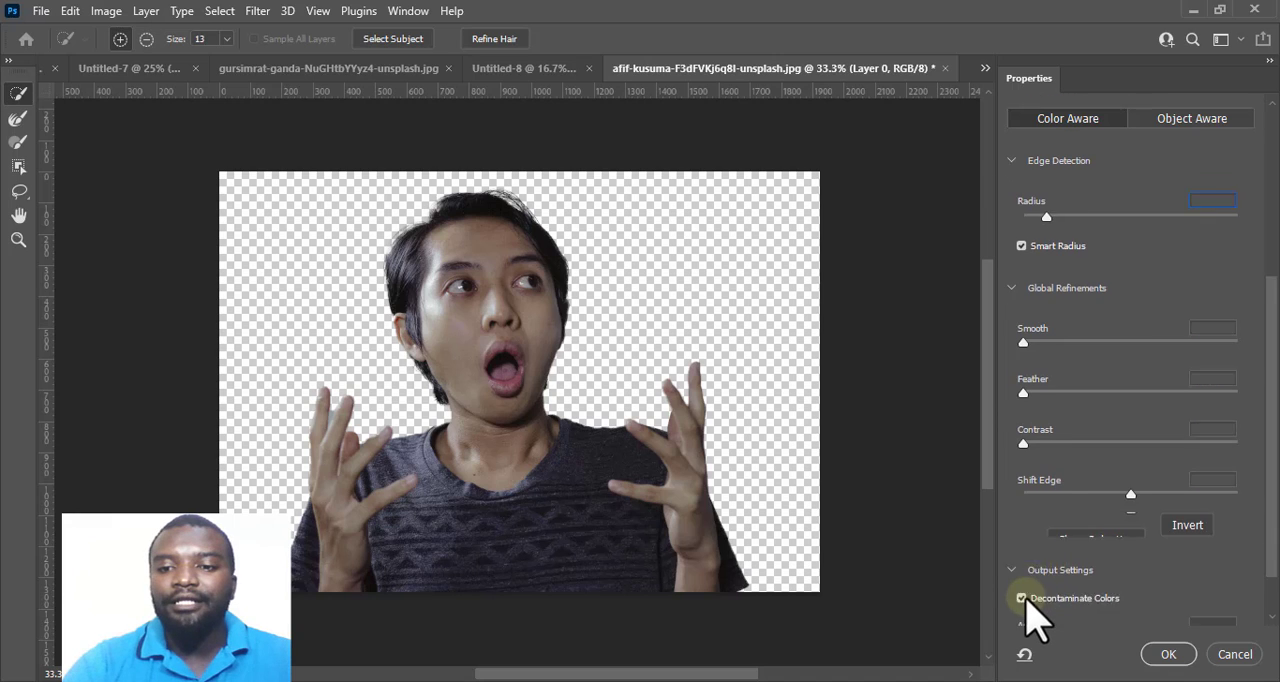
Output the open-mouthed man with Decontaminate Colors at 100% to a new document with layer mask, and apply that mask.
click(1025, 598)
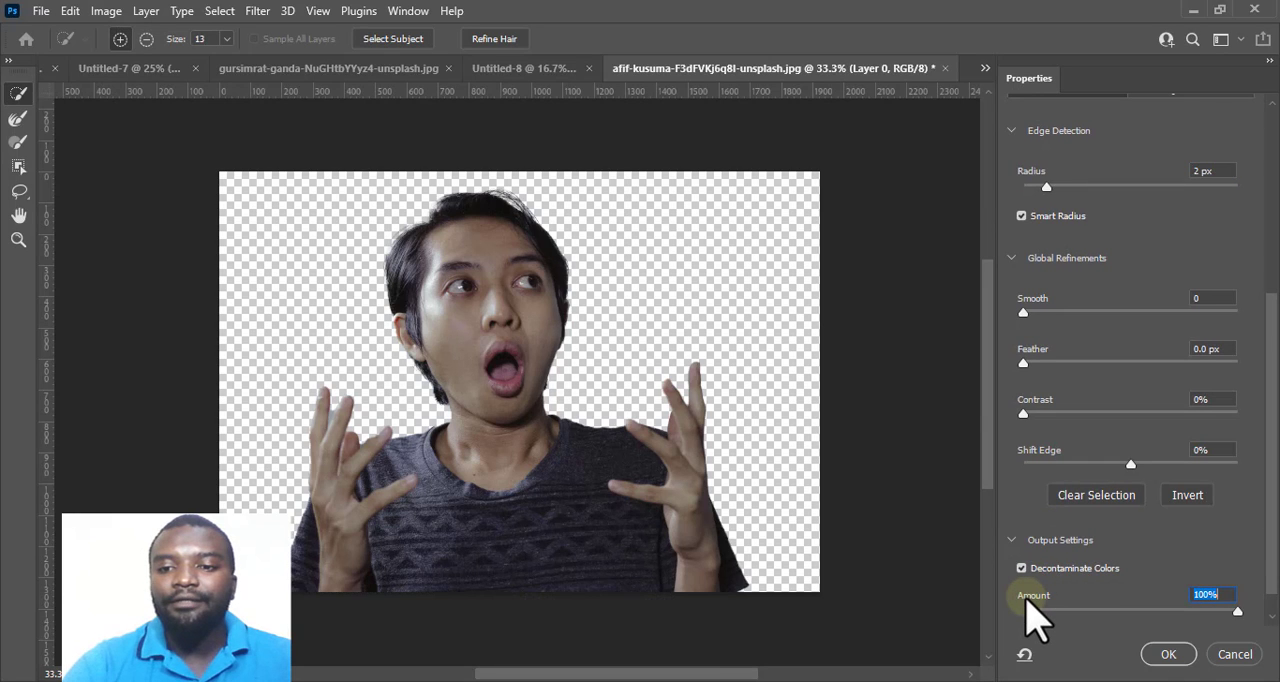
click(1166, 655)
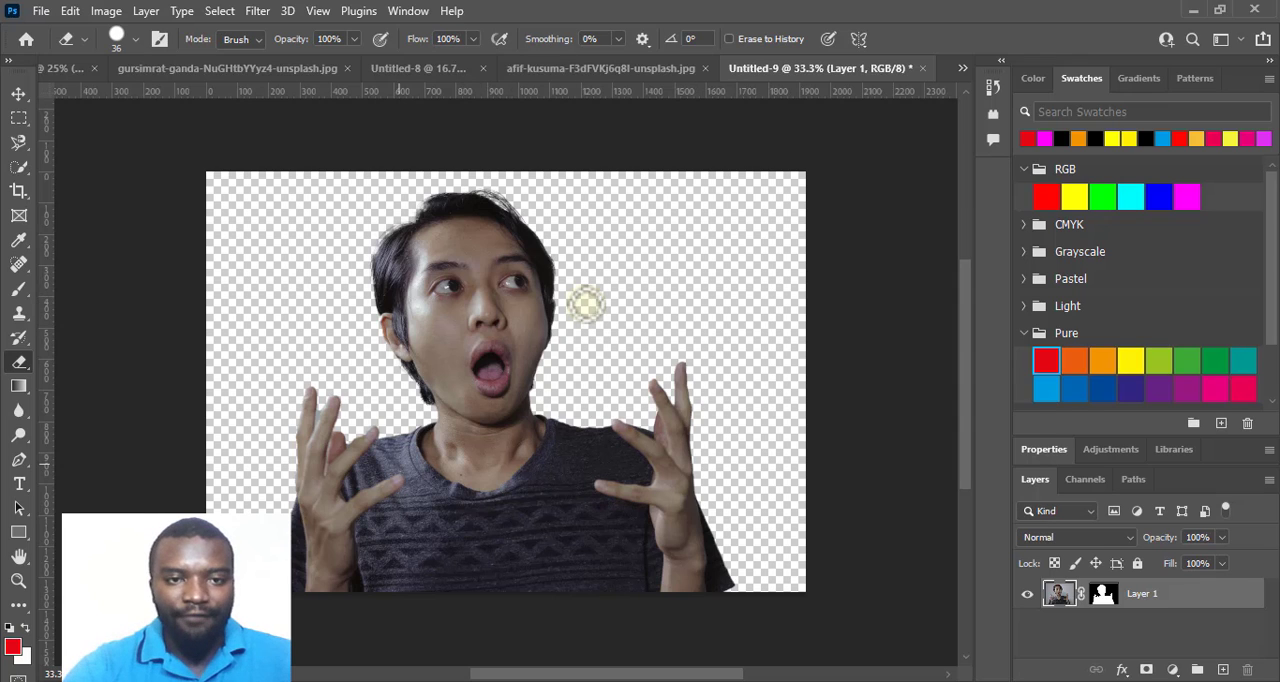
right_click(1103, 590)
click(1140, 470)
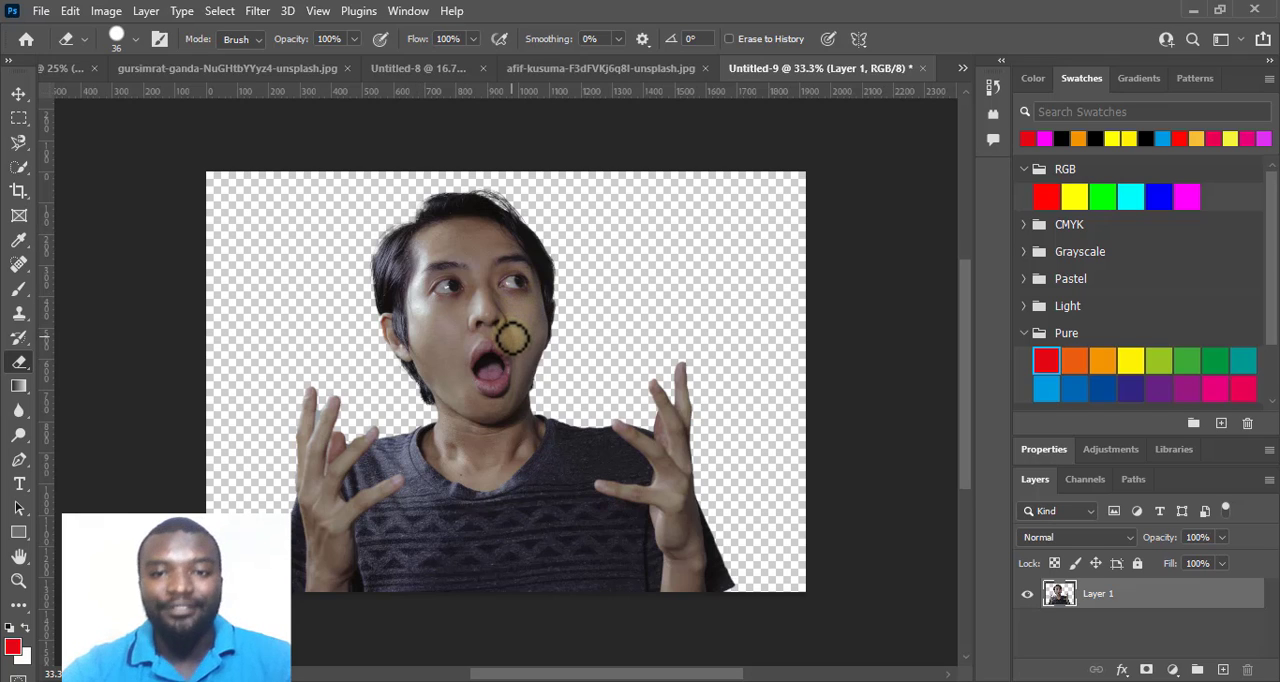
Scale the open-mouthed man's cutout to about 68% and place it right of centre along the canvas's lower edge.
click(18, 95)
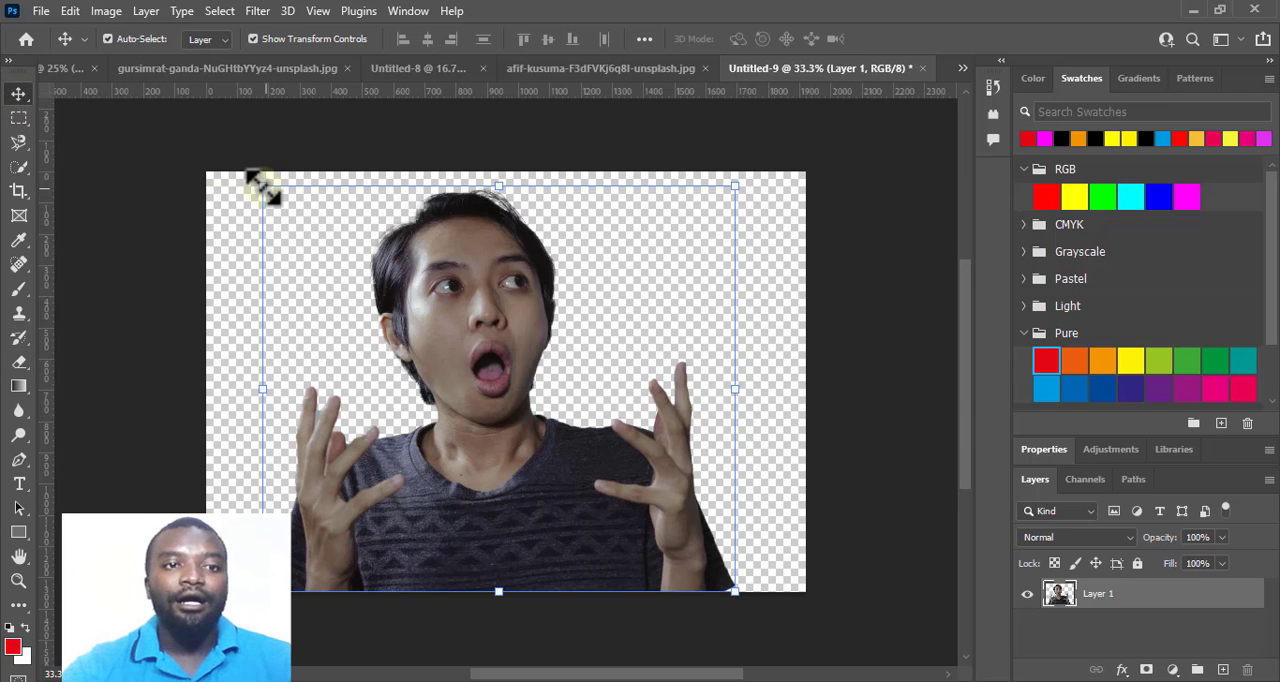
drag(263, 187, 304, 221)
click(389, 39)
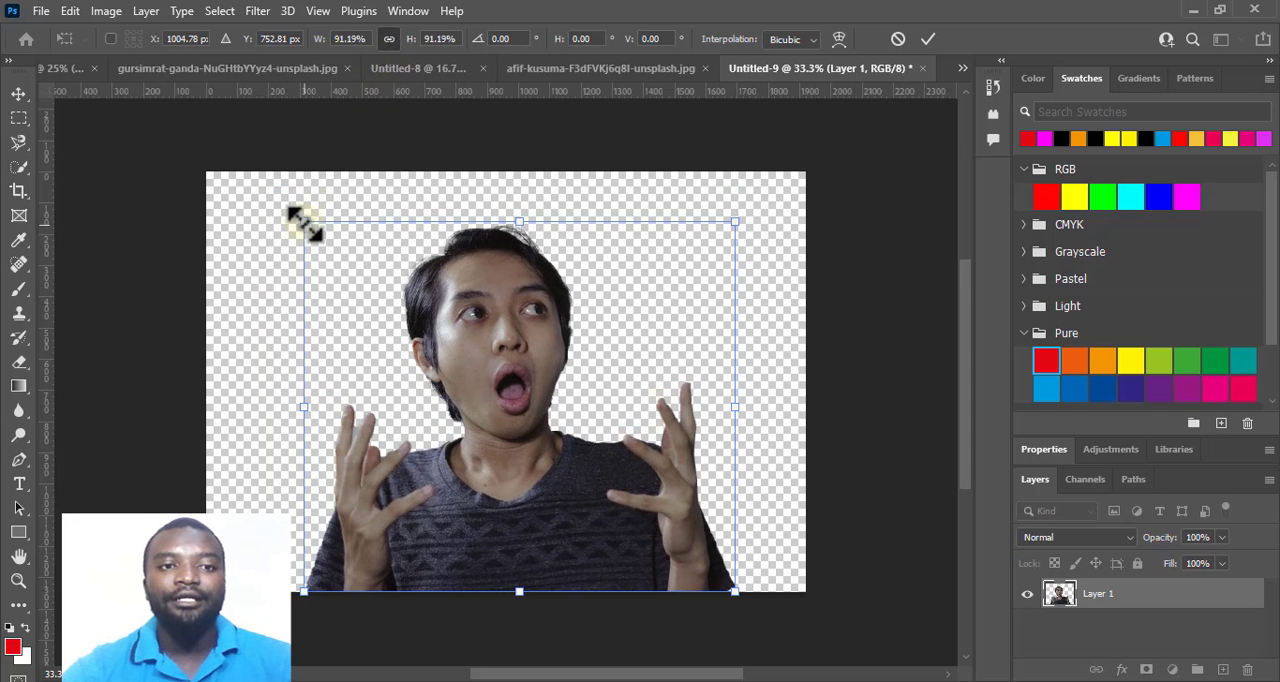
drag(310, 228, 380, 360)
drag(562, 425, 579, 430)
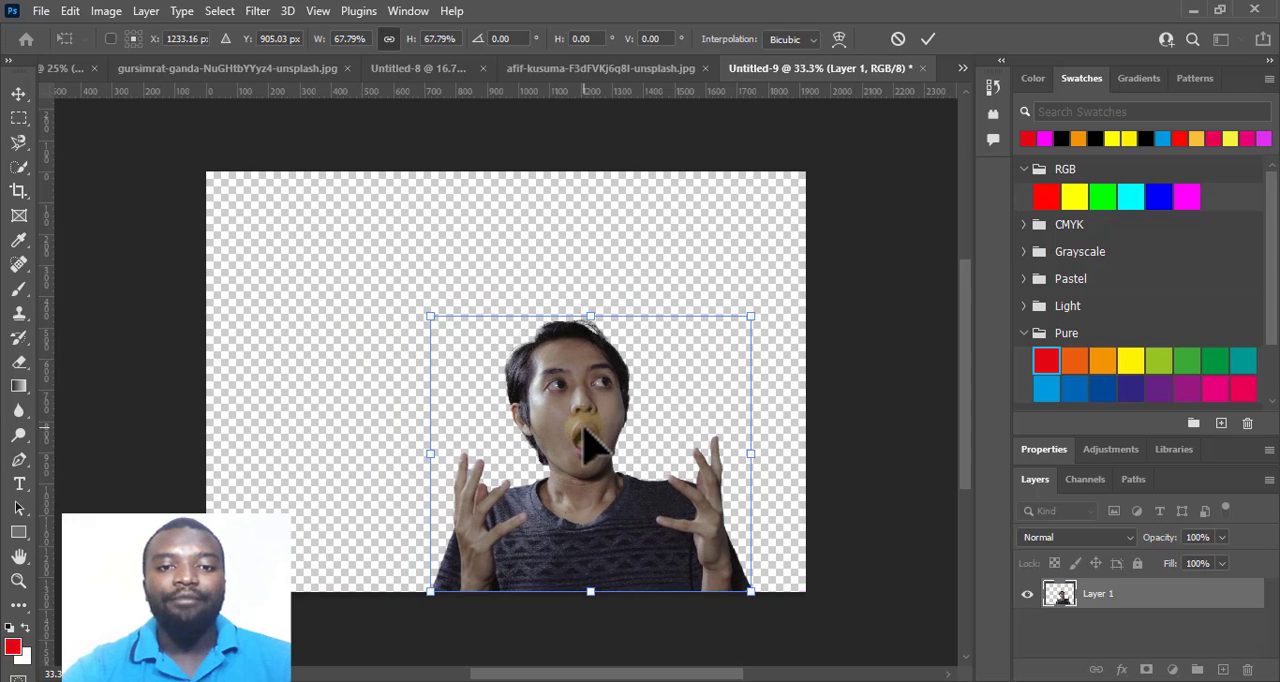
click(928, 39)
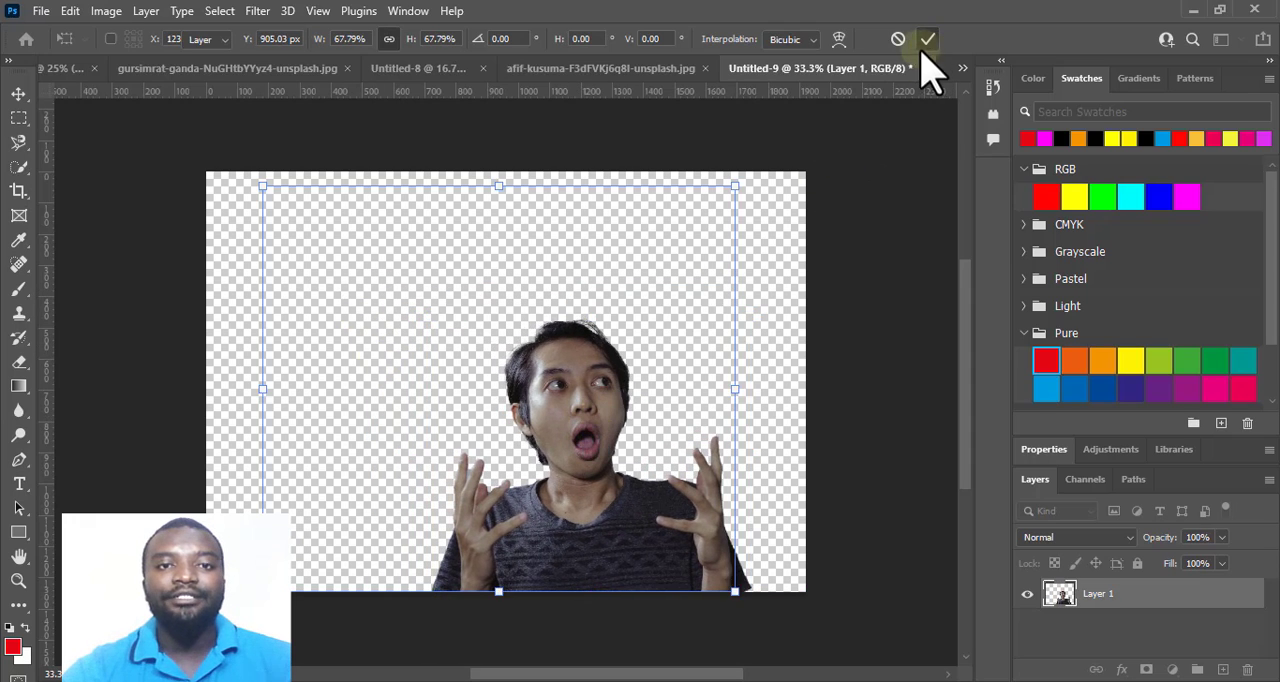
Apply the layer mask of the denim-jacket man in Untitled-7 and copy his layer into Untitled-9.
click(52, 70)
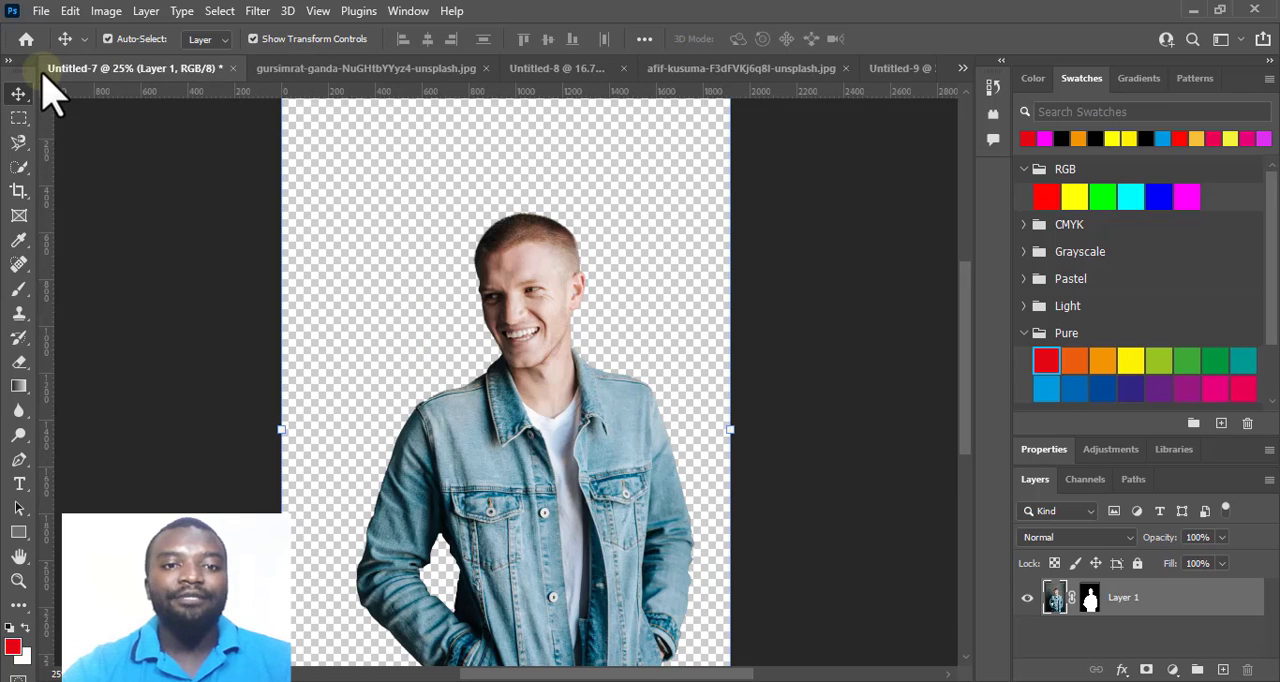
click(1090, 597)
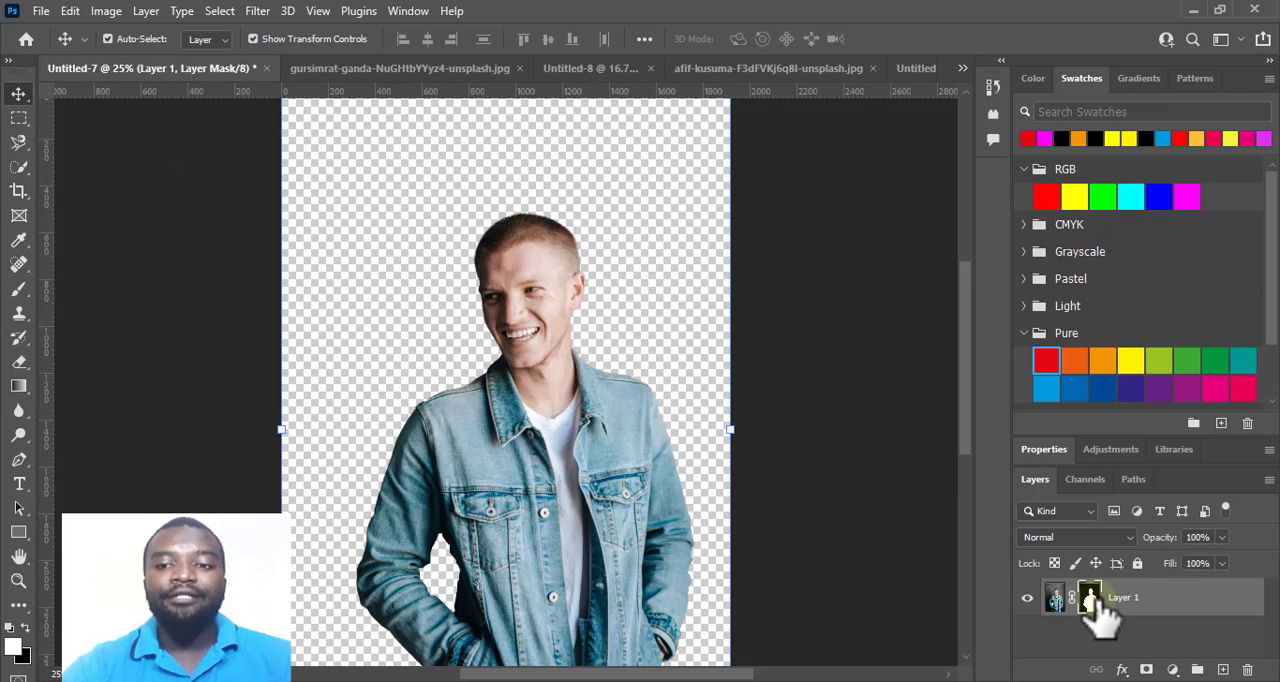
right_click(1094, 600)
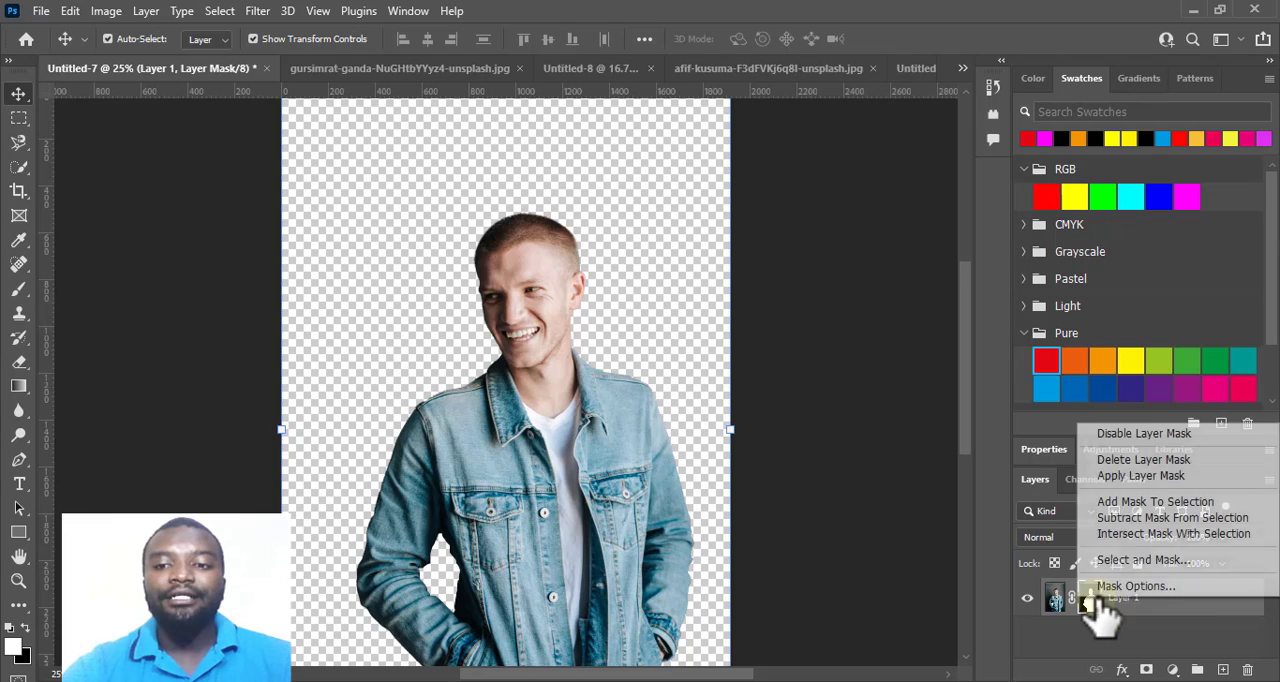
click(1127, 478)
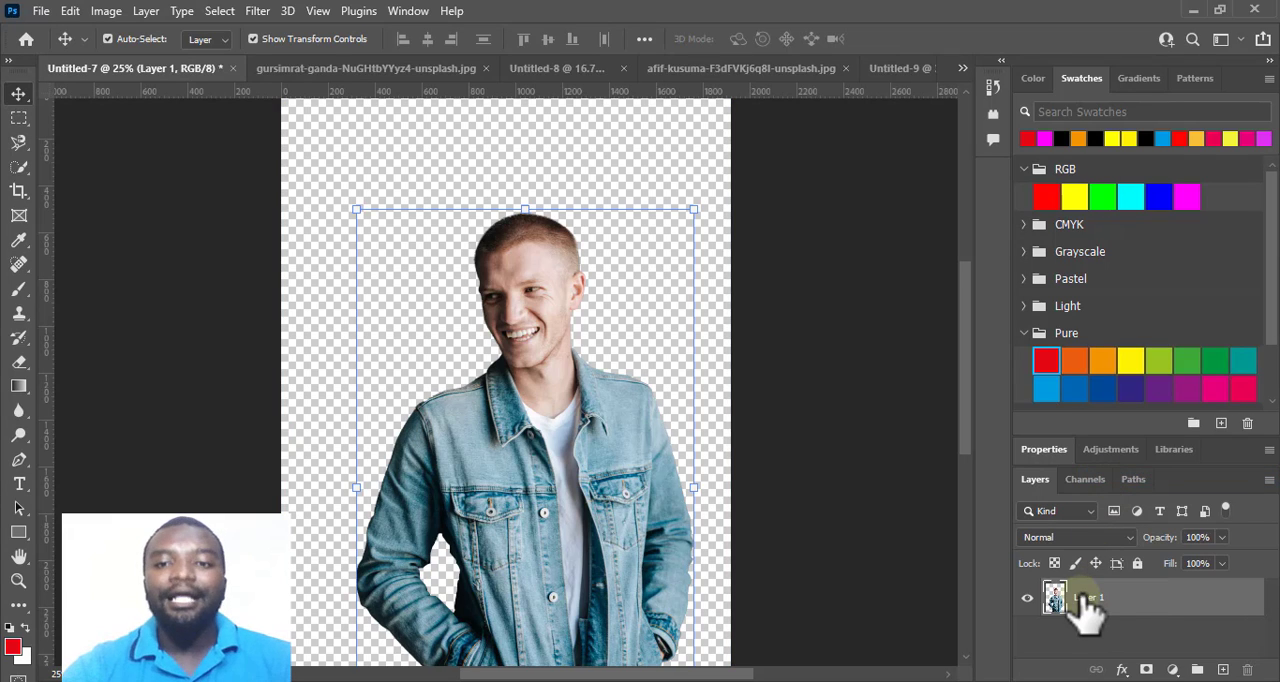
drag(1088, 610, 323, 364)
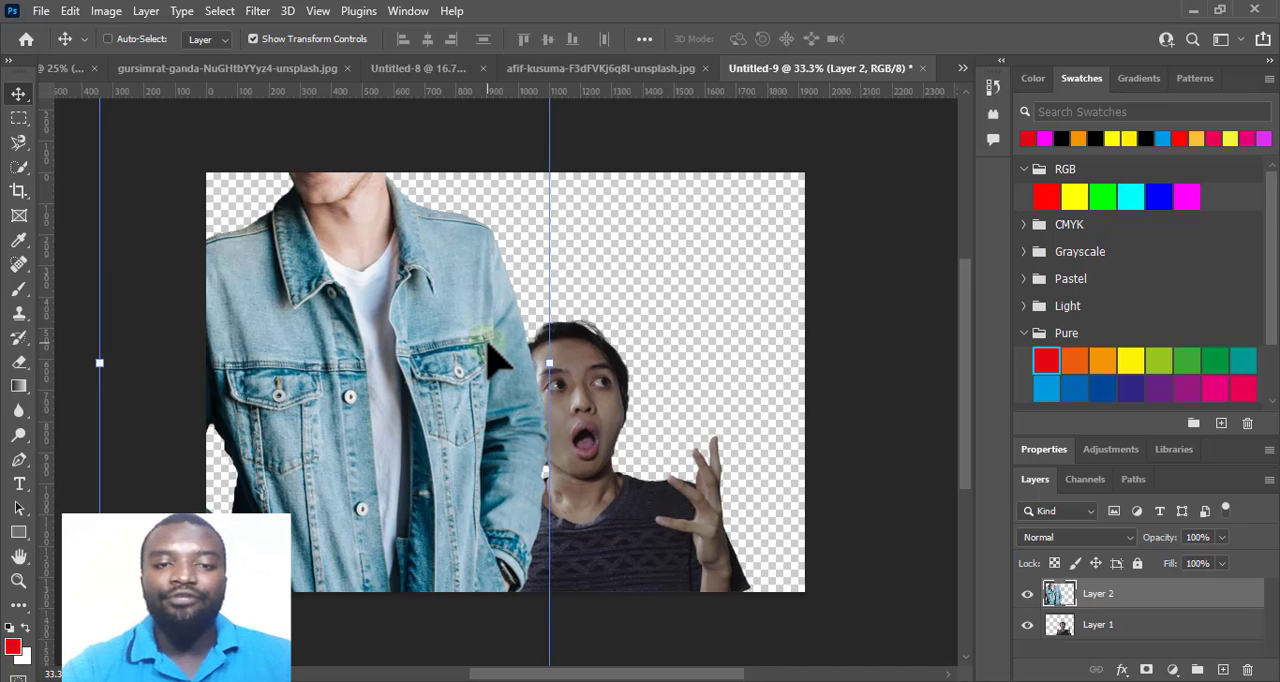
Scale the denim-jacket man to about 56% and place him to the left of the open-mouthed man.
scroll(485, 343, down, 2)
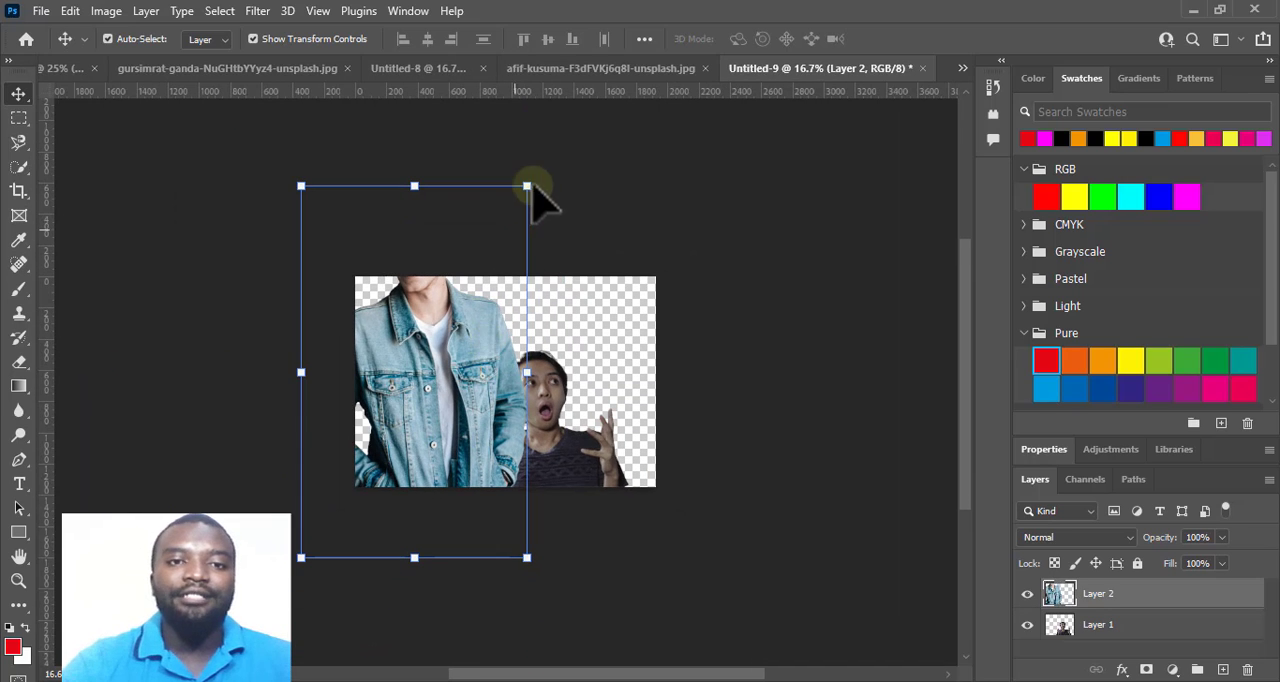
drag(530, 185, 436, 334)
drag(358, 440, 412, 421)
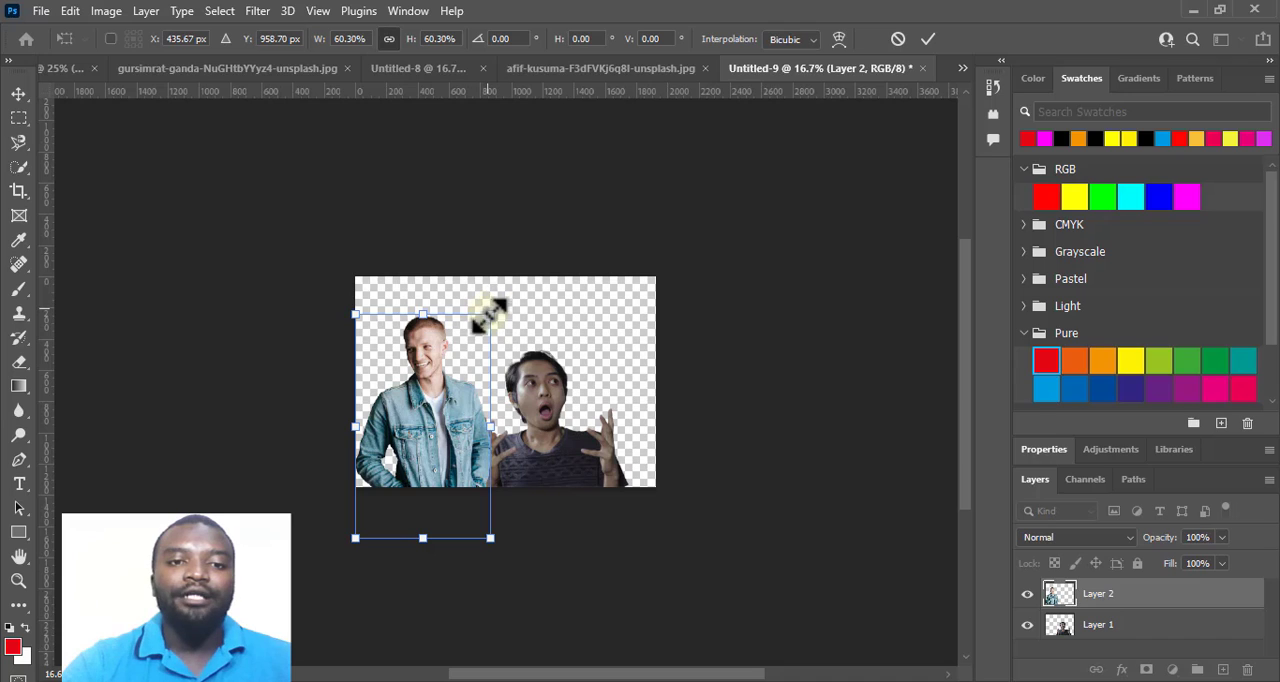
drag(490, 314, 479, 332)
drag(415, 411, 426, 404)
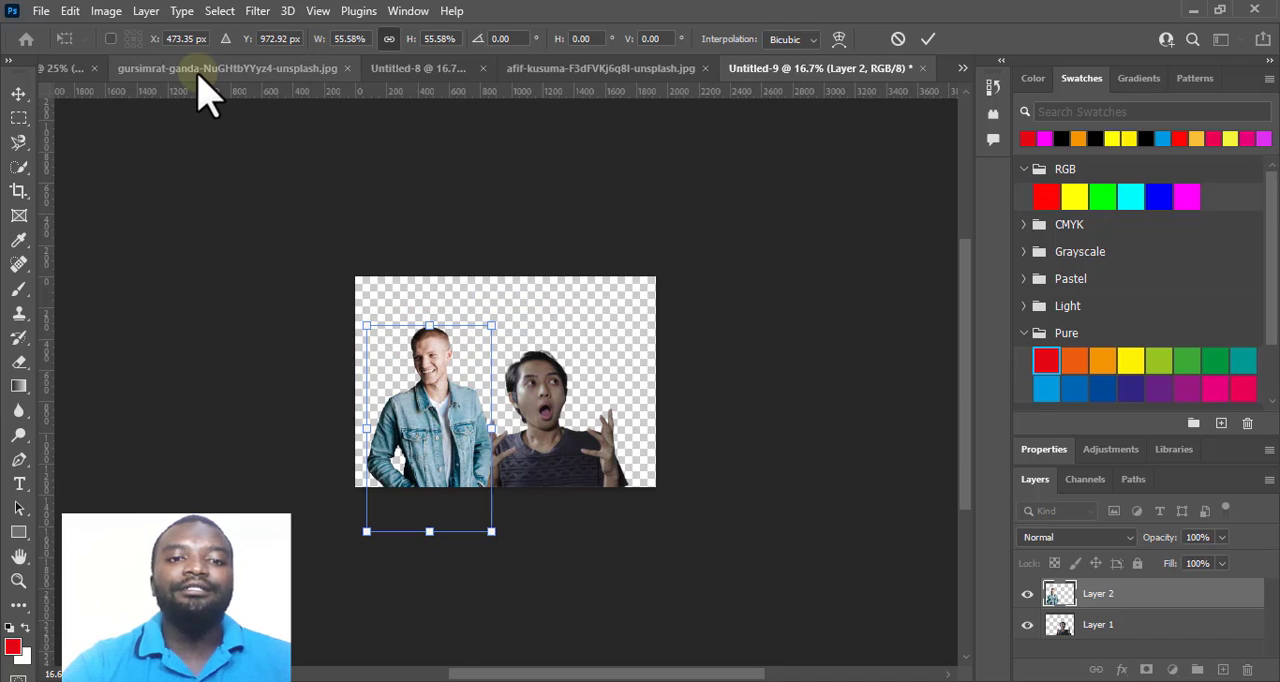
click(930, 42)
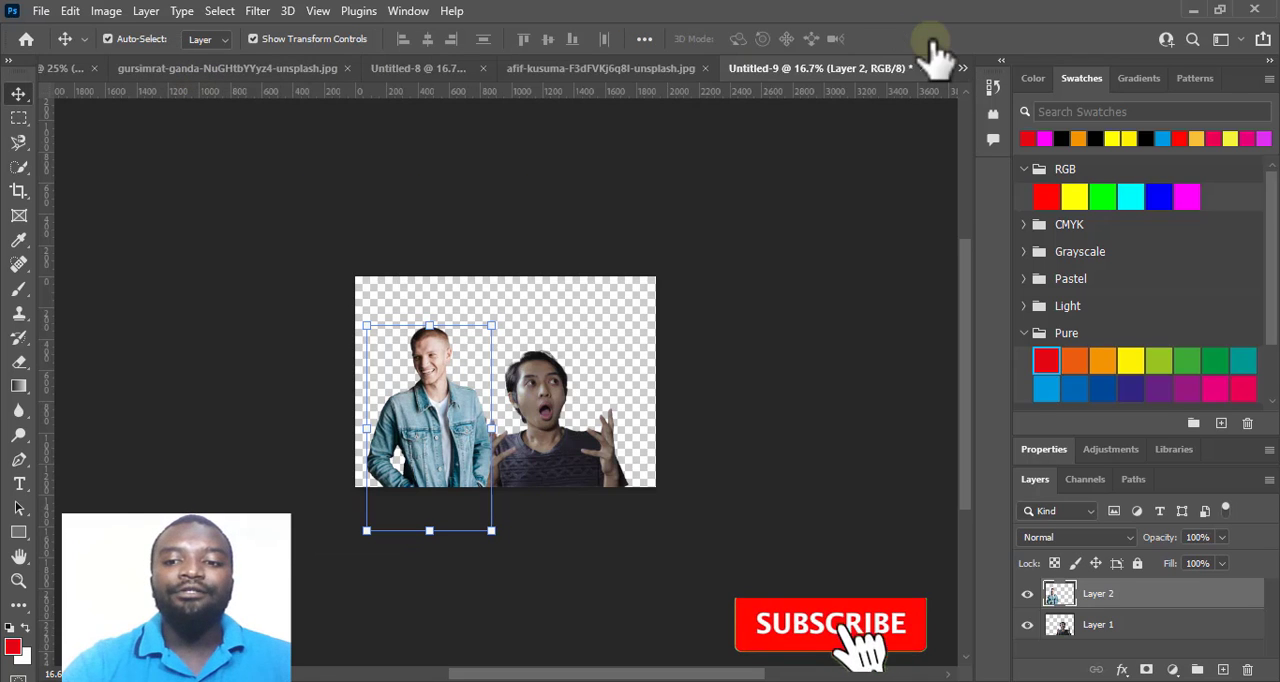
Try to copy the braided woman's layer from Untitled-6 into the open-mouthed man's photo document, and close that document without saving.
click(168, 70)
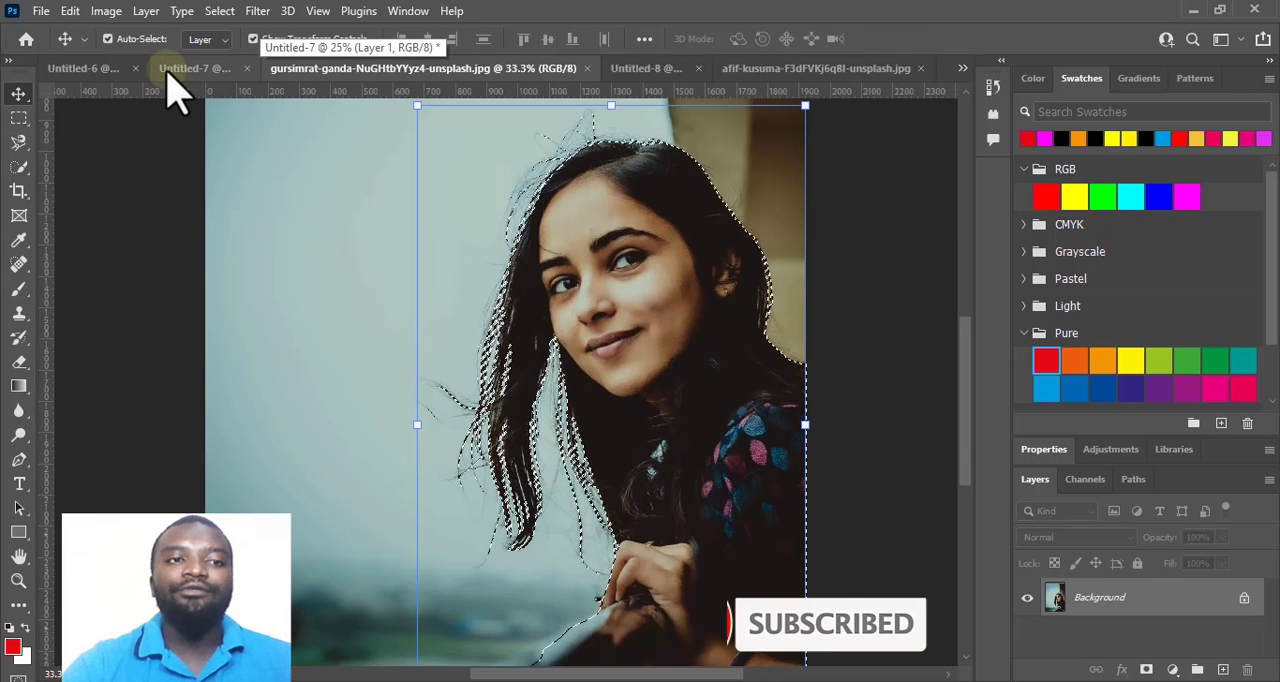
click(88, 70)
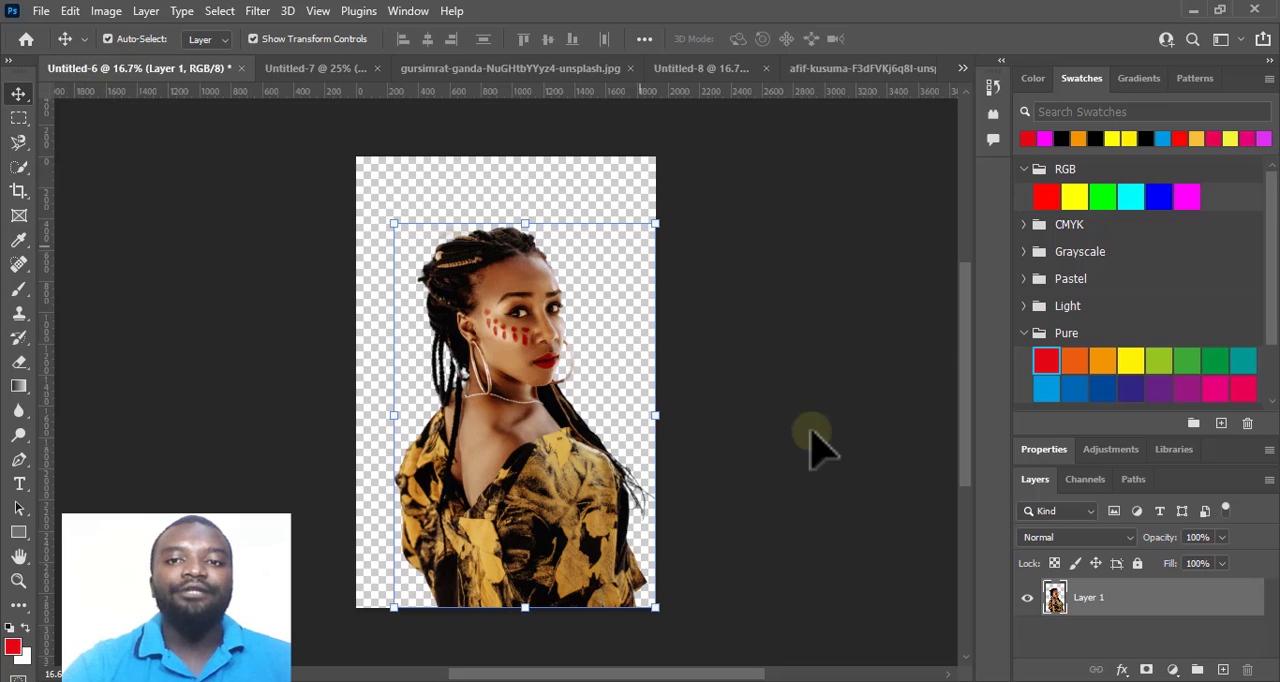
drag(1158, 615, 449, 134)
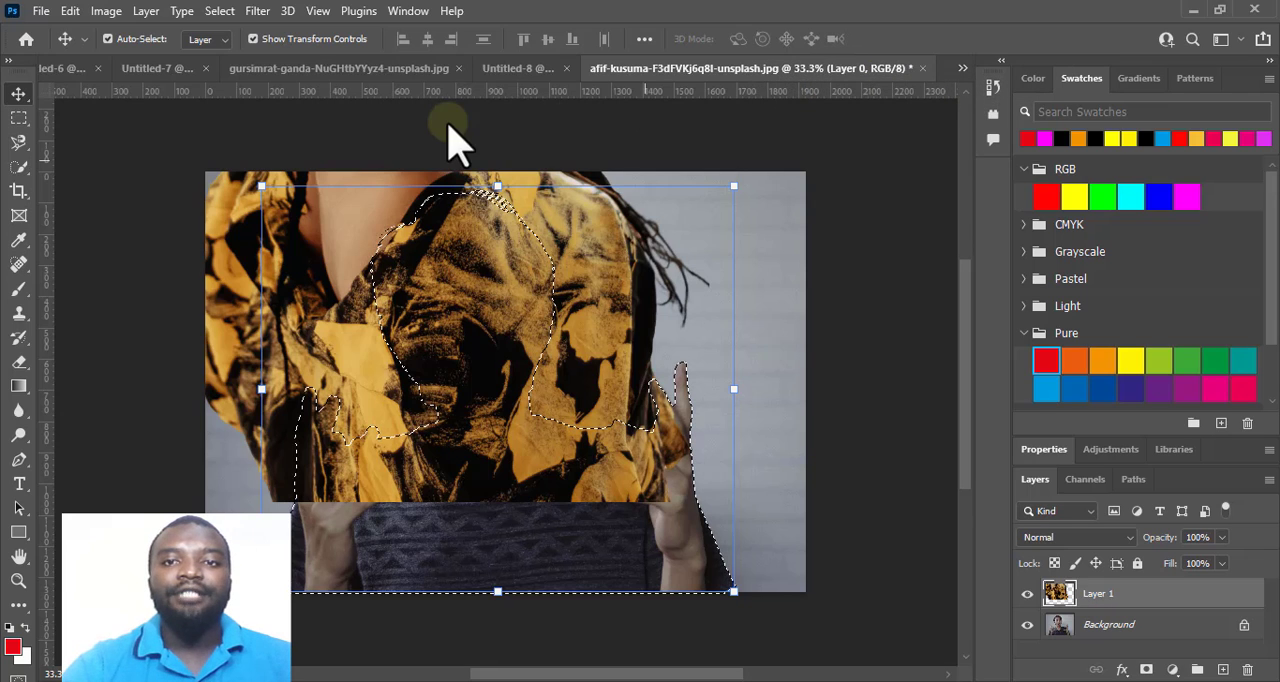
scroll(449, 122, up, 3)
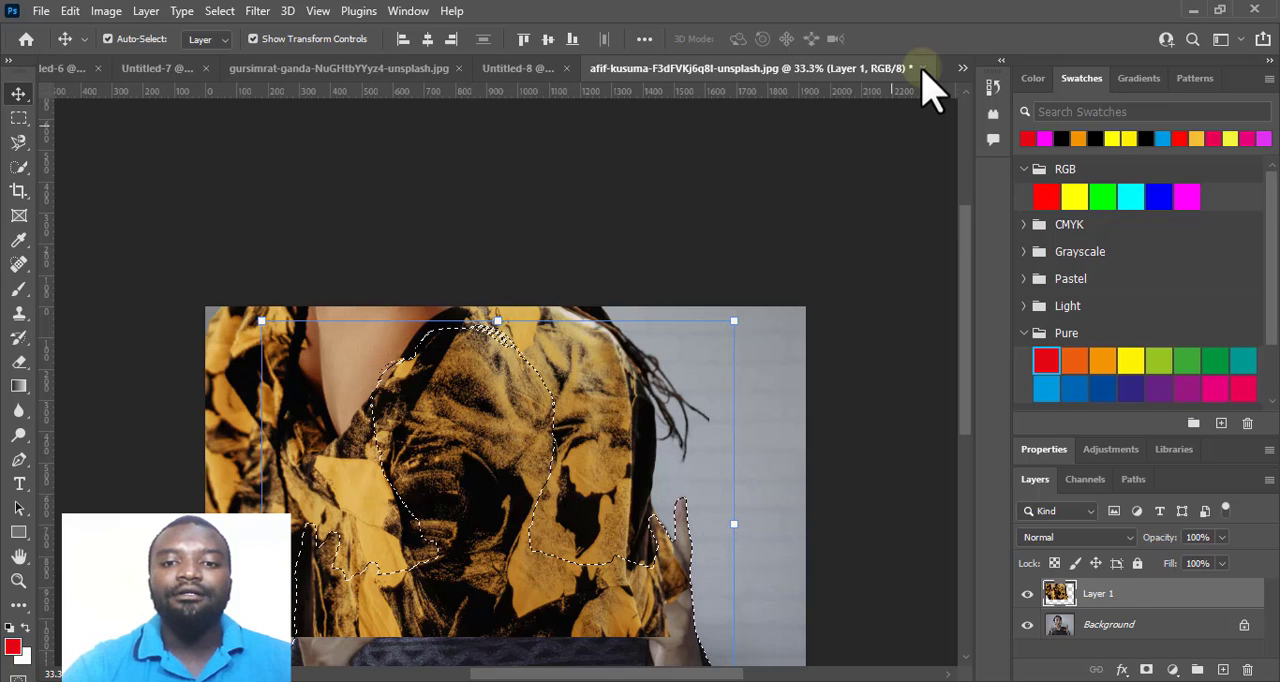
click(922, 68)
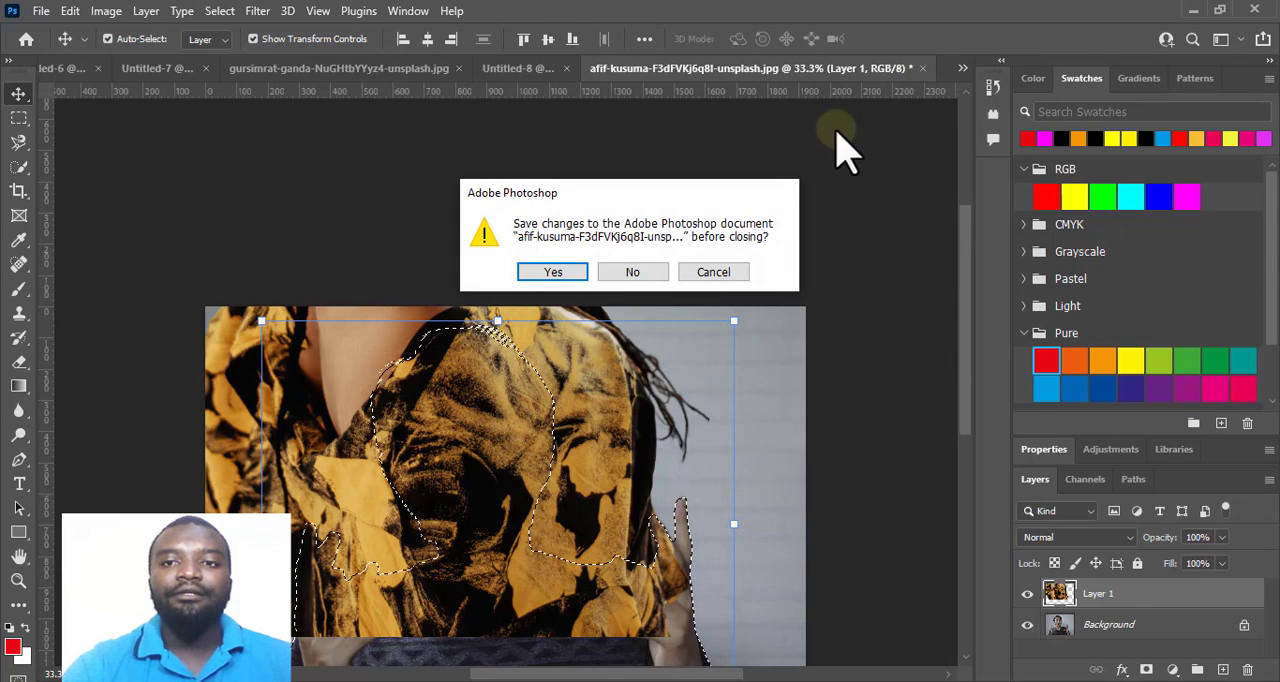
click(646, 271)
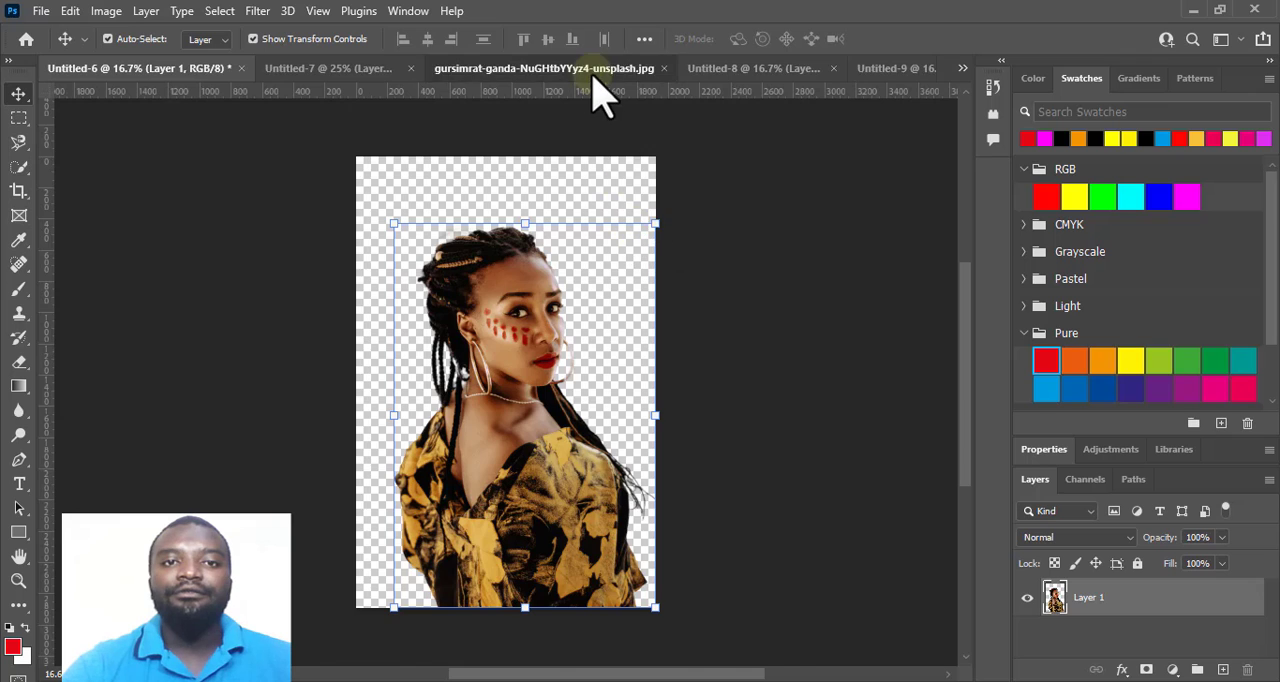
Close the long-haired woman's original photo document and check the cutouts in the remaining open documents.
click(592, 70)
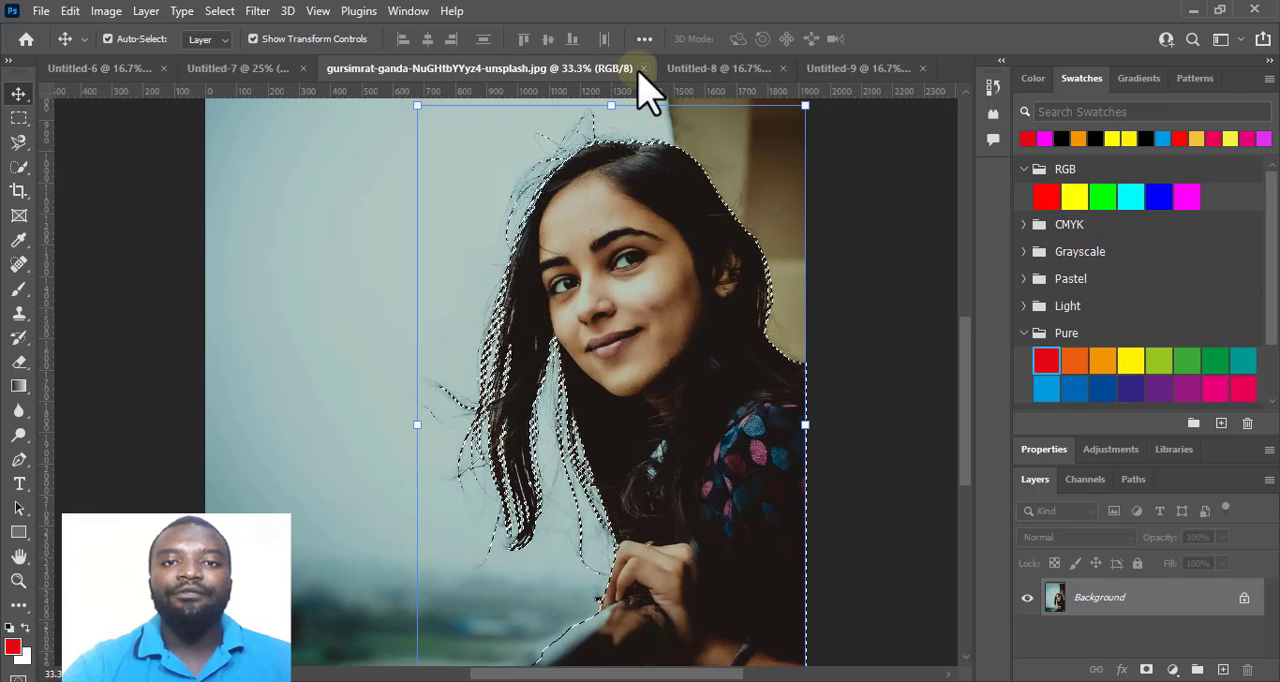
click(643, 68)
click(340, 70)
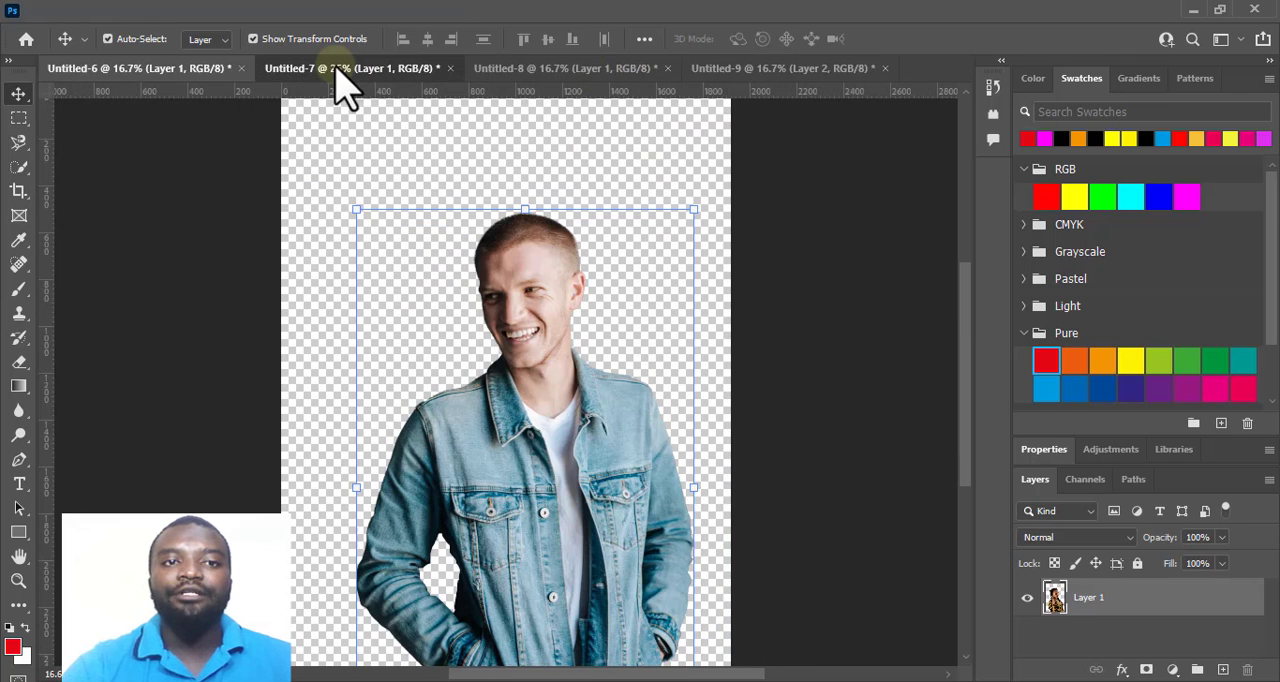
click(572, 70)
click(772, 70)
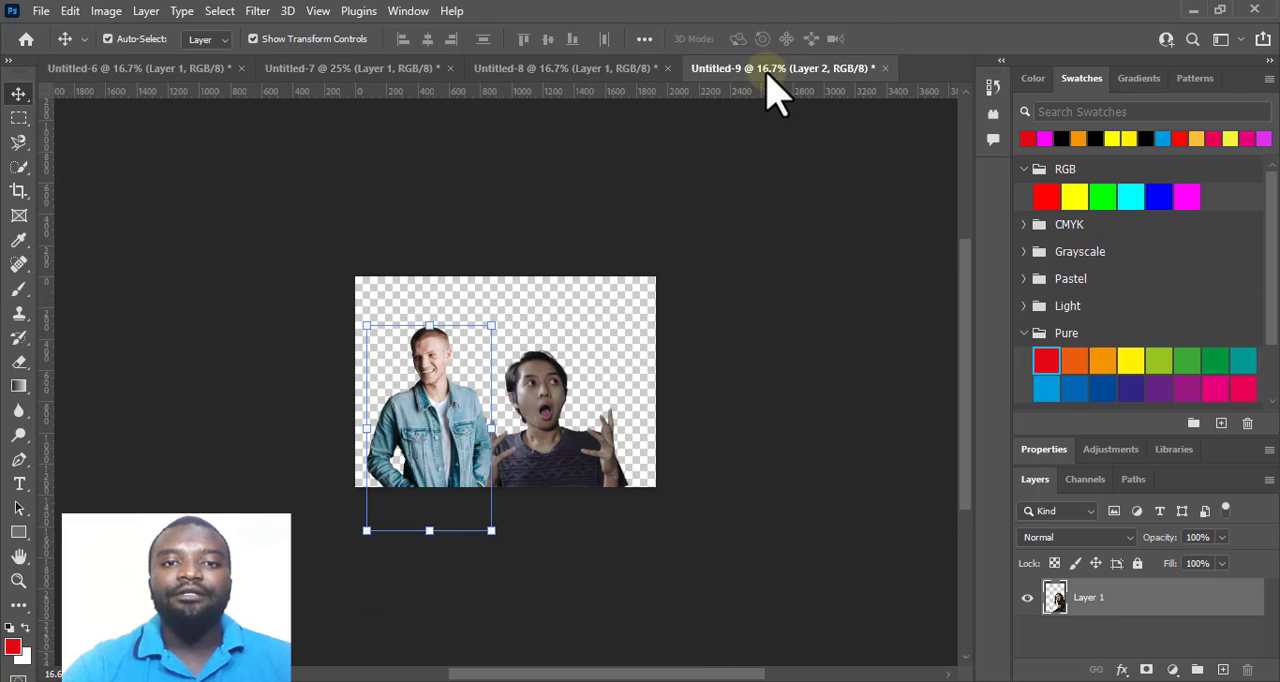
Copy the braided woman's layer from Untitled-6 into Untitled-9, undoing the first placement and copying it in again.
click(130, 70)
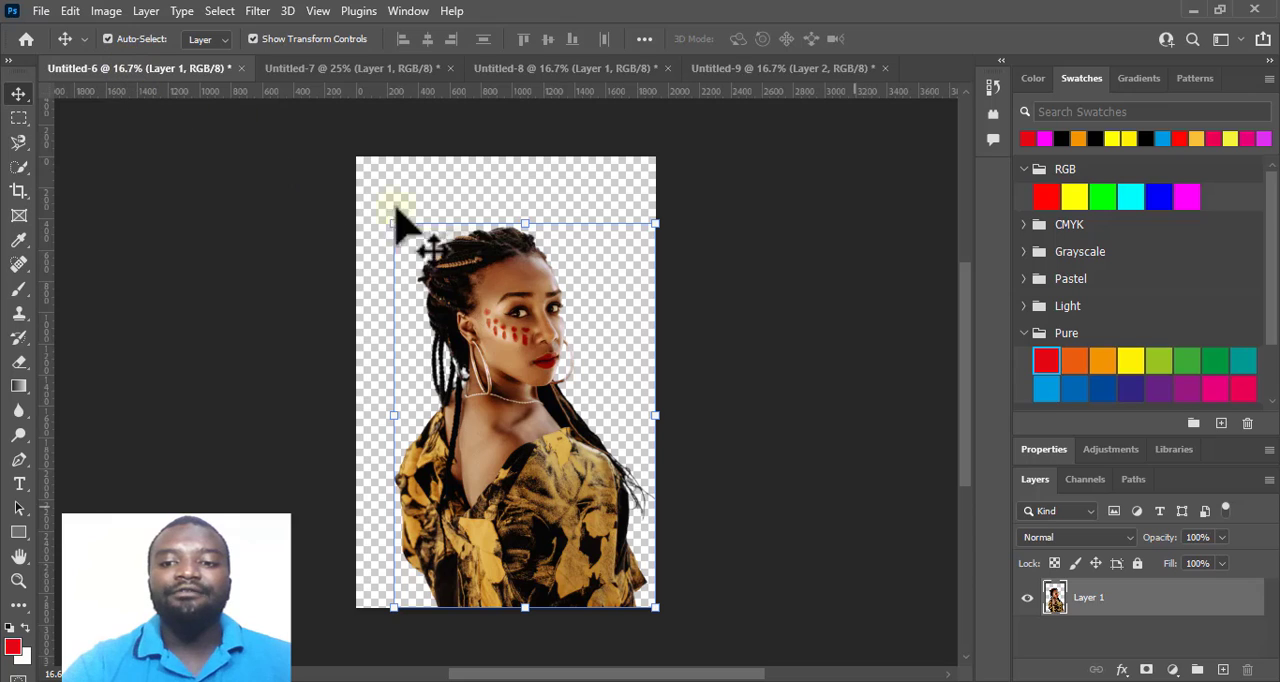
drag(1108, 600, 597, 380)
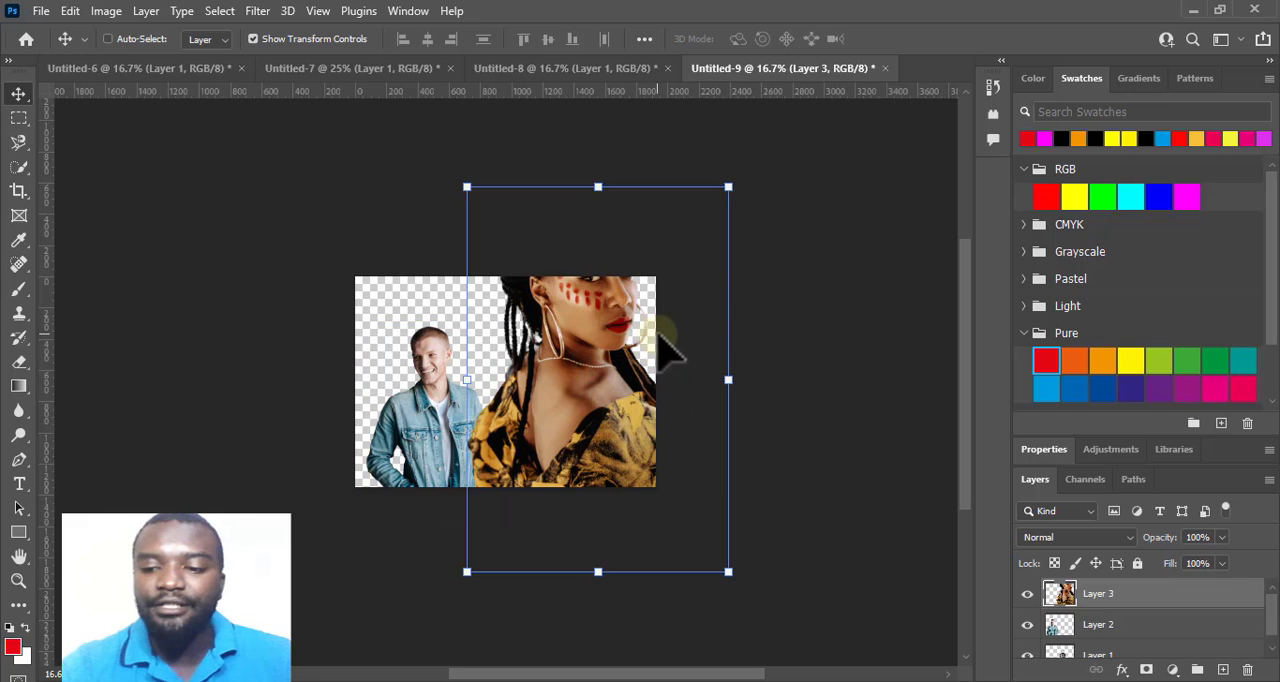
key(ctrl+z)
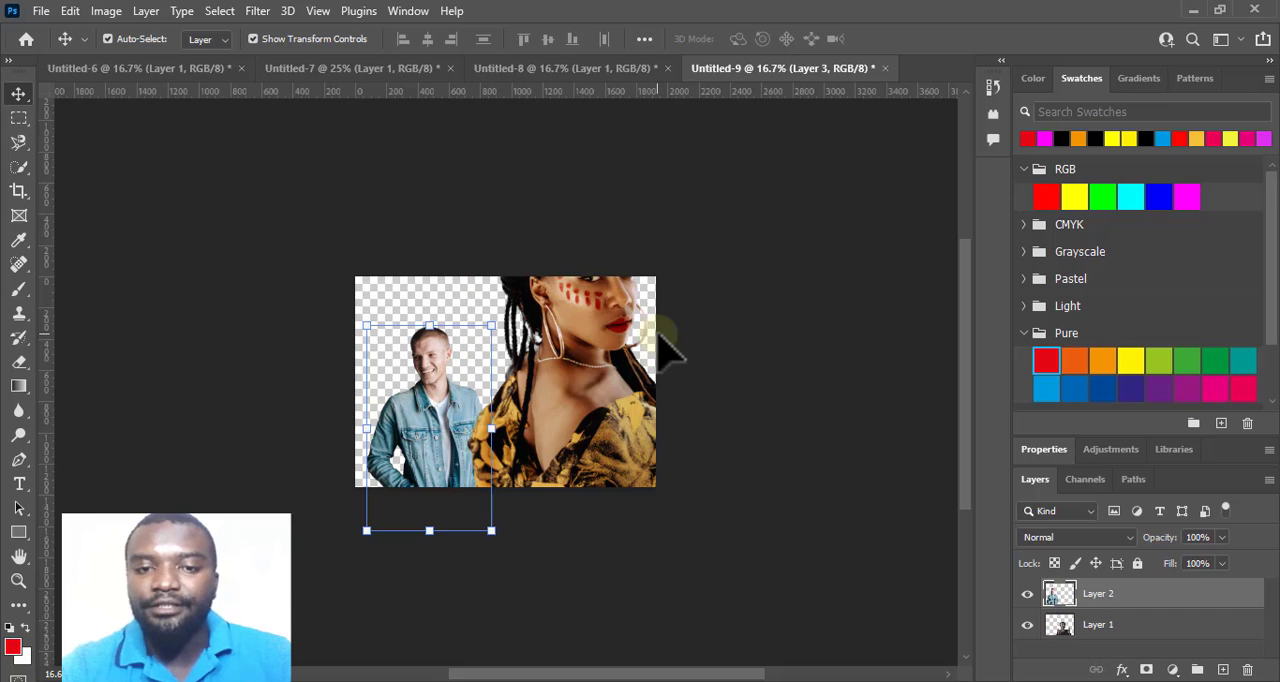
click(120, 72)
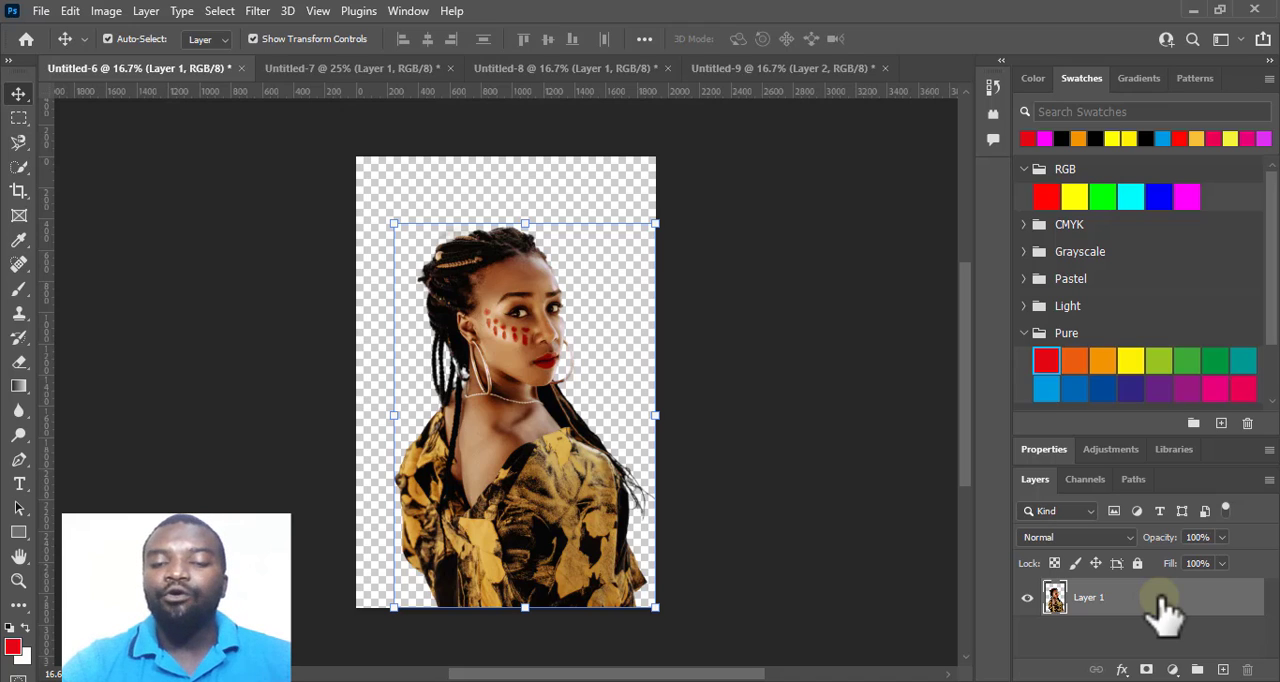
drag(1163, 600, 673, 370)
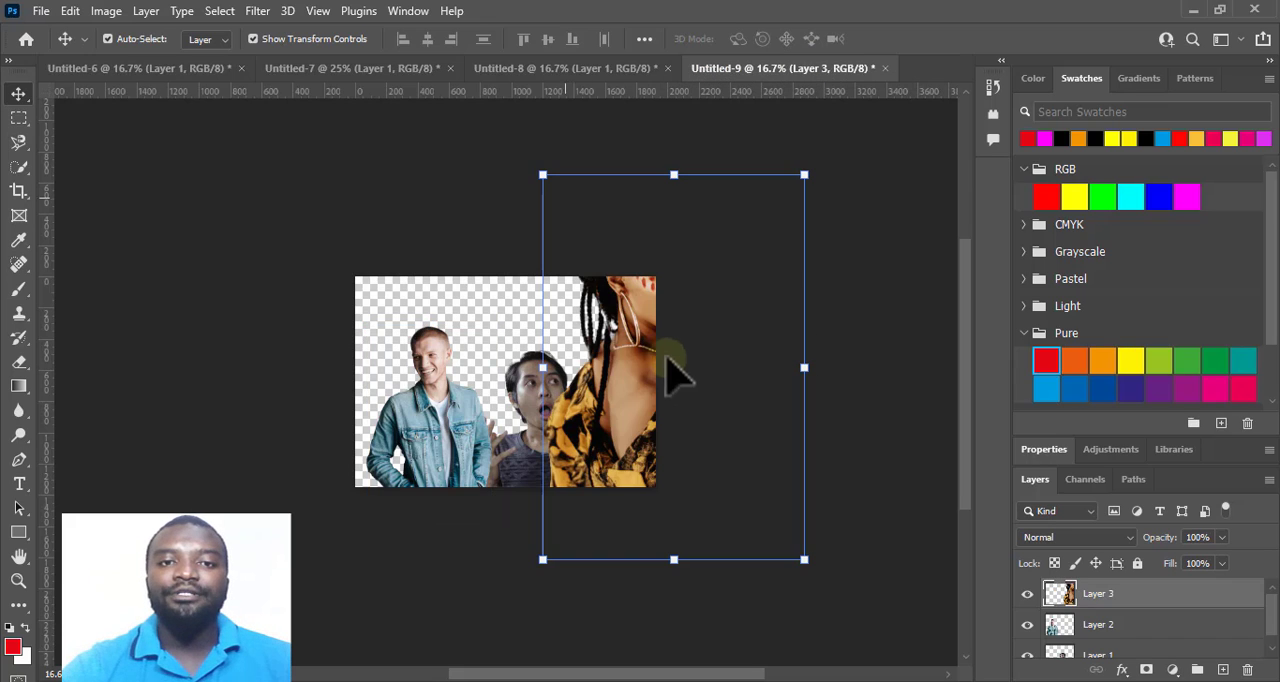
drag(544, 176, 597, 240)
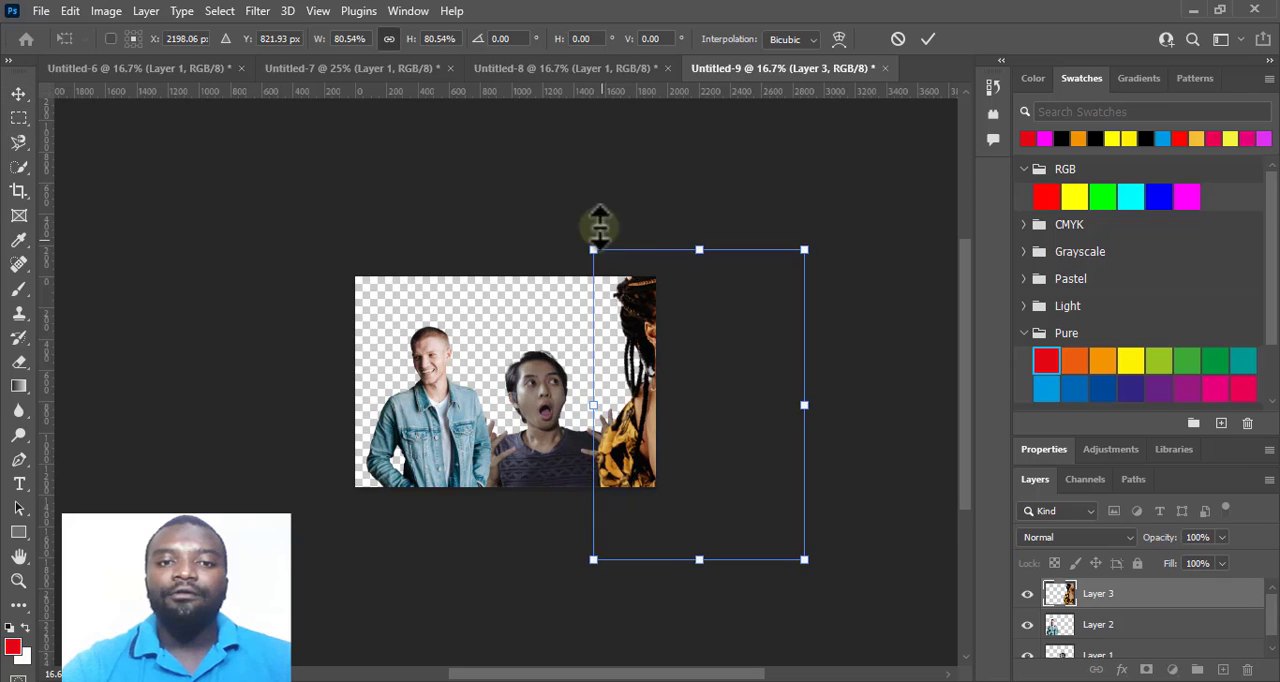
click(565, 68)
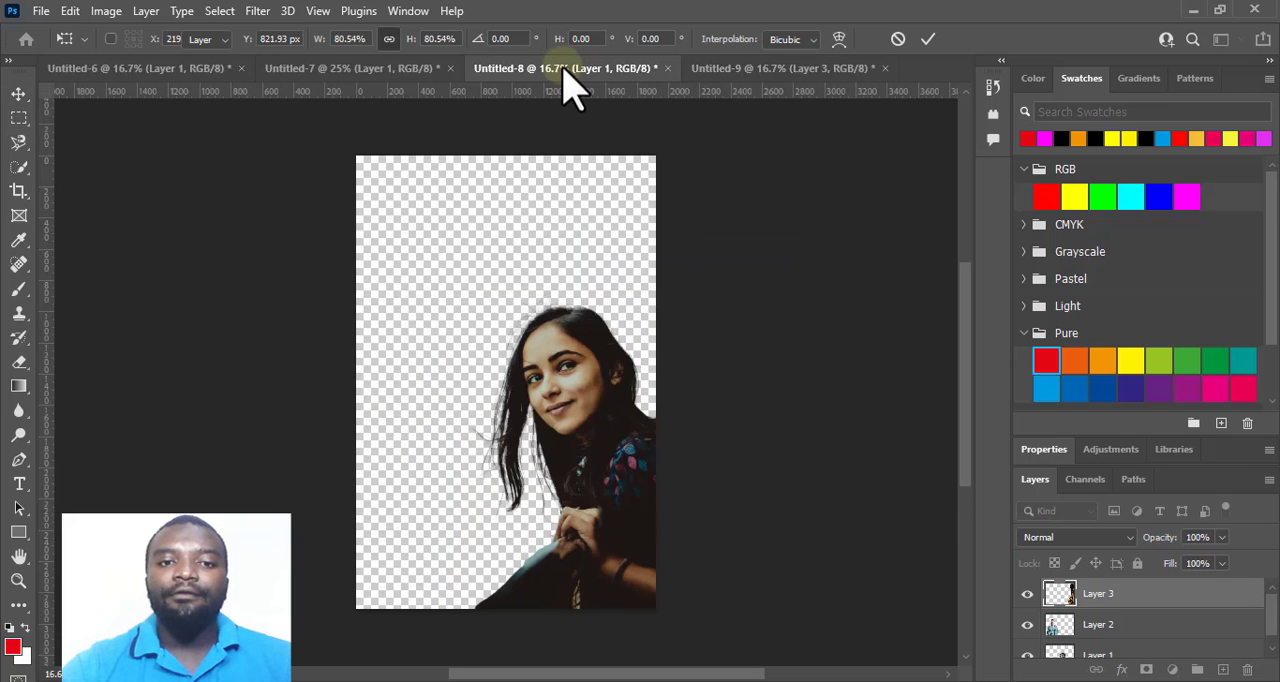
click(817, 72)
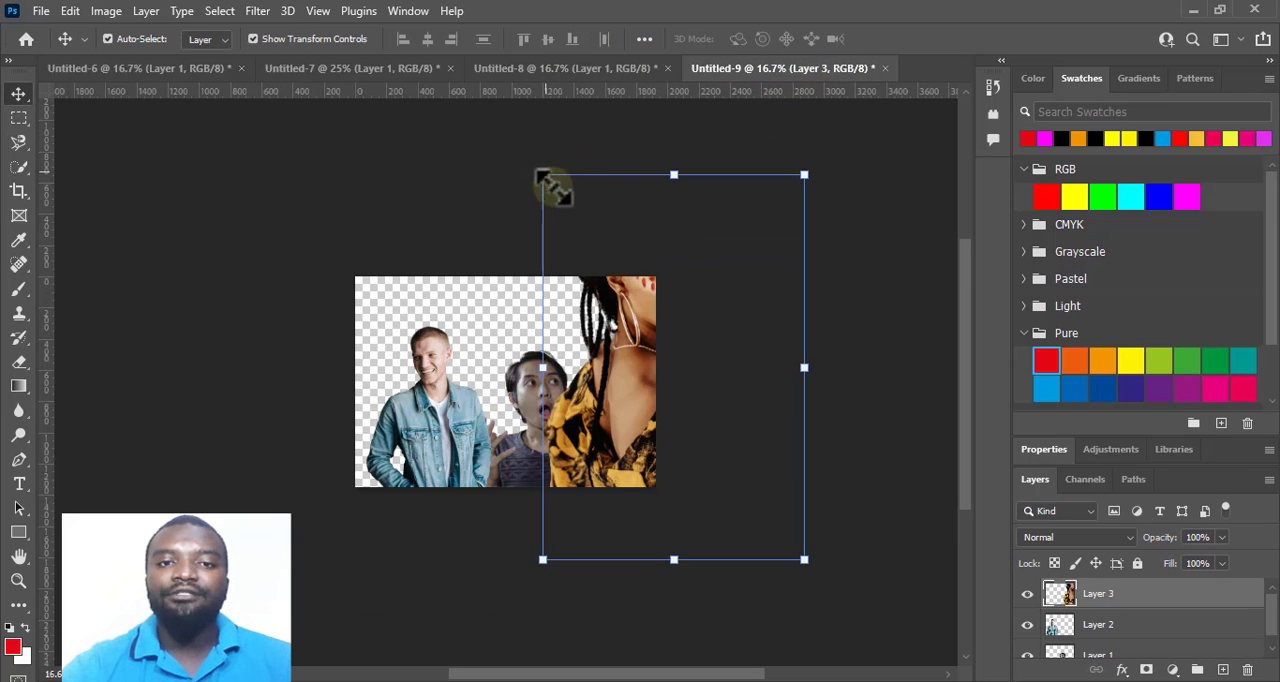
Scale the braided woman to about 69% and place her at the canvas's left edge, in front of the denim-jacket man.
drag(551, 189, 623, 293)
drag(590, 388, 338, 383)
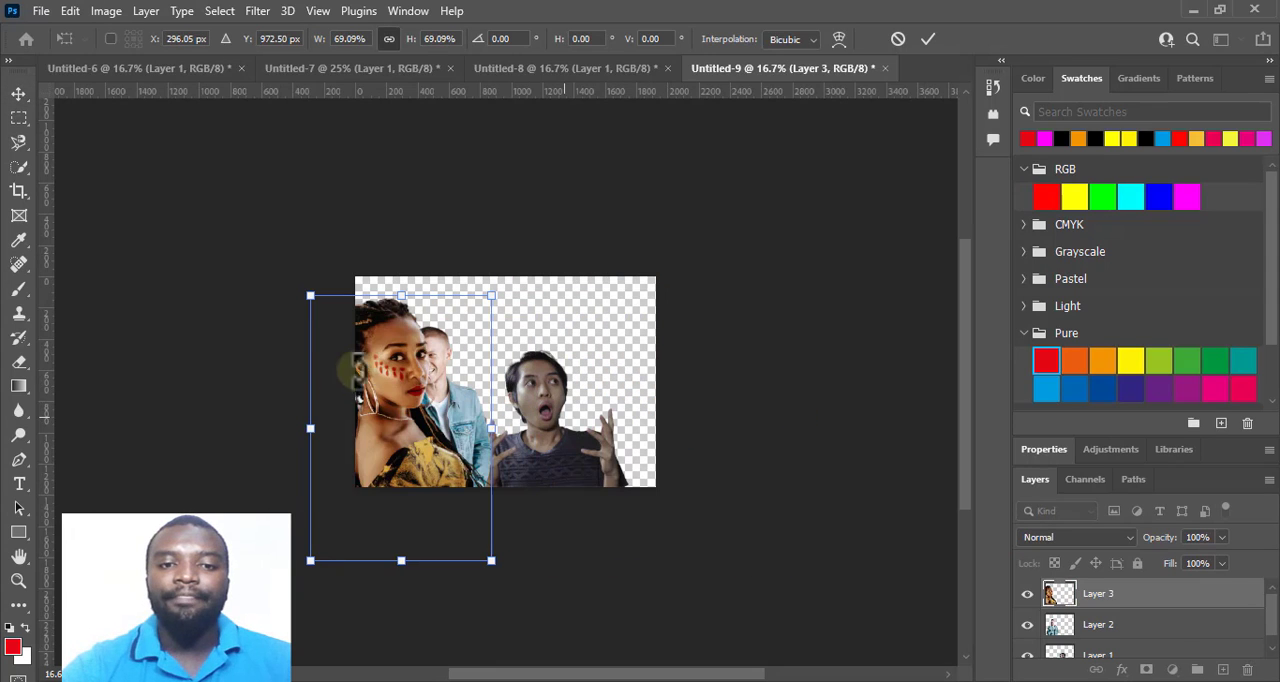
click(929, 40)
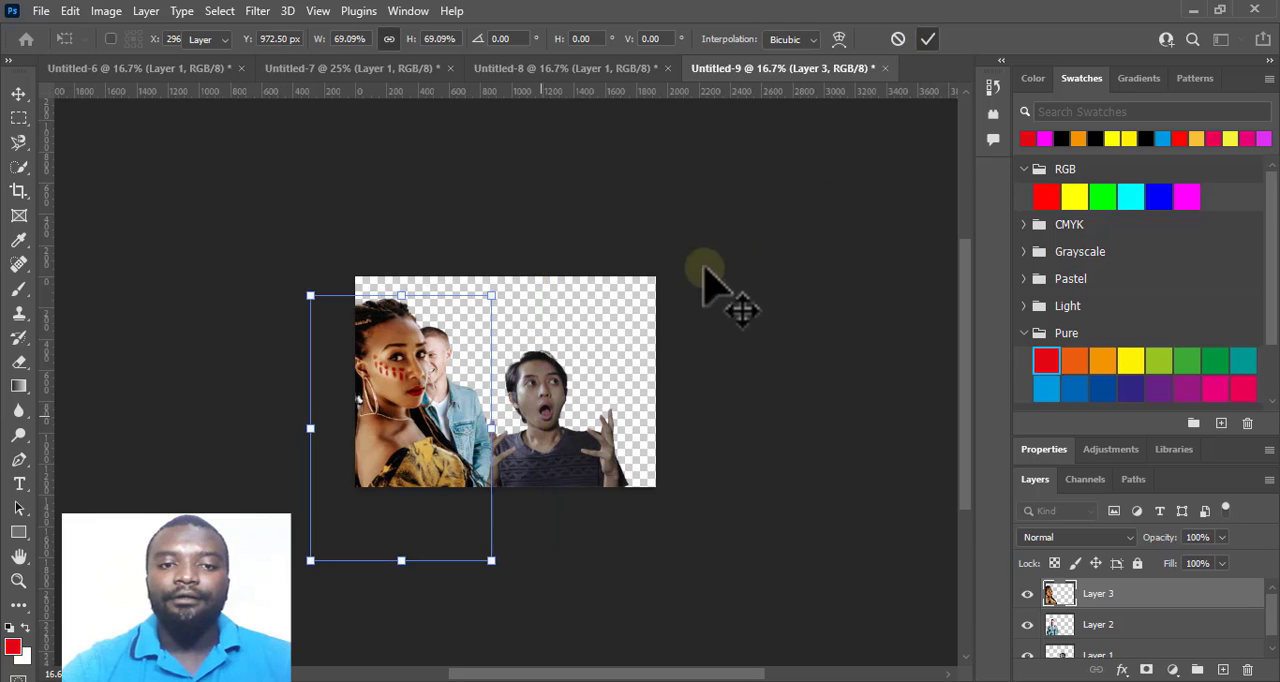
Rearrange the three cutouts with the braided woman at far left, the denim-jacket man near the centre and the open-mouthed man partly behind him.
drag(562, 430, 600, 435)
click(770, 375)
drag(481, 398, 534, 393)
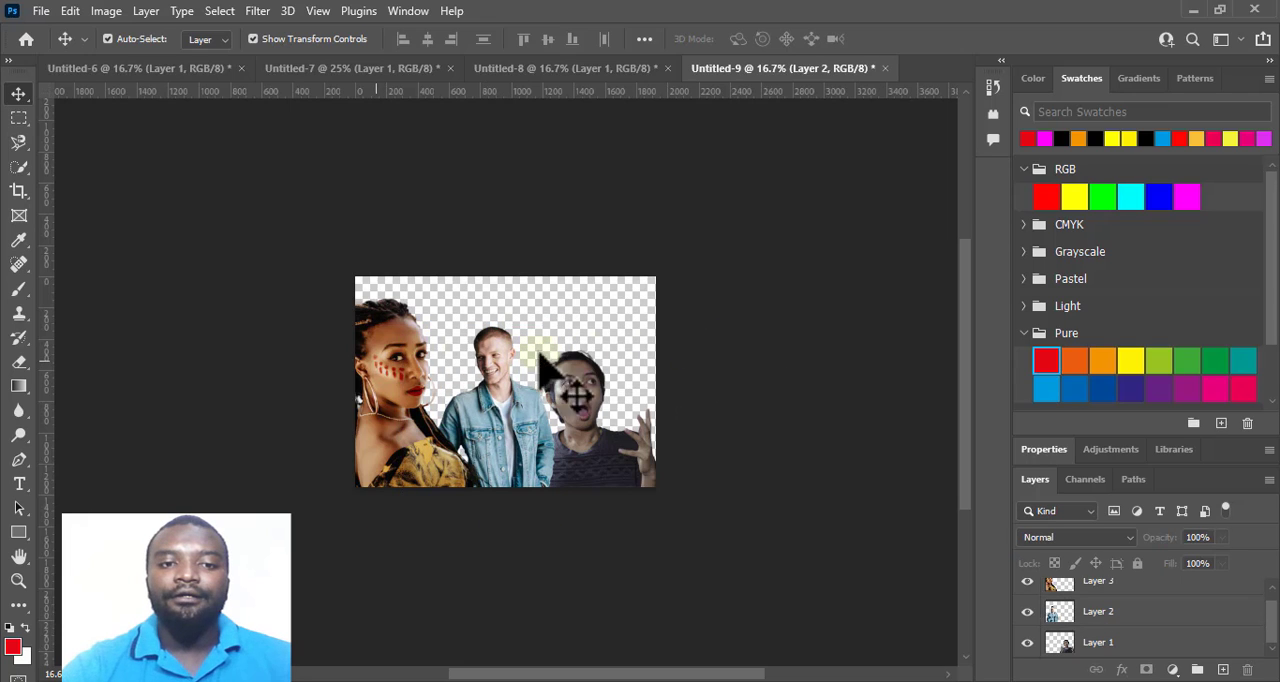
drag(388, 374, 399, 374)
drag(588, 432, 542, 439)
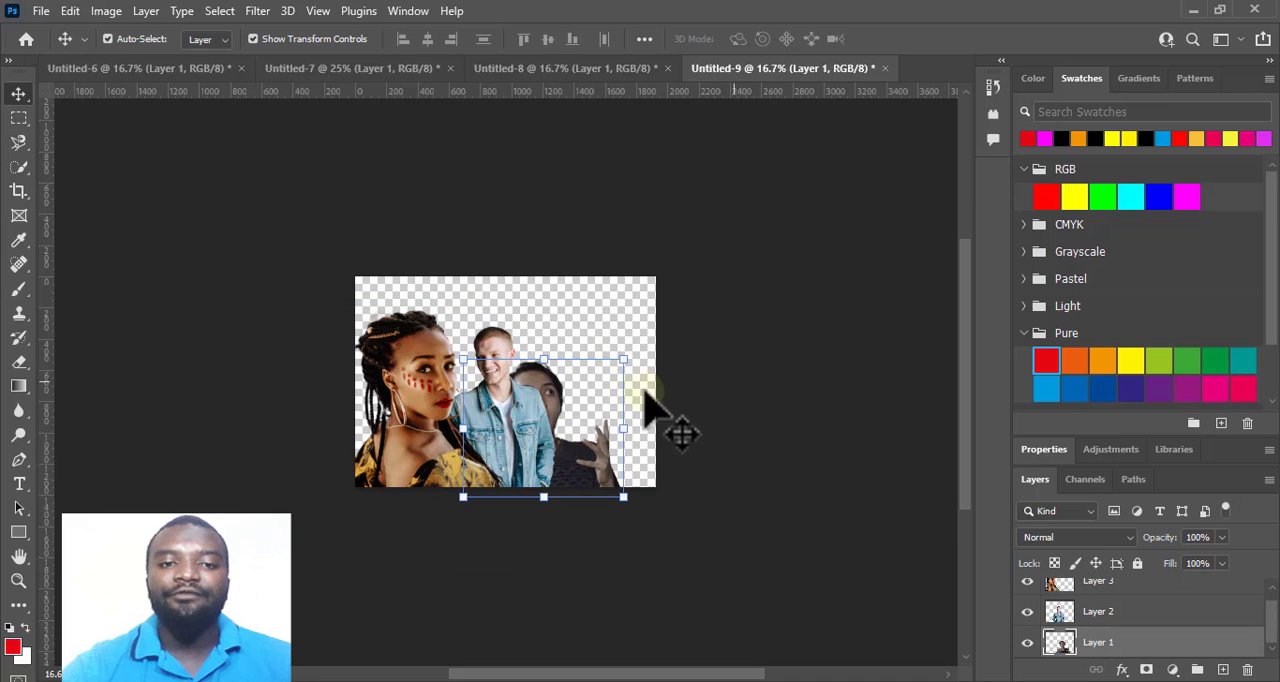
click(786, 349)
Copy the long-haired woman's layer from Untitled-8 into Untitled-9 and fit her at the canvas's right edge, scaled to about 67%.
click(540, 68)
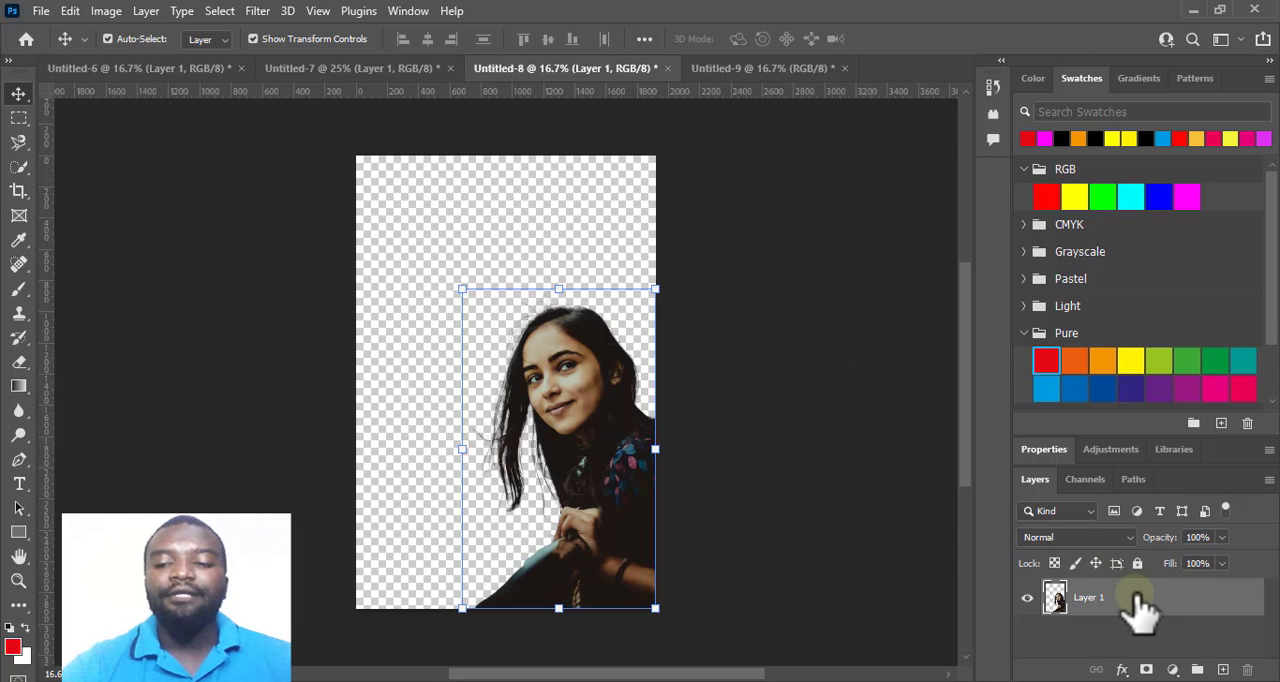
drag(1140, 605, 615, 365)
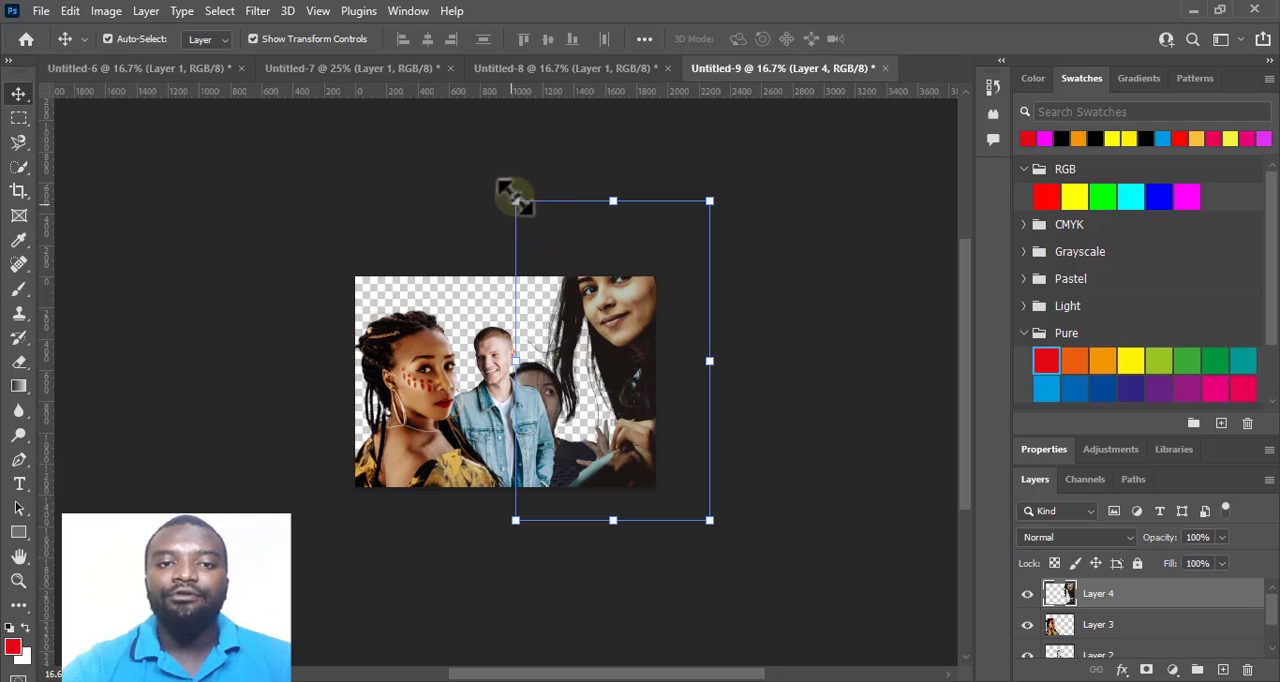
drag(515, 199, 582, 308)
drag(651, 384, 607, 392)
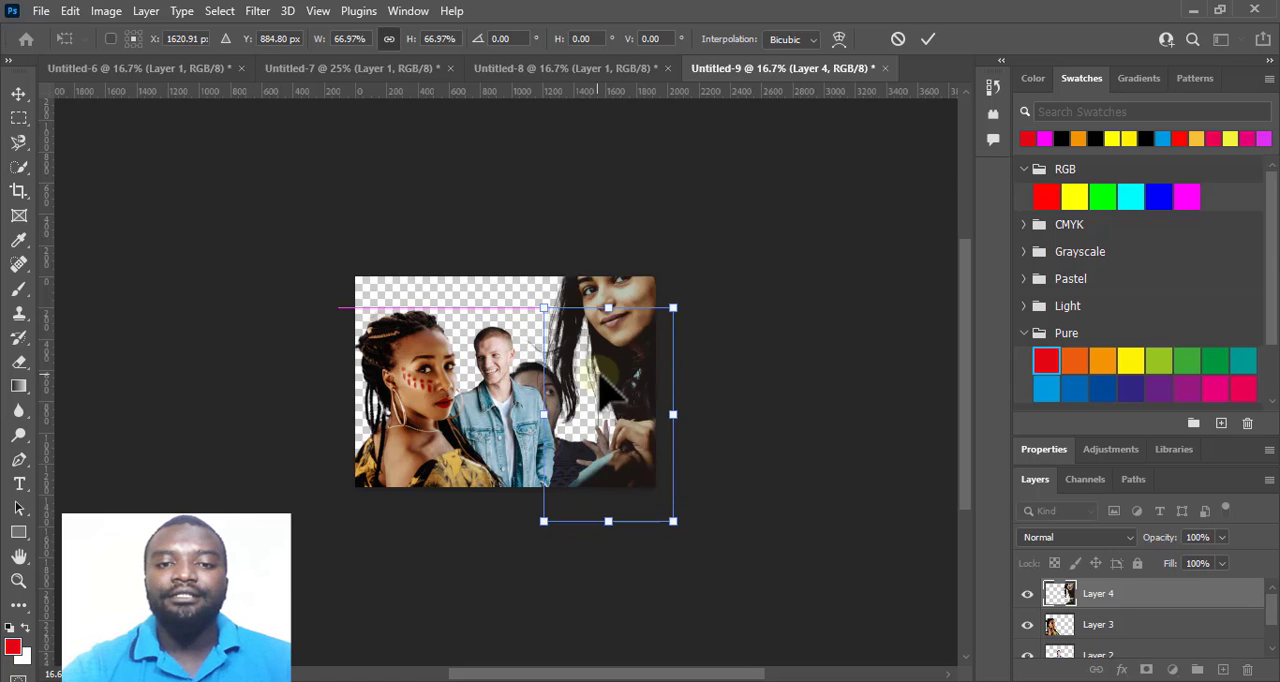
key(ctrl+minus)
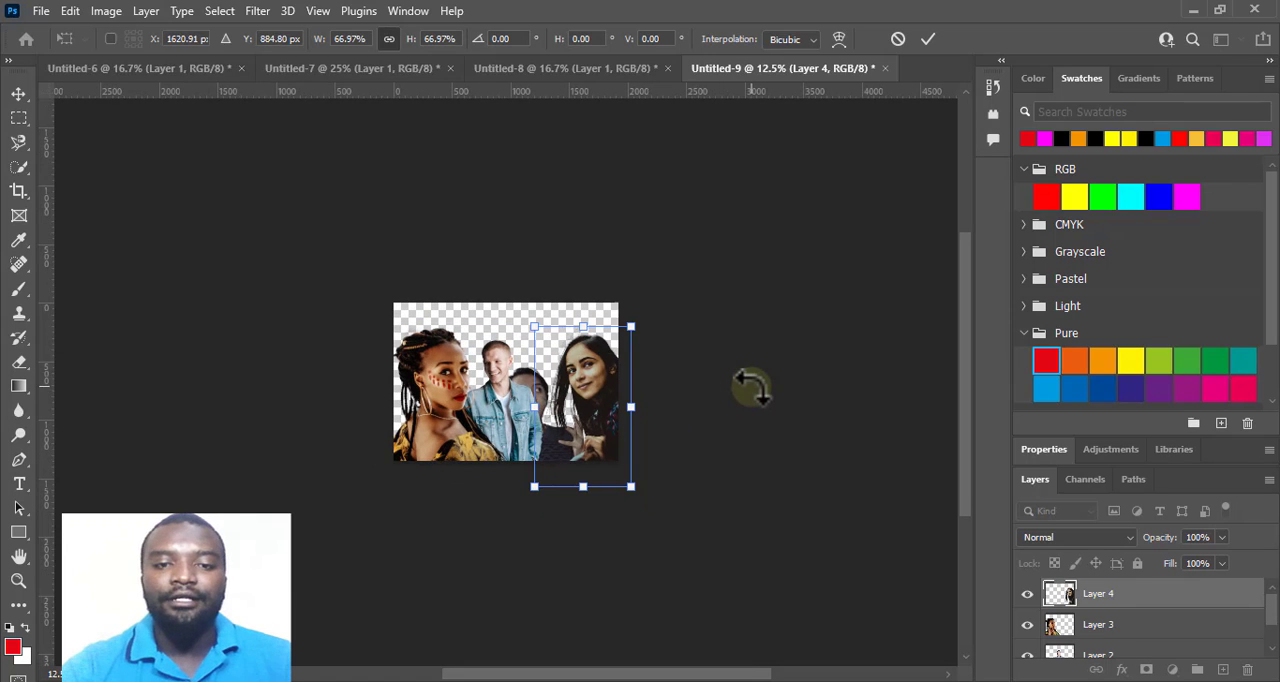
key(ctrl+plus)
key(ctrl+plus)
key(ctrl+plus)
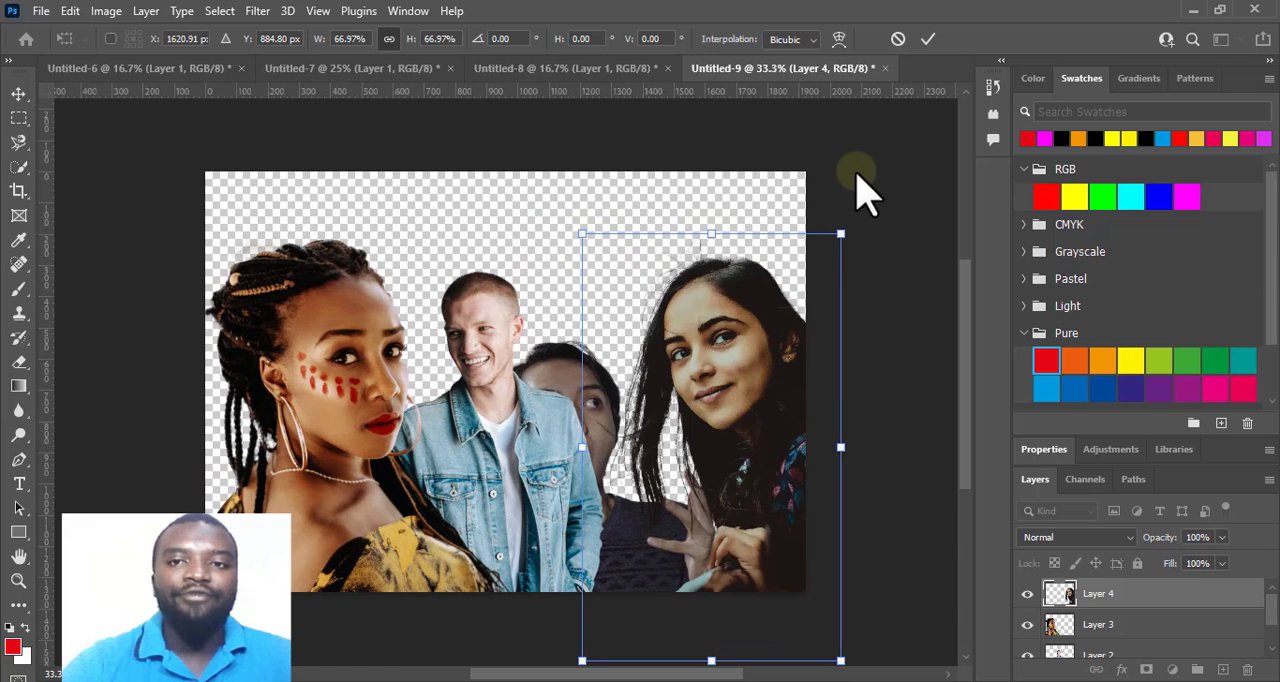
click(927, 39)
Scale the braided woman down to about 91% and raise her along the canvas's left edge.
click(372, 390)
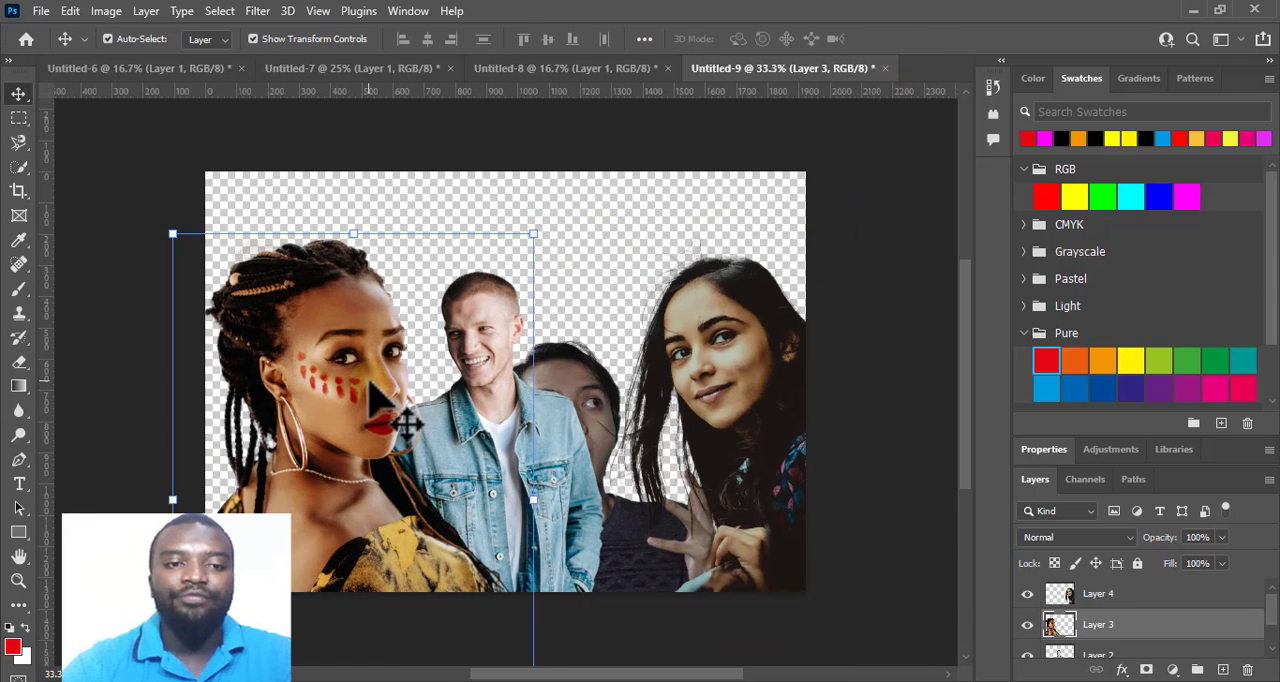
drag(529, 241, 498, 270)
drag(359, 465, 369, 390)
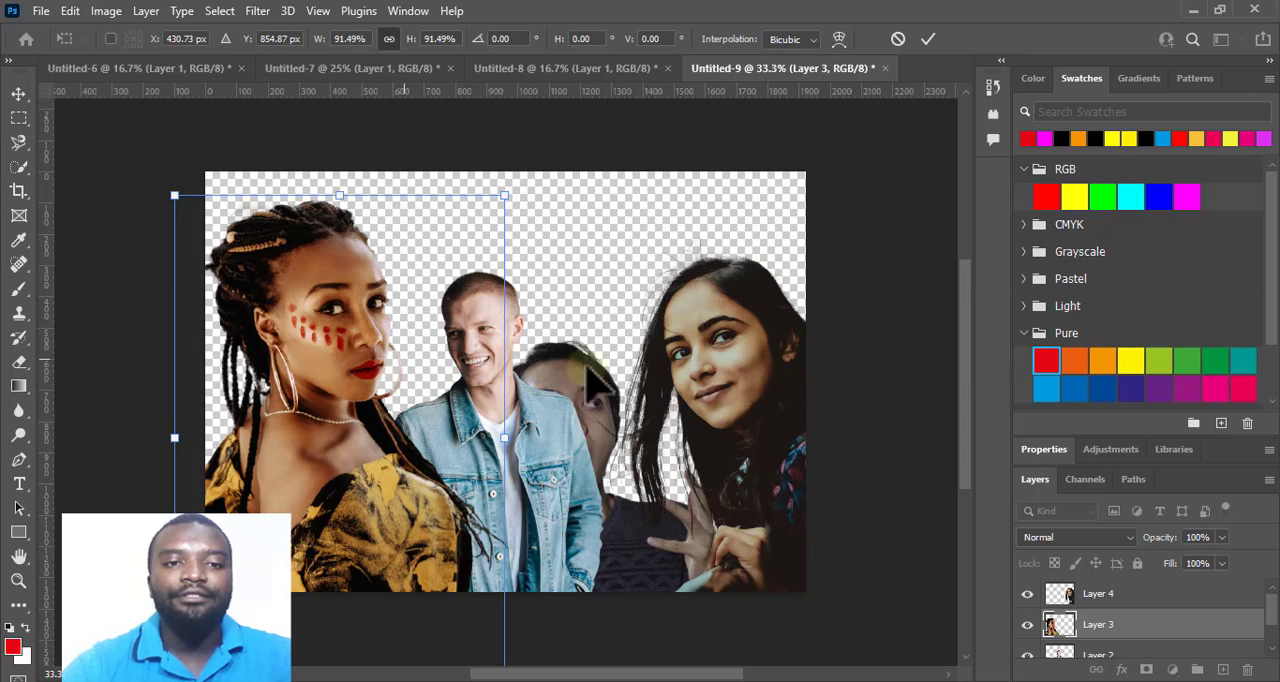
key(Return)
Raise the open-mouthed man so his face shows between his neighbours and enlarge him to about 116%.
mouse_move(597, 384)
mouse_down()
mouse_move(592, 348)
mouse_move(592, 375)
mouse_up()
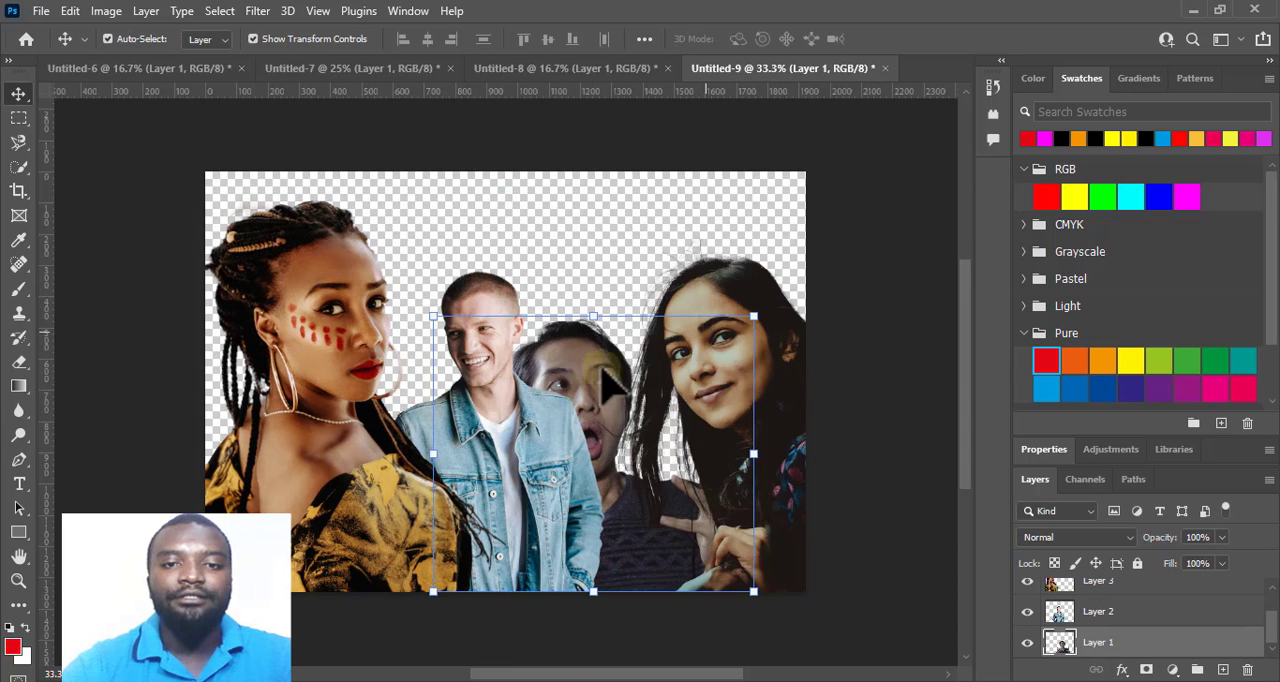
drag(755, 317, 806, 272)
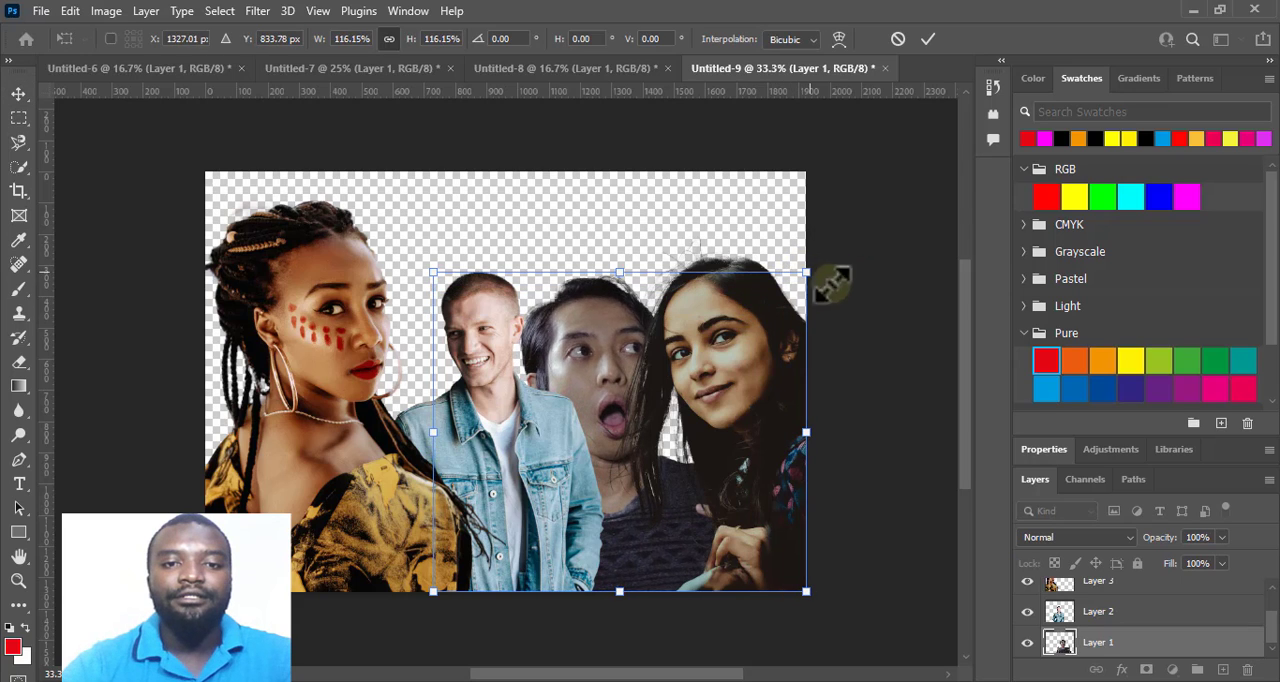
click(928, 40)
Enlarge the denim-jacket man to about 107% and shift him slightly left, towards the braided woman.
click(472, 314)
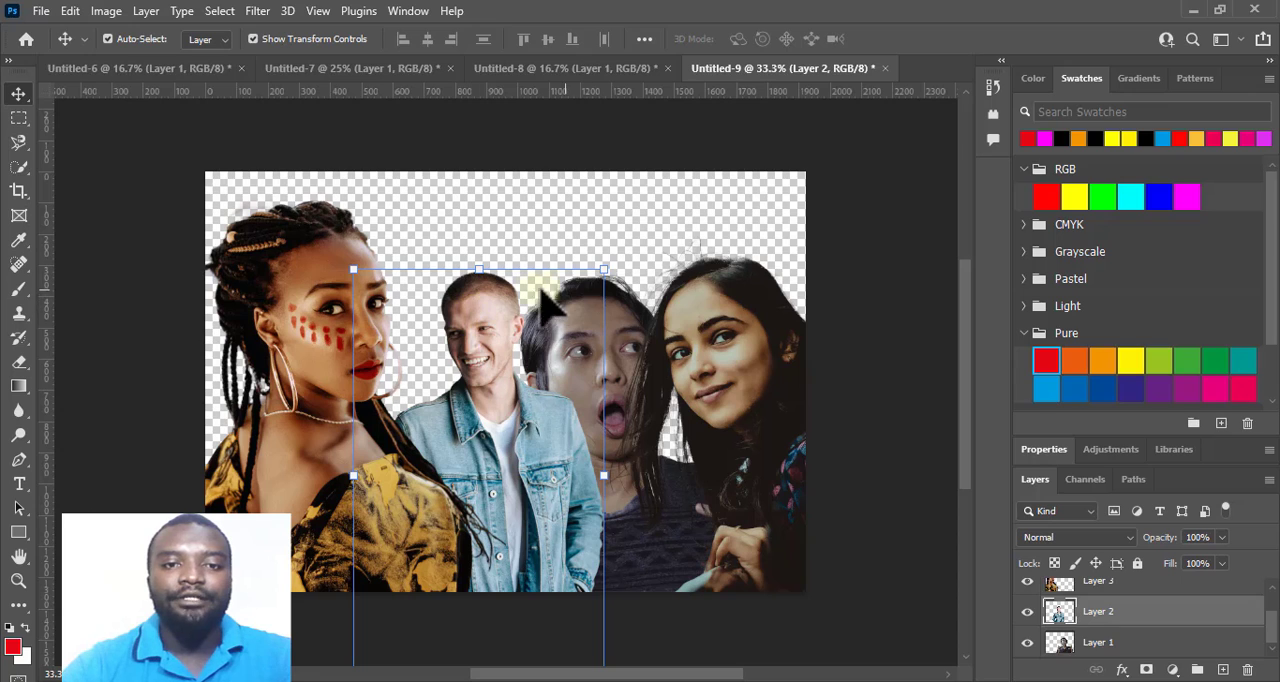
drag(612, 266, 620, 241)
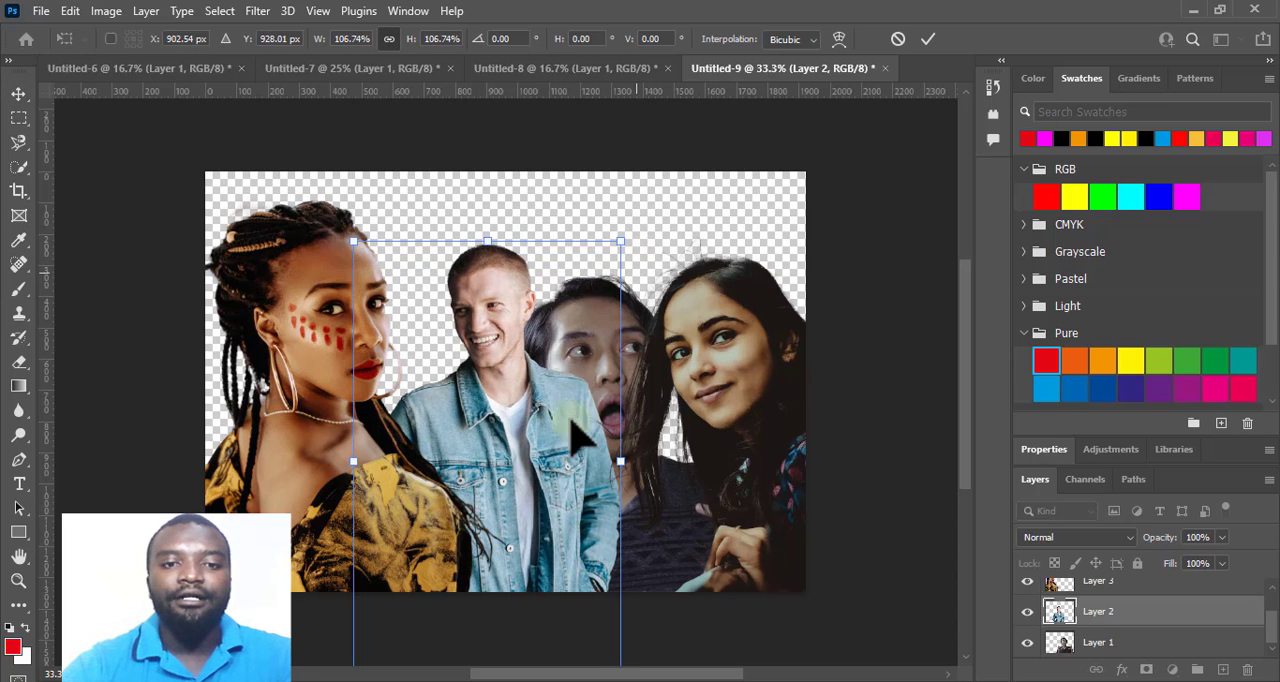
mouse_move(540, 478)
mouse_down()
mouse_move(555, 478)
mouse_move(543, 483)
mouse_up()
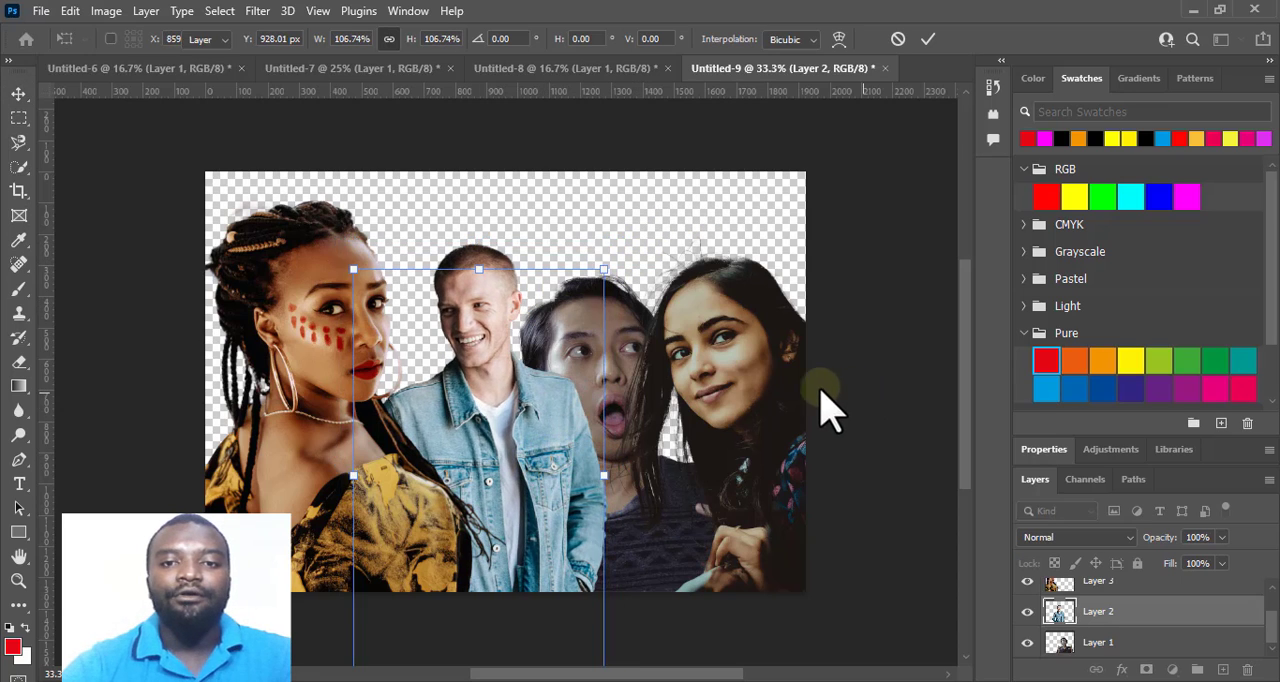
Scale the long-haired woman down to about 95% and move her slightly right to uncover the open-mouthed man's face.
click(758, 380)
drag(841, 234, 828, 253)
mouse_move(691, 421)
mouse_down()
mouse_move(706, 438)
mouse_move(703, 400)
mouse_up()
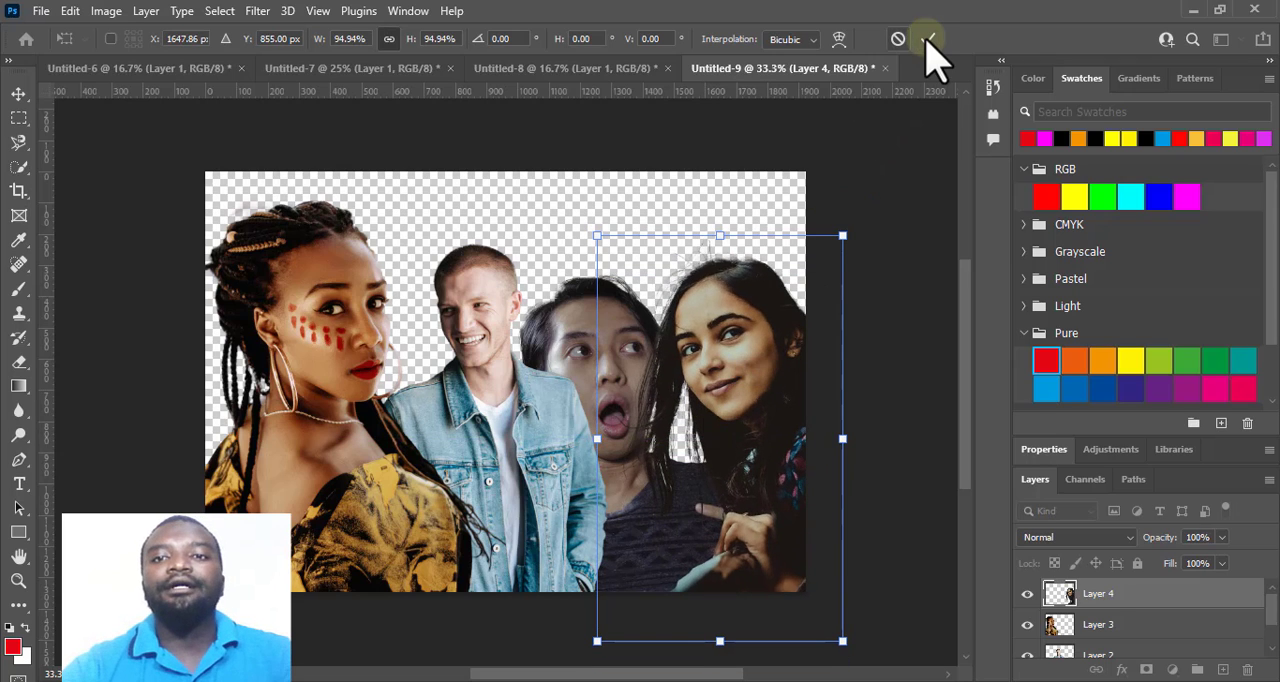
click(927, 40)
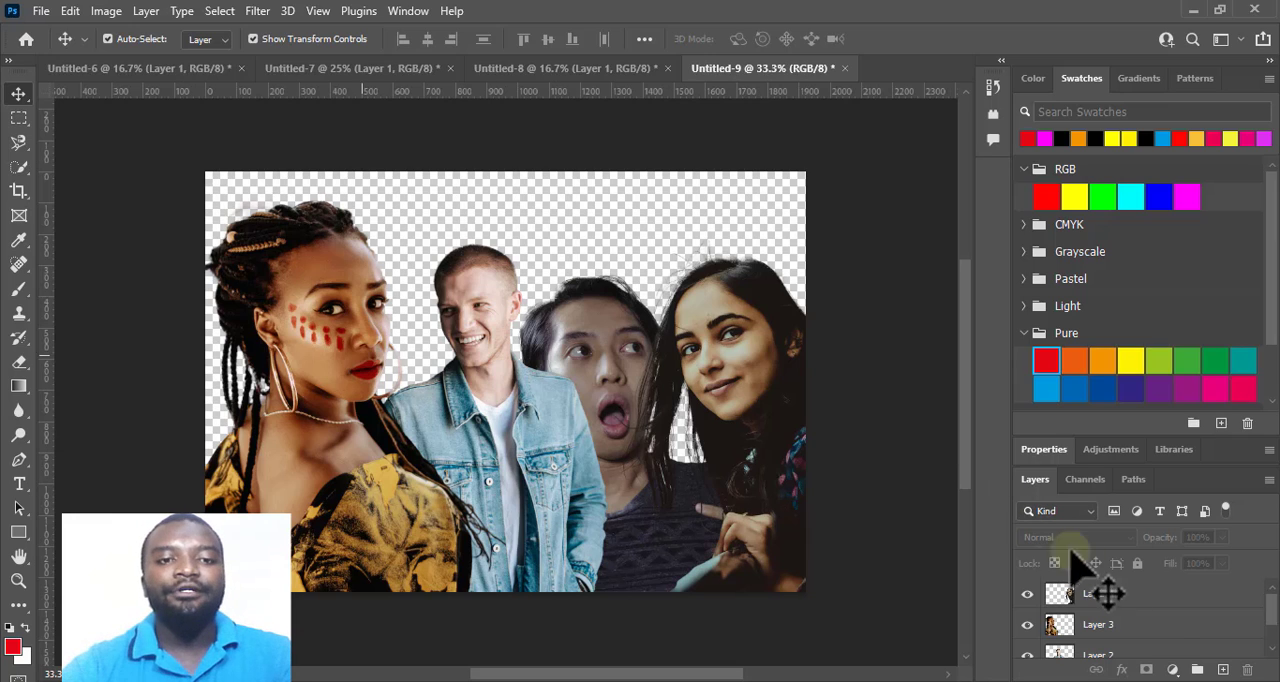
Add a new empty layer directly above the open-mouthed man's layer, Layer 1.
scroll(1170, 655, down, 2)
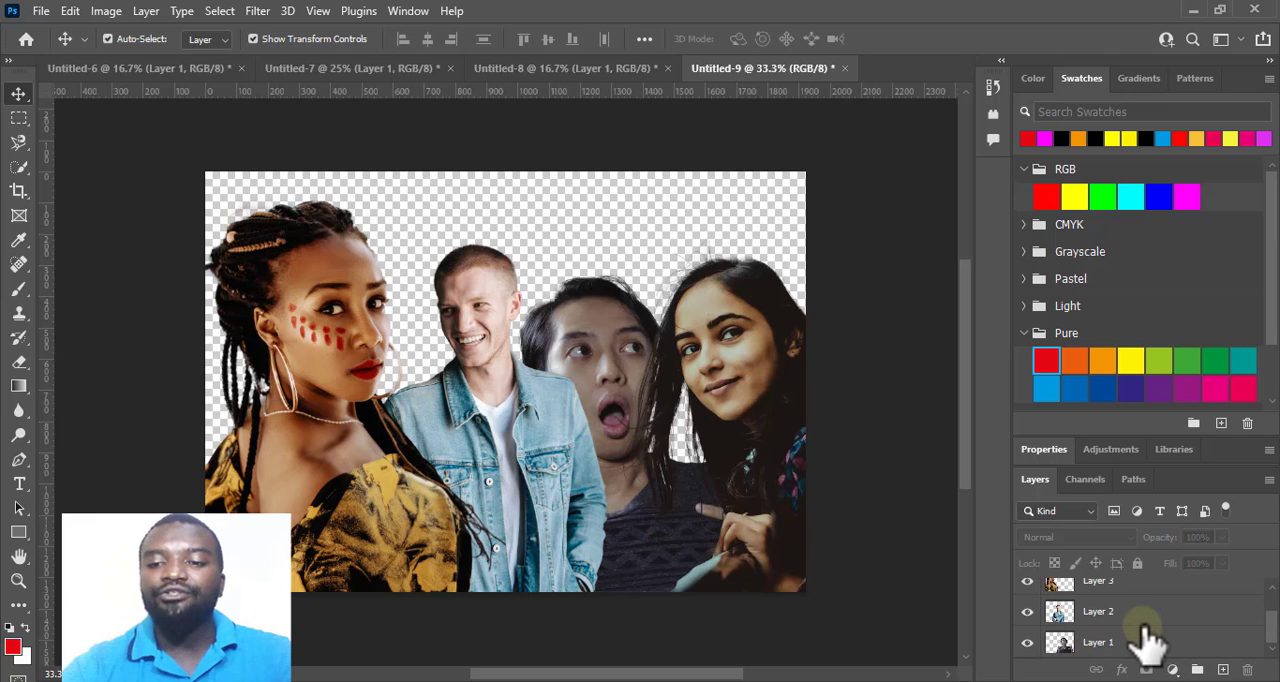
click(1118, 642)
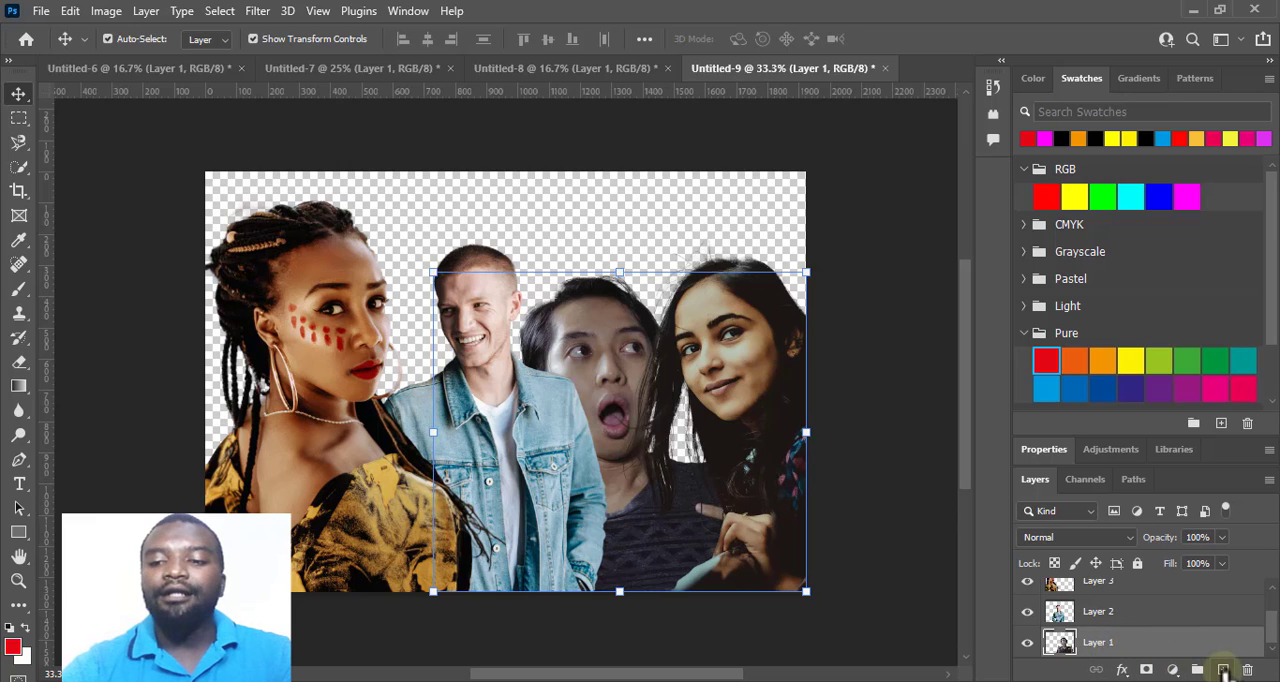
click(1224, 669)
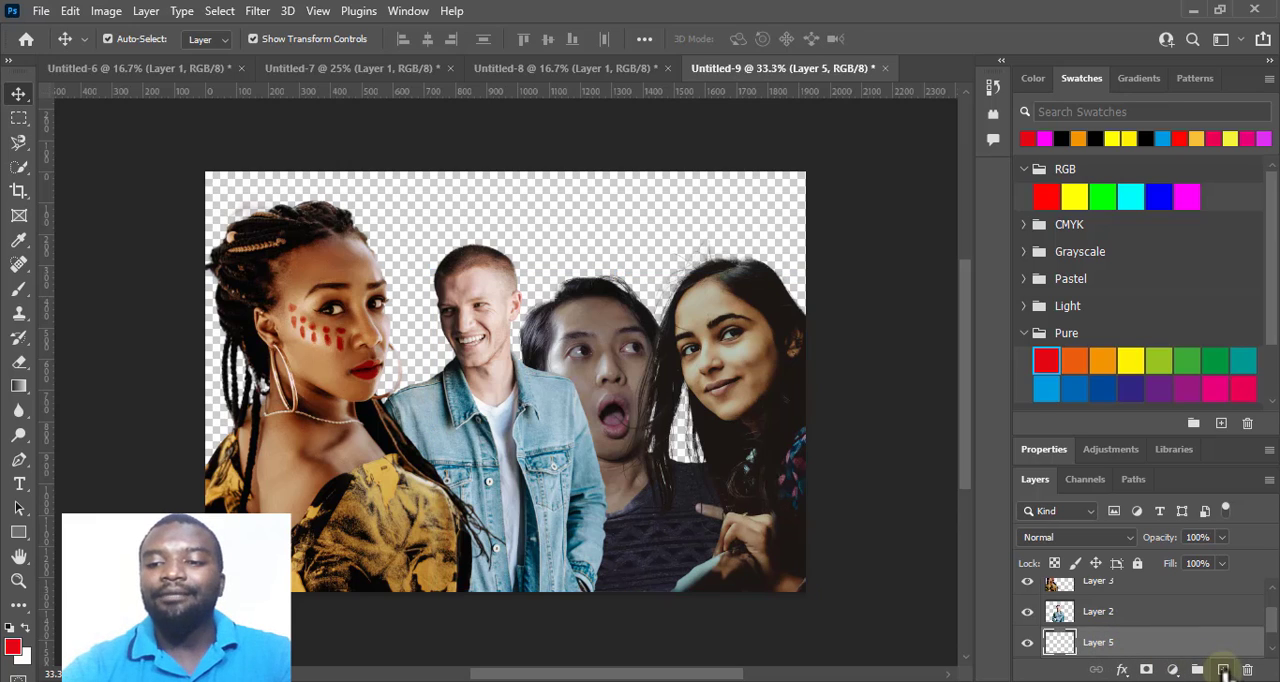
scroll(1100, 648, down, 1)
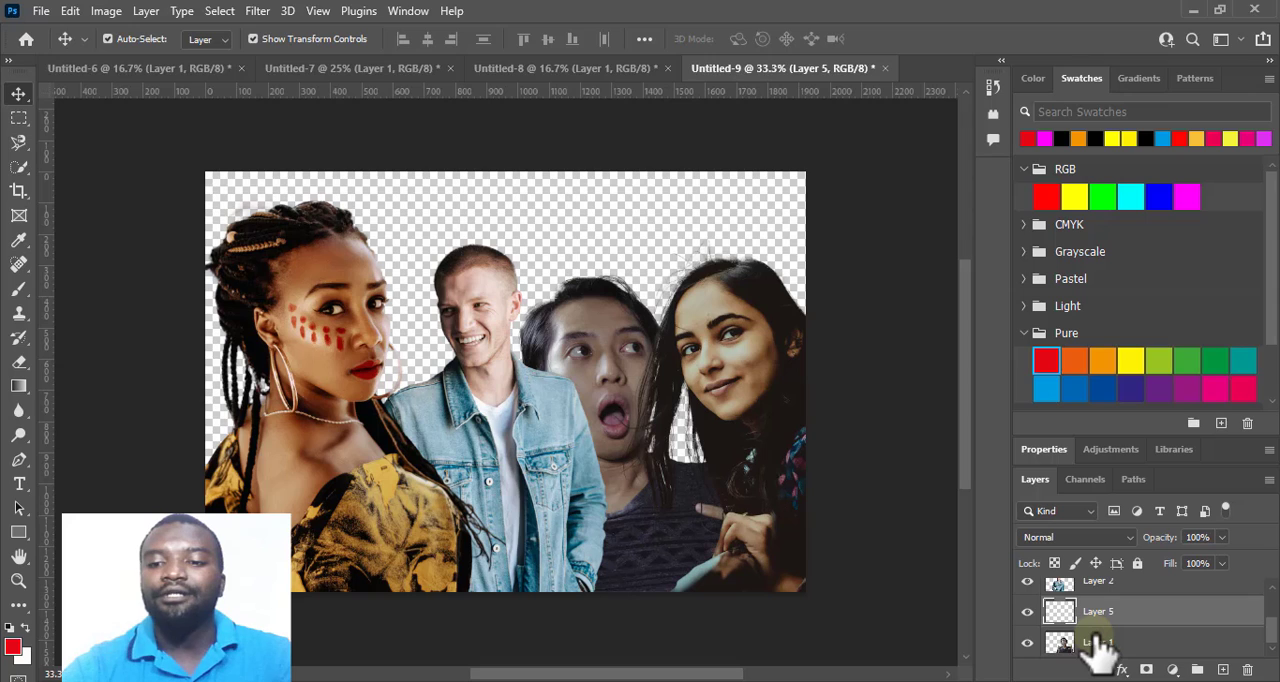
mouse_move(1100, 648)
mouse_down()
mouse_move(1103, 617)
mouse_move(1117, 636)
mouse_up()
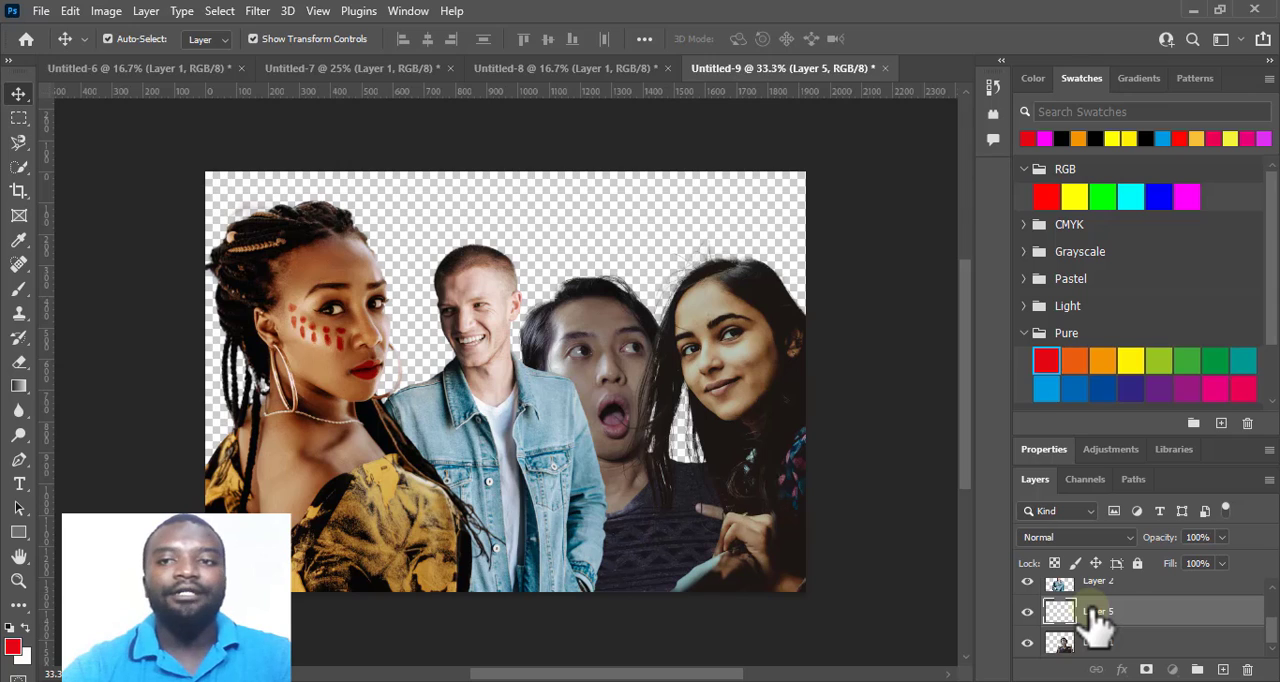
Activate the Rectangle tool and change its fill colour to a bright, saturated blue.
click(20, 533)
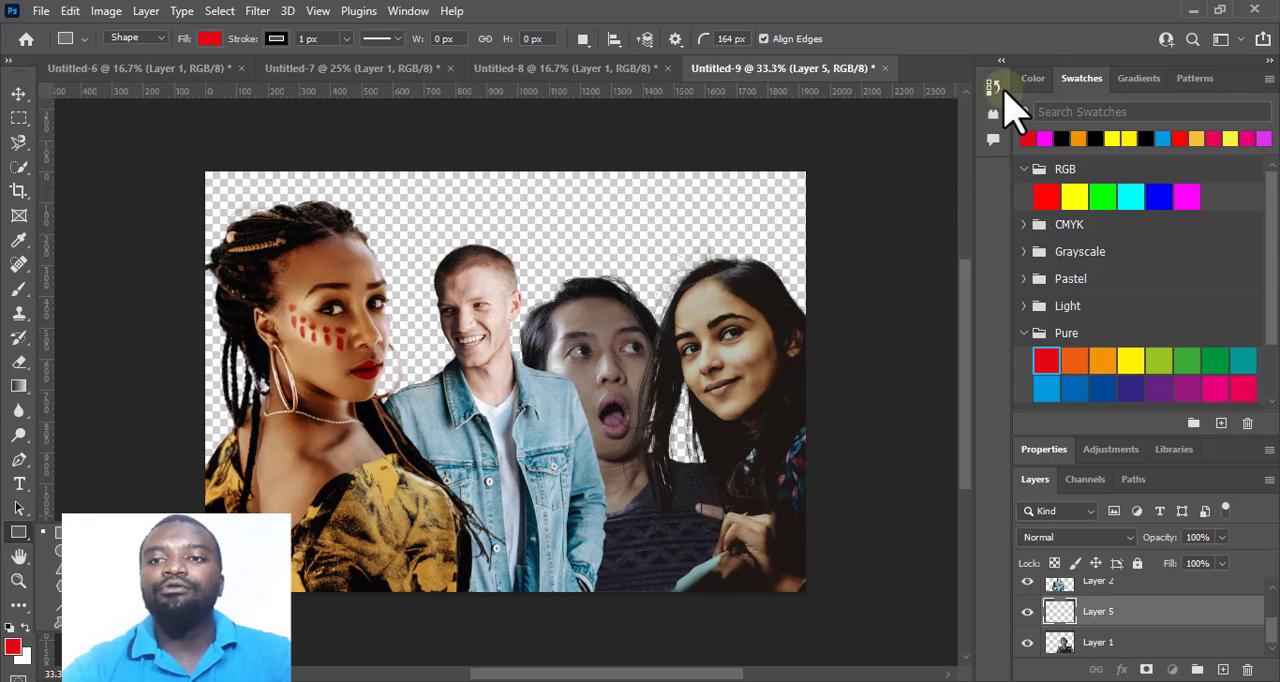
click(1034, 78)
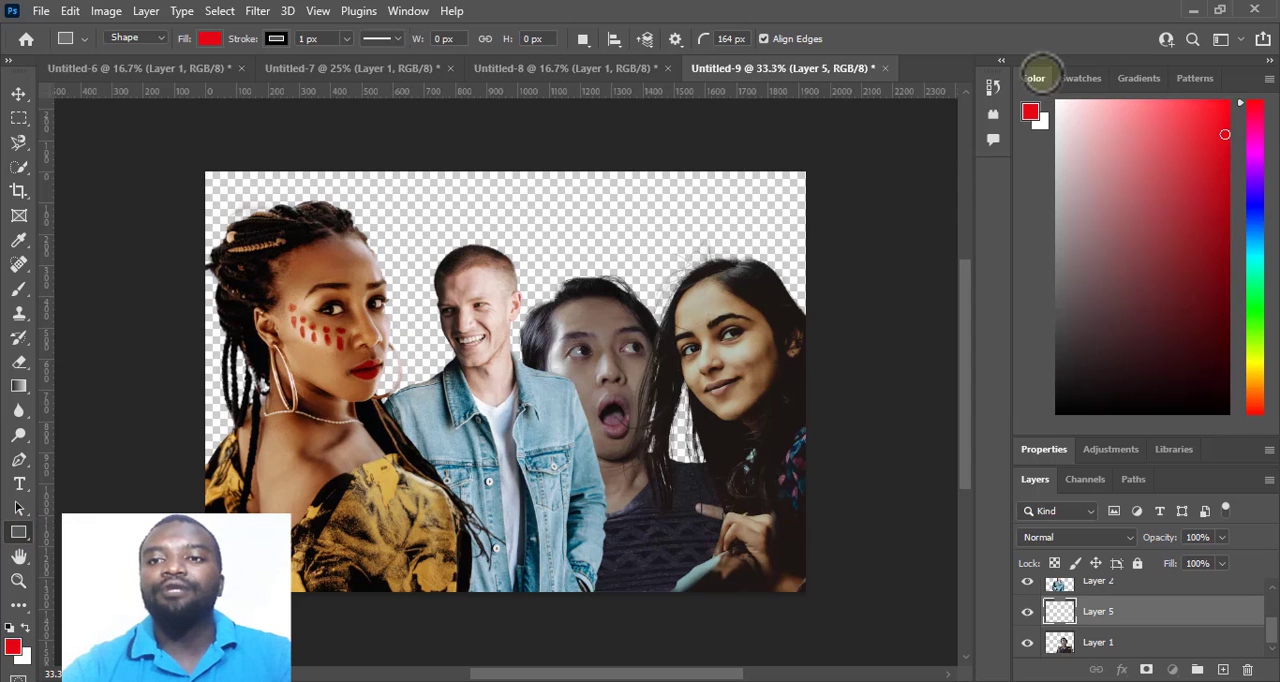
click(1254, 215)
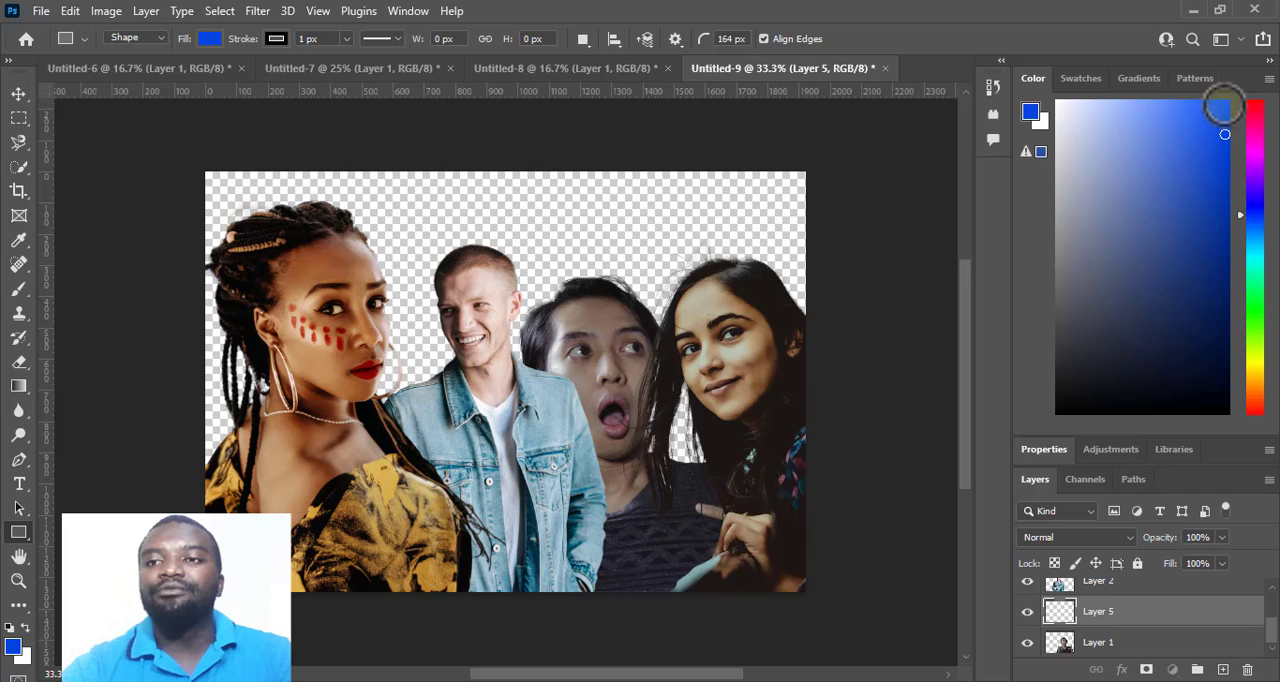
click(1080, 80)
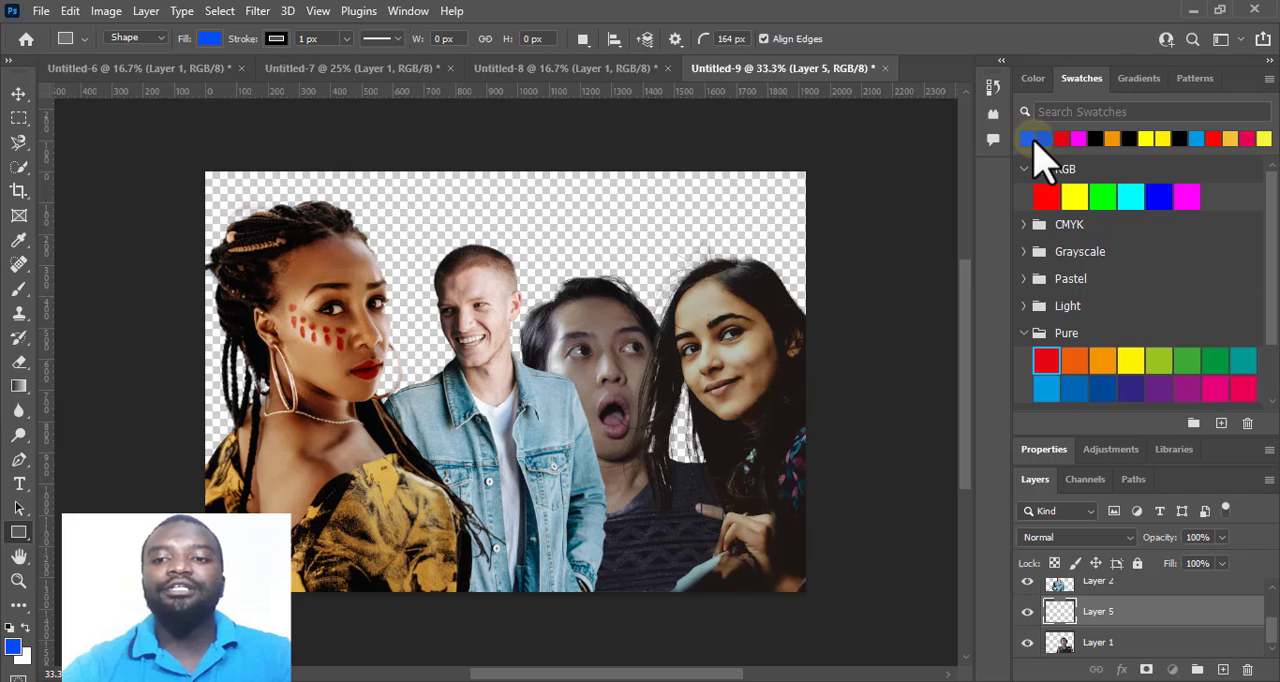
Draw a blue rectangle about 2249 x 1630 px covering the whole canvas and place its layer beneath all the cutouts.
right_click(17, 536)
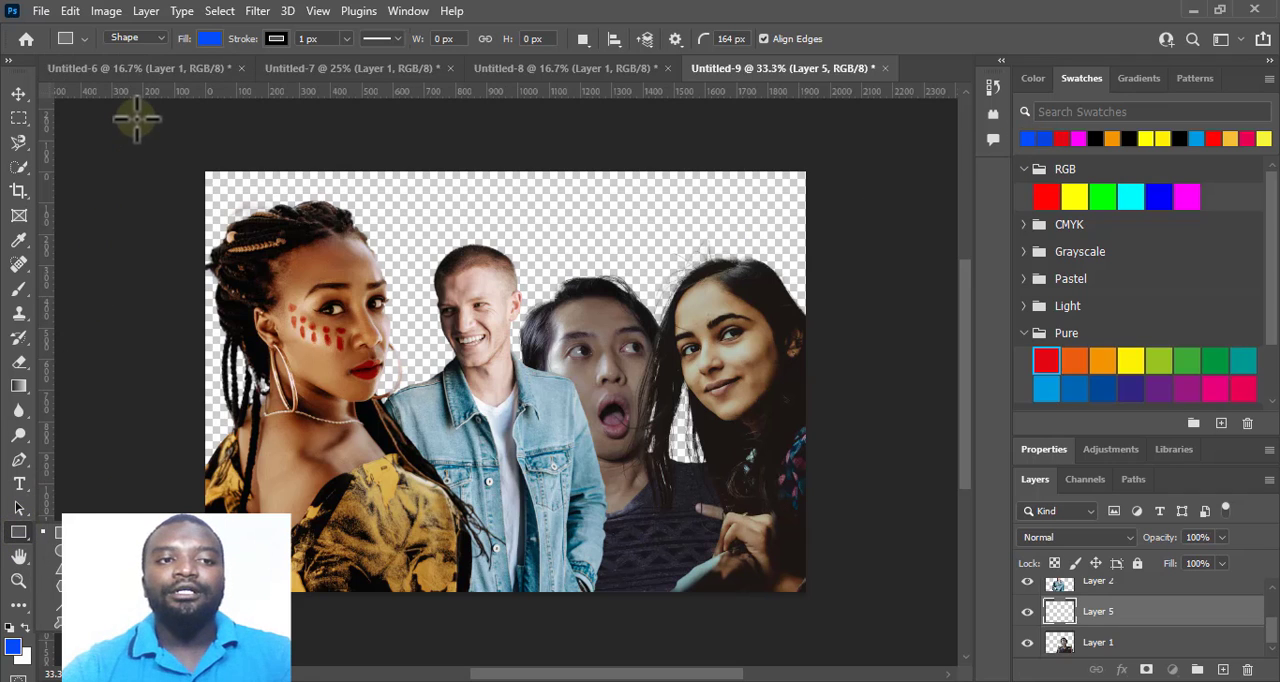
drag(135, 119, 838, 626)
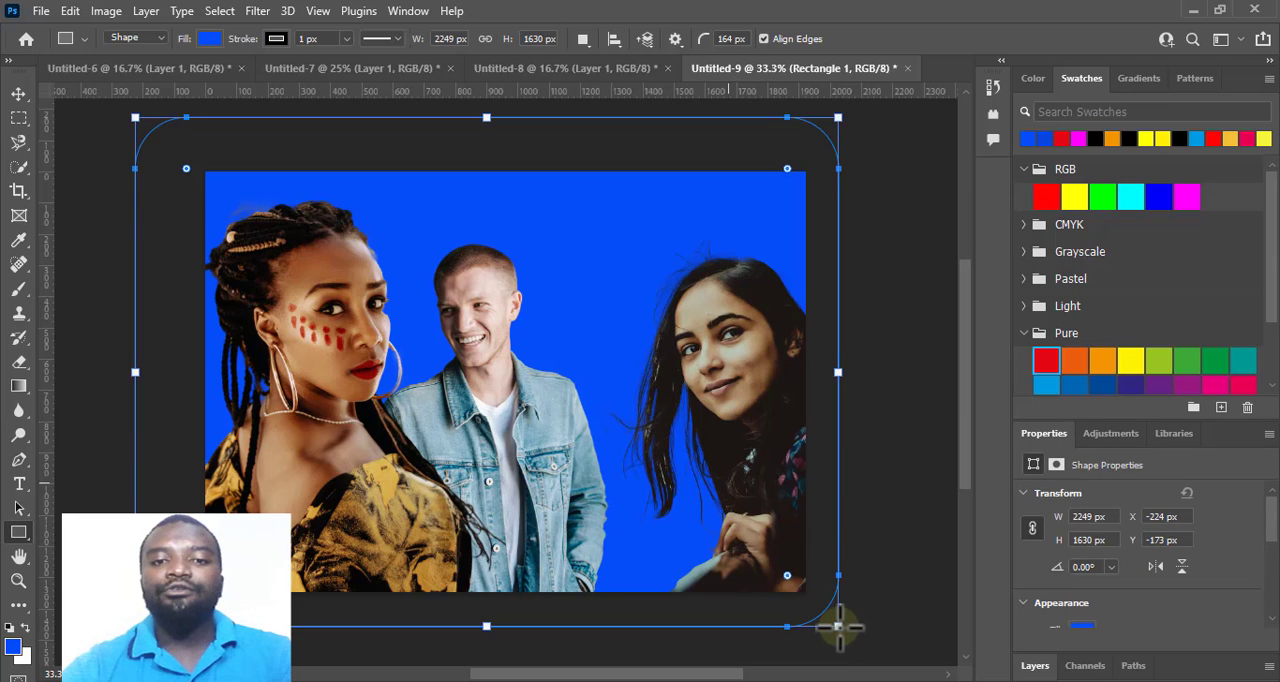
click(1035, 665)
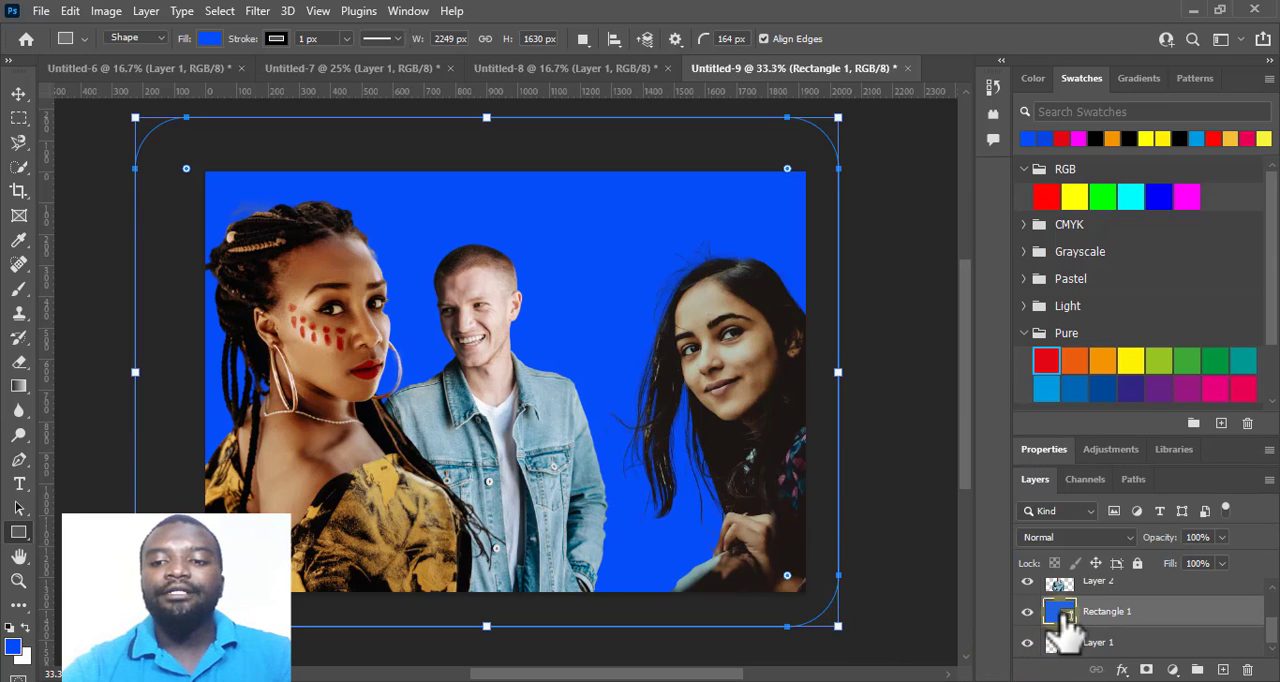
drag(1063, 625, 1100, 615)
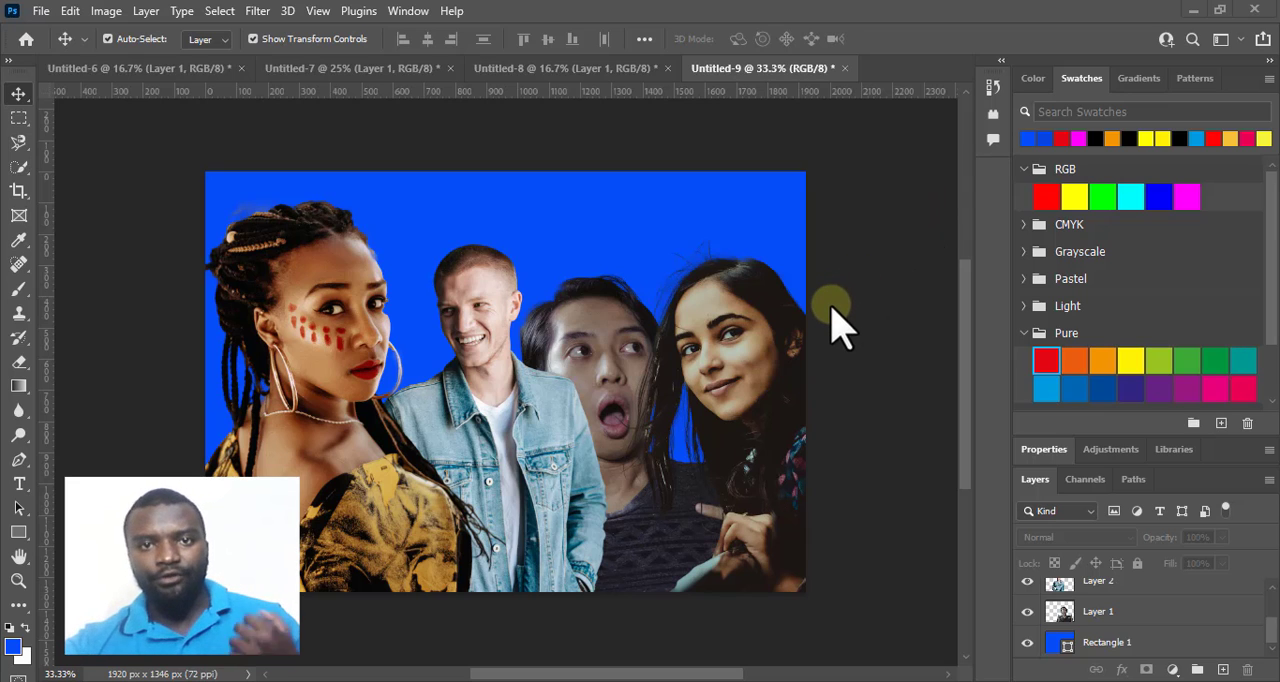
Quick-export the group picture as a PNG named "the blue pic" into the PICTURE RESOURCES folder.
click(41, 11)
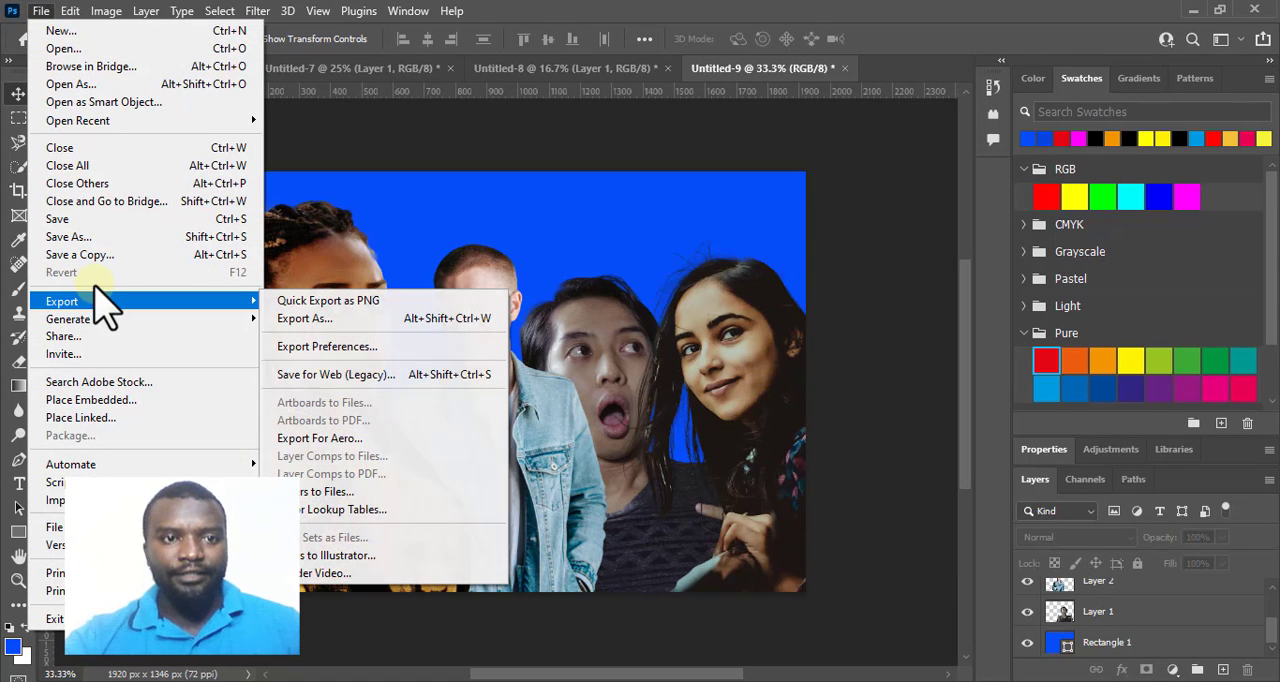
click(96, 297)
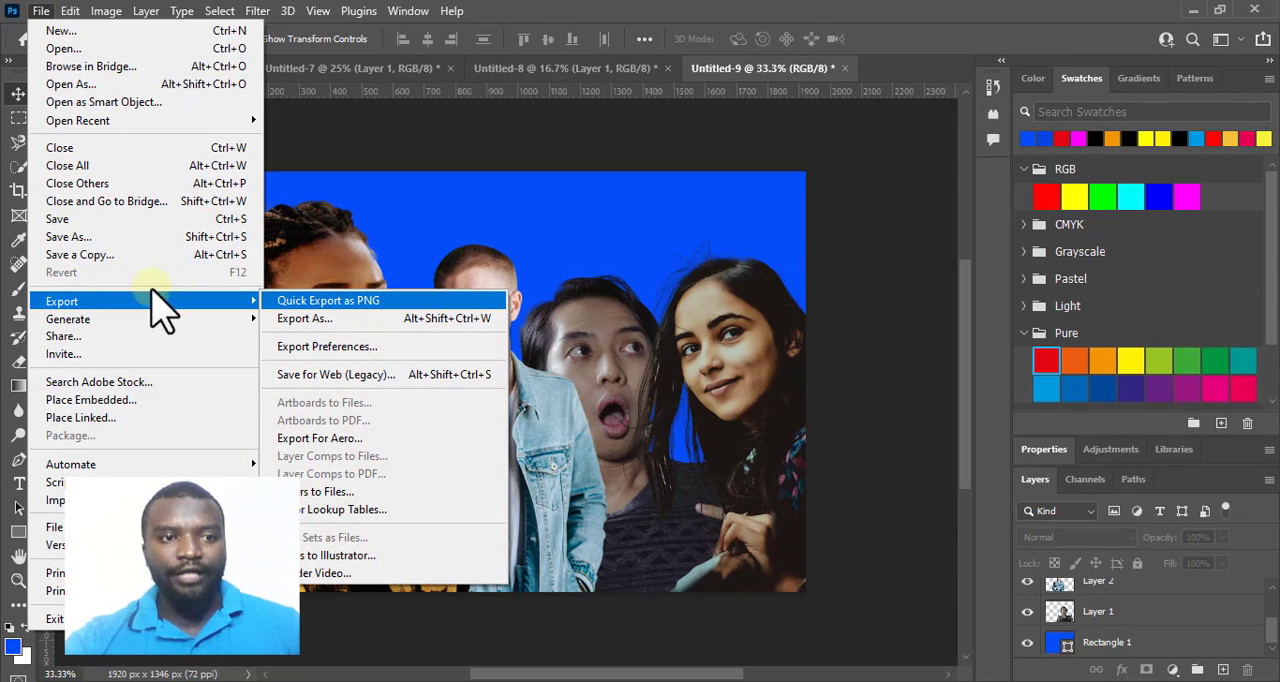
click(350, 300)
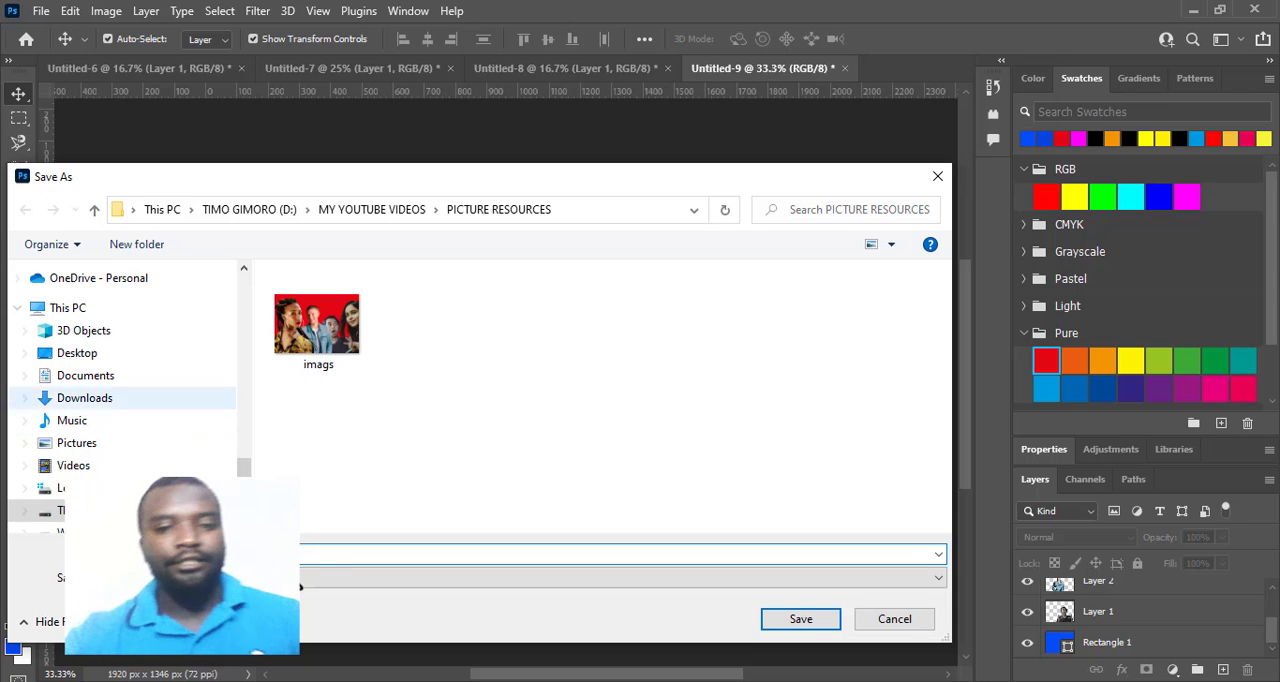
click(801, 619)
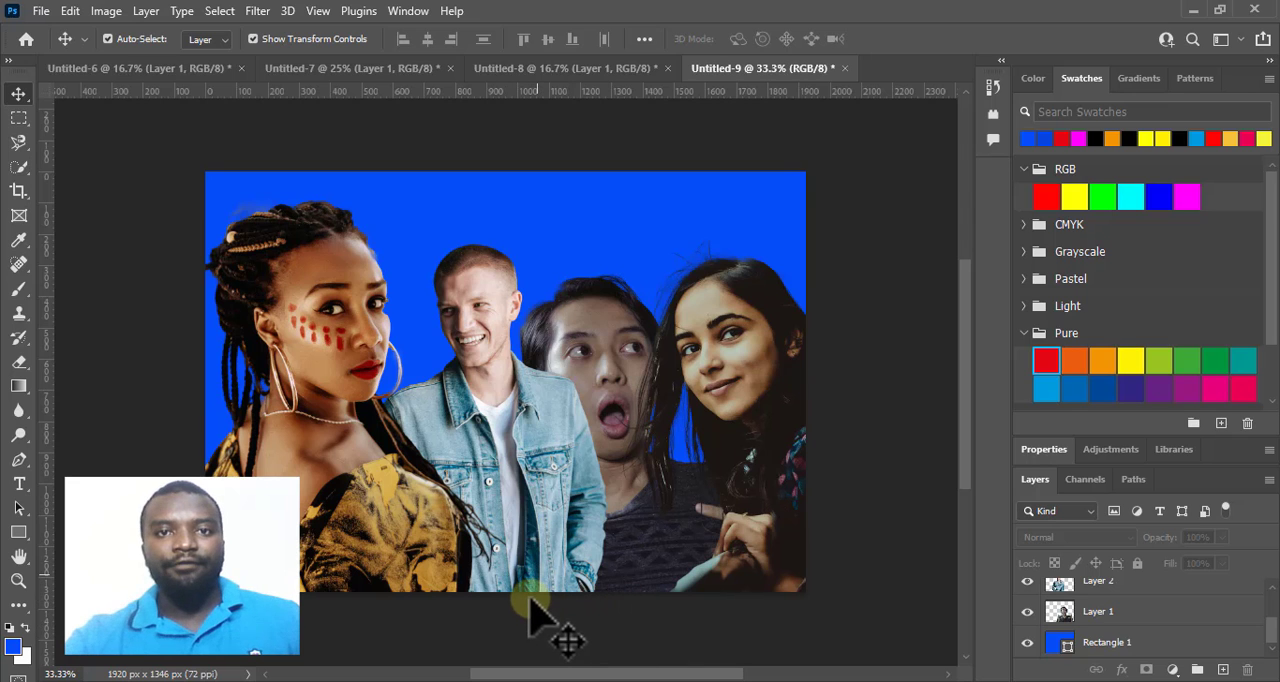
Switch to File Explorer and open the PICTURE RESOURCES folder to find the exported picture.
mouse_move(392, 680)
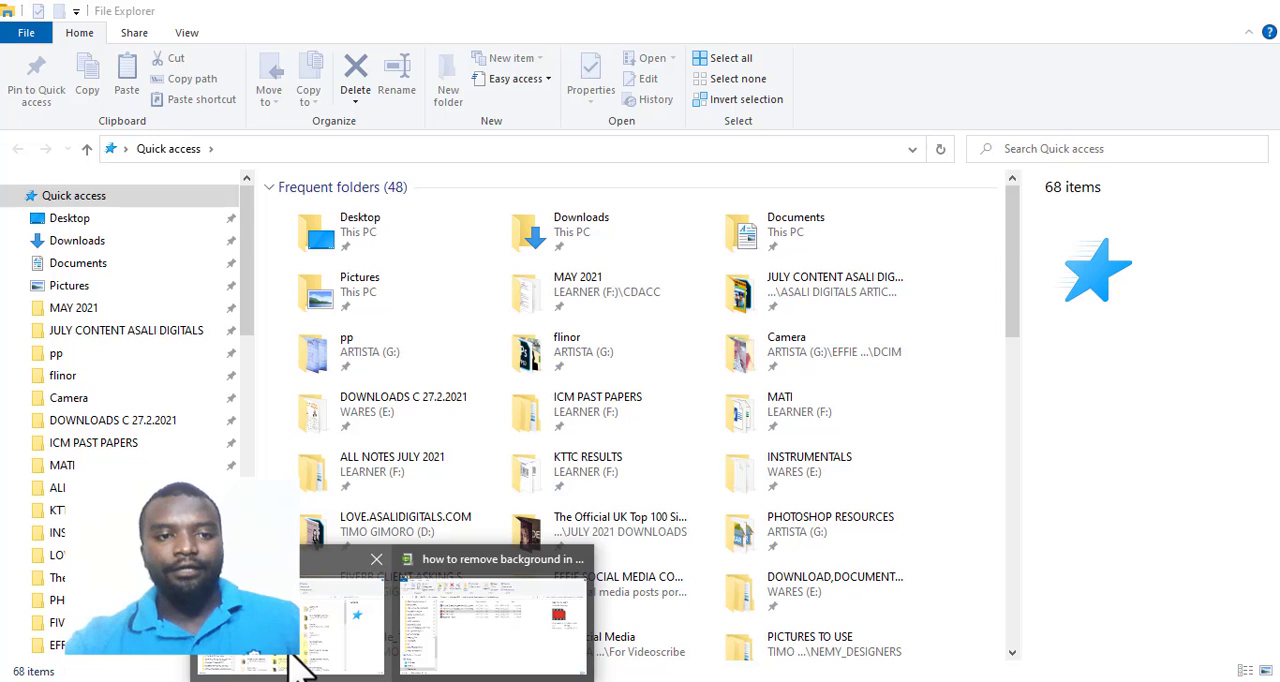
click(300, 665)
scroll(150, 470, down, 8)
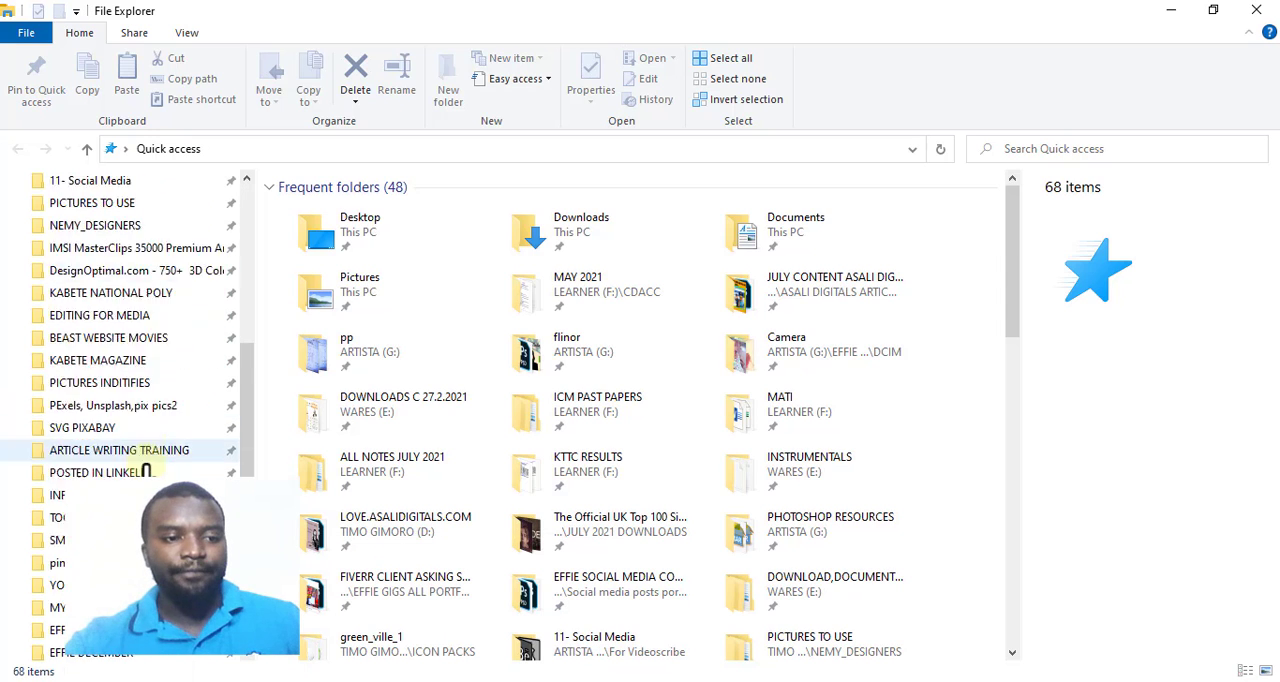
scroll(145, 465, down, 5)
click(100, 316)
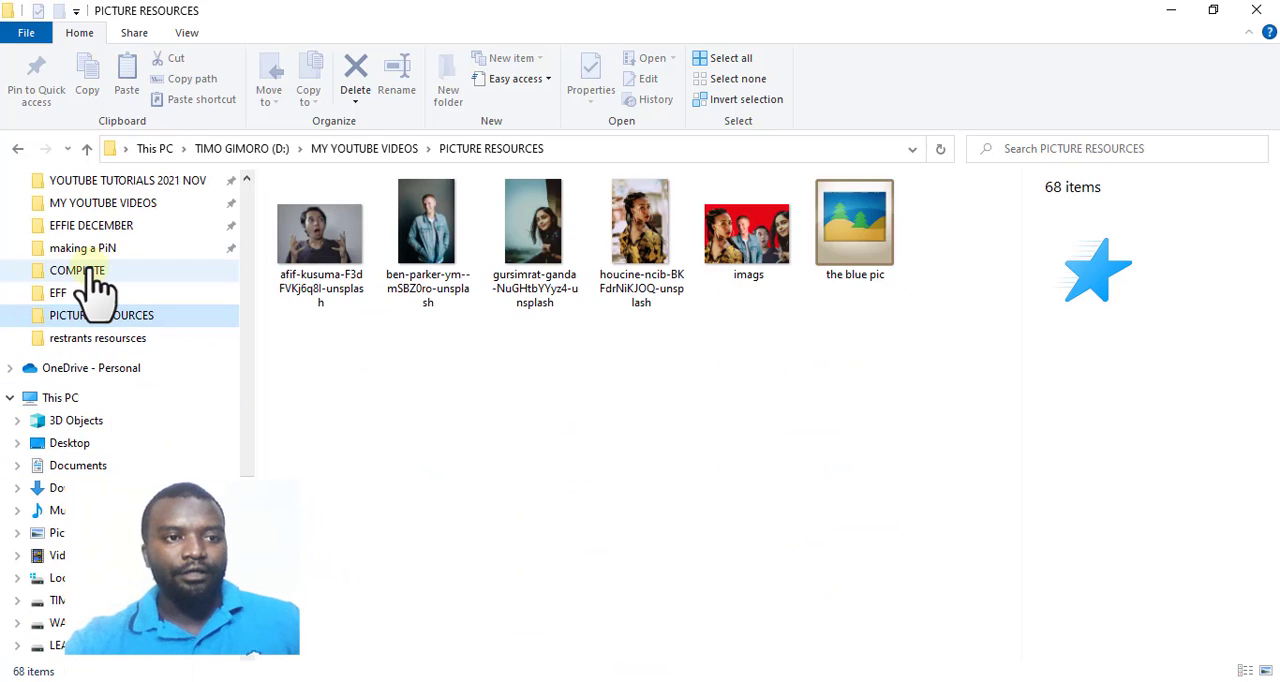
click(95, 282)
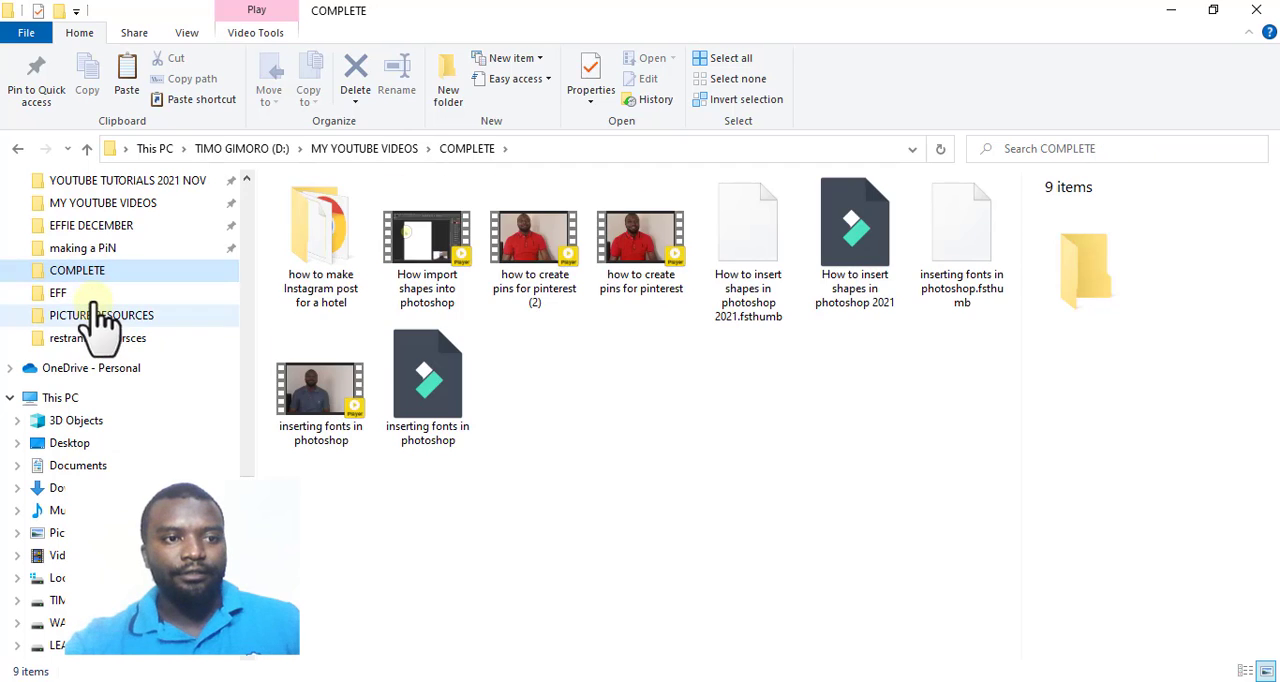
click(95, 312)
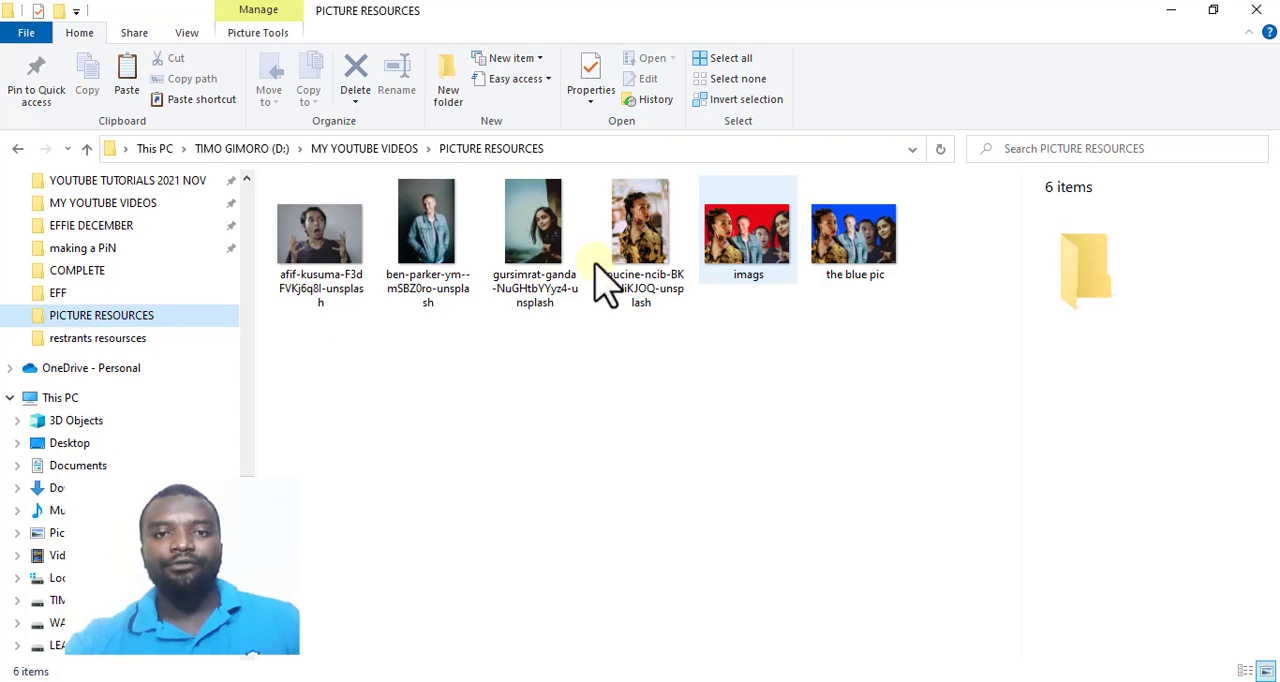
Open the exported "the blue pic" image in the picture viewer and inspect the finished group composition.
click(895, 236)
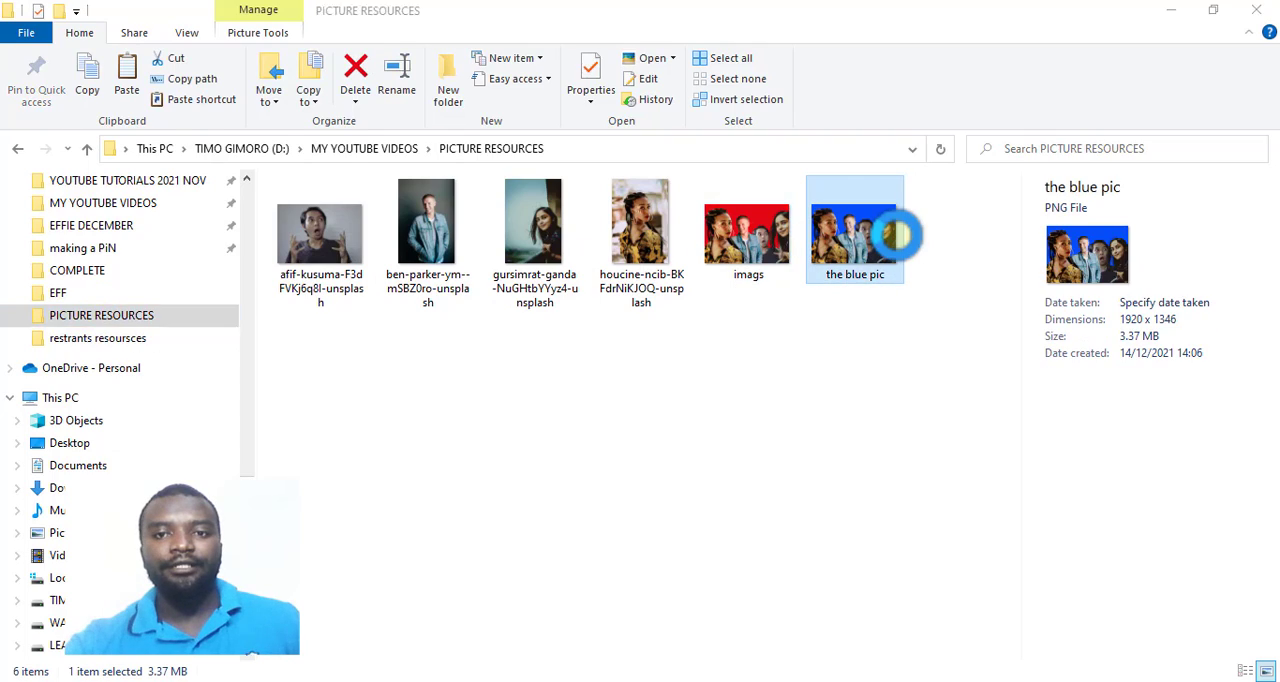
double_click(895, 236)
scroll(783, 375, up, 2)
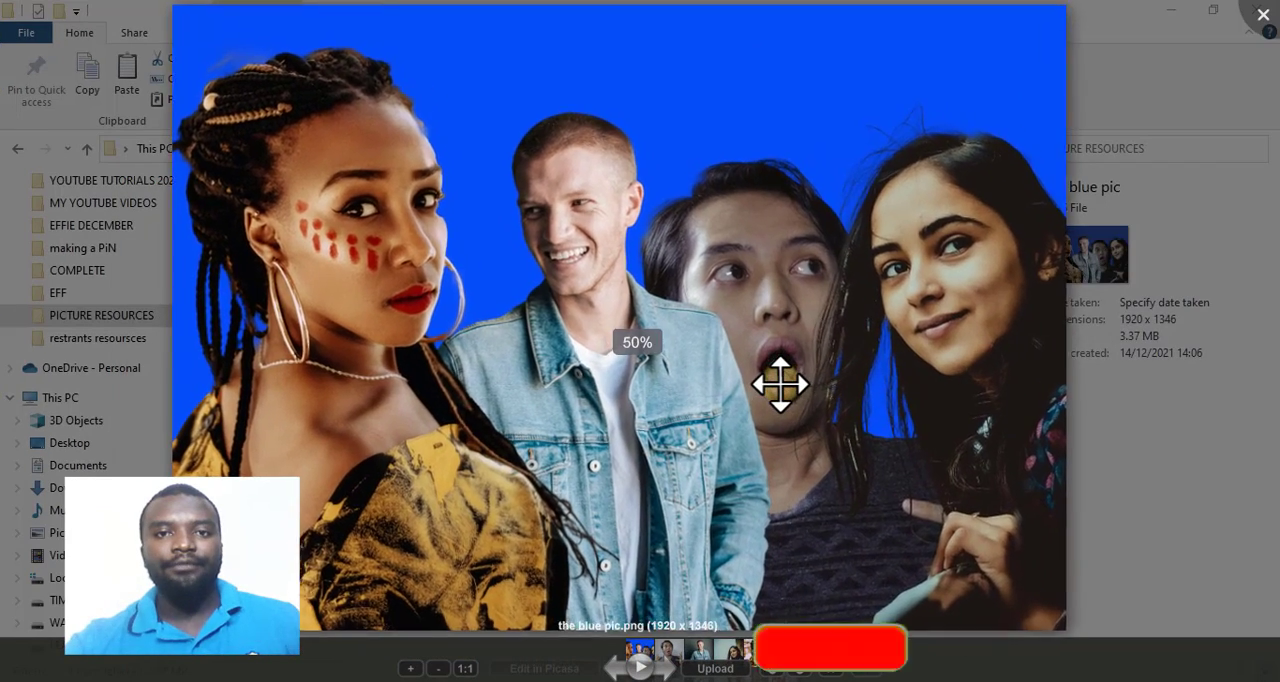
scroll(780, 383, down, 2)
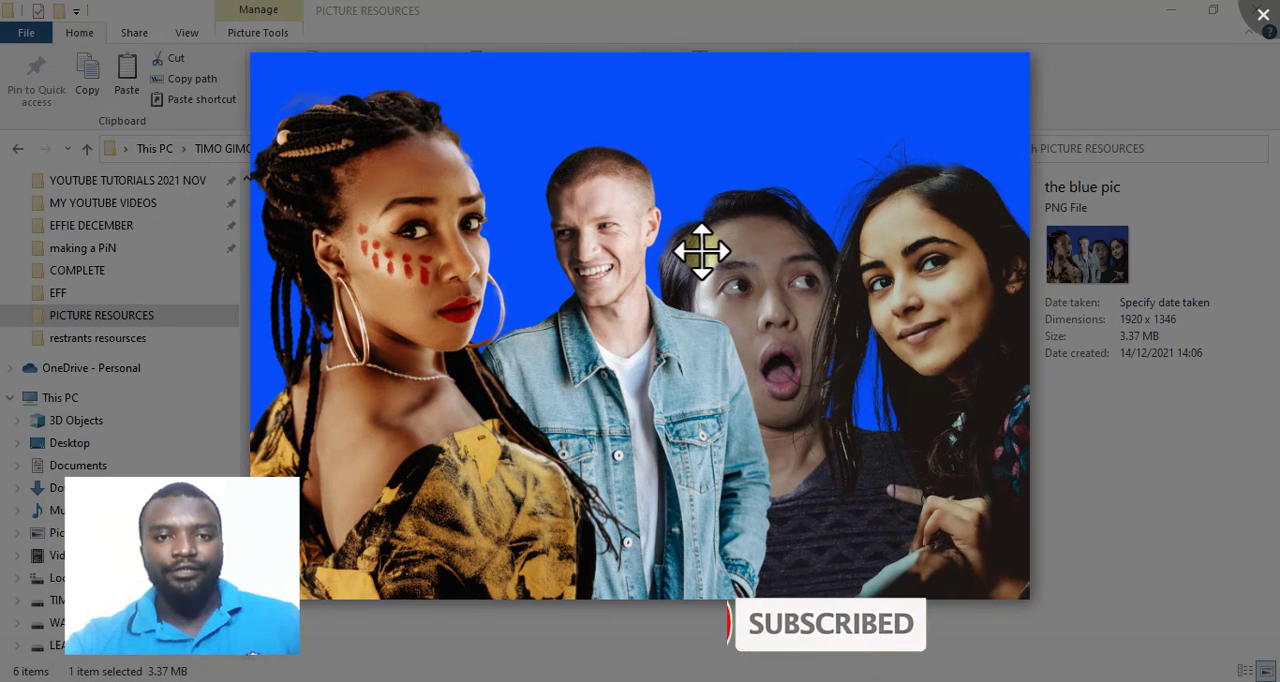